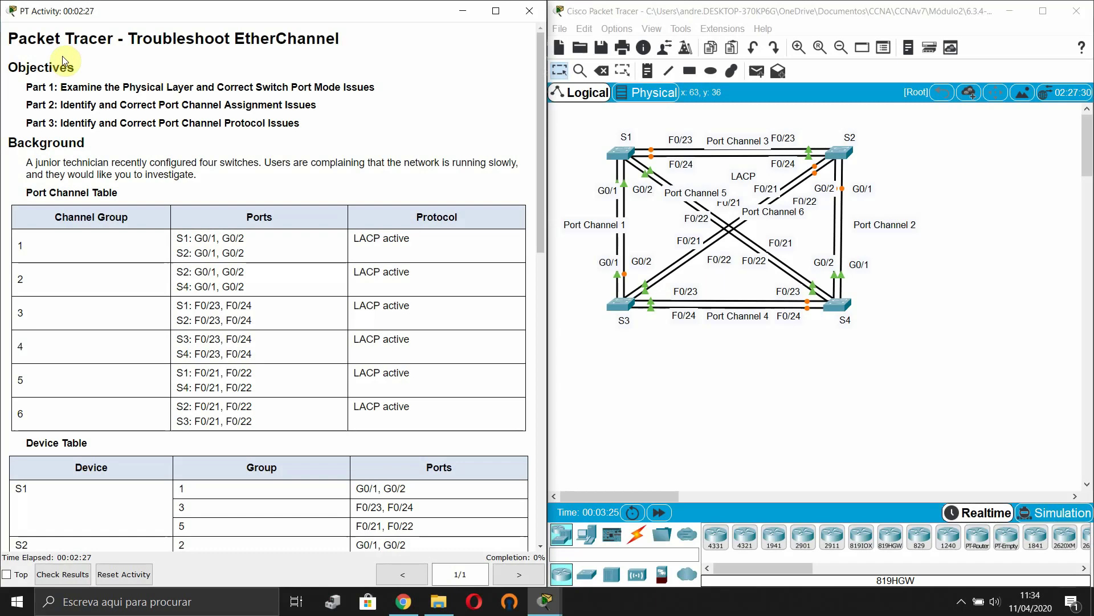
Review the activity's objectives, background, Port Channel Table and Device Table, along with the four-switch topology
drag(126, 38, 339, 45)
click(323, 68)
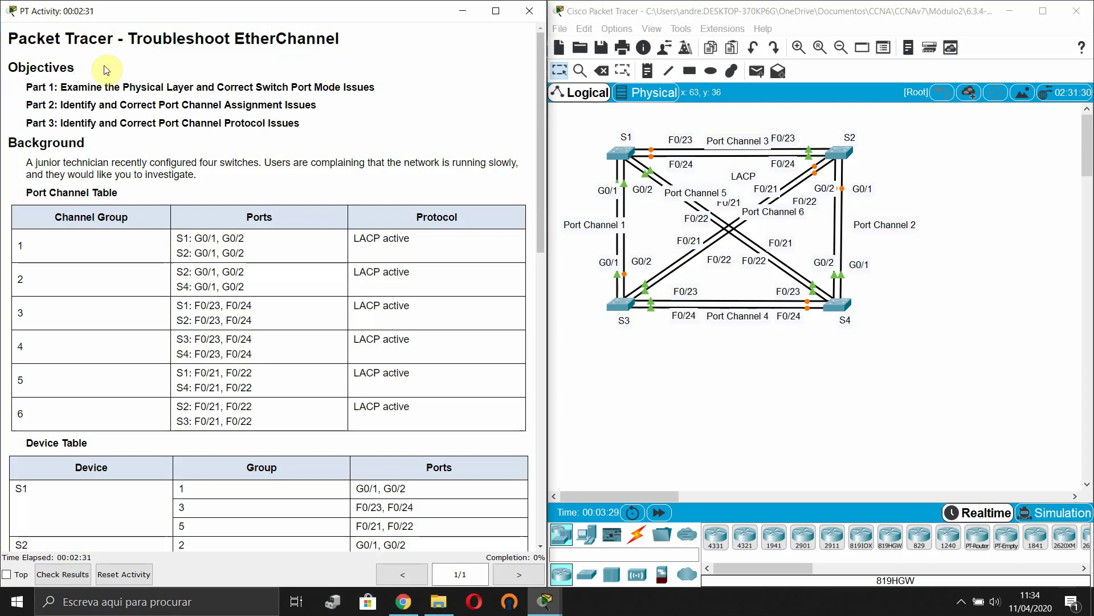
double_click(24, 68)
click(54, 86)
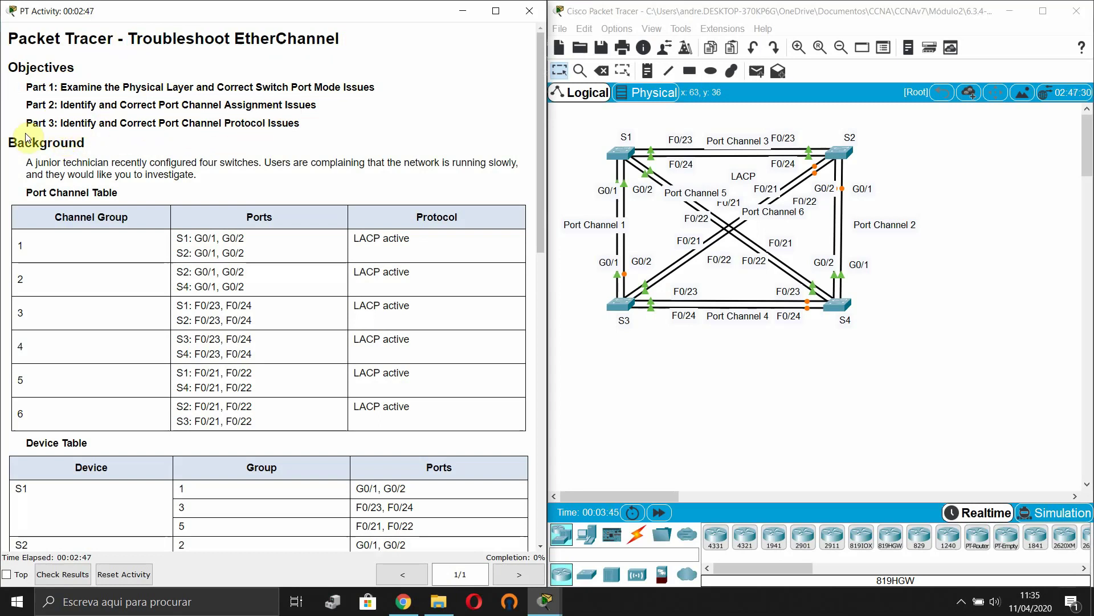
drag(18, 139, 35, 144)
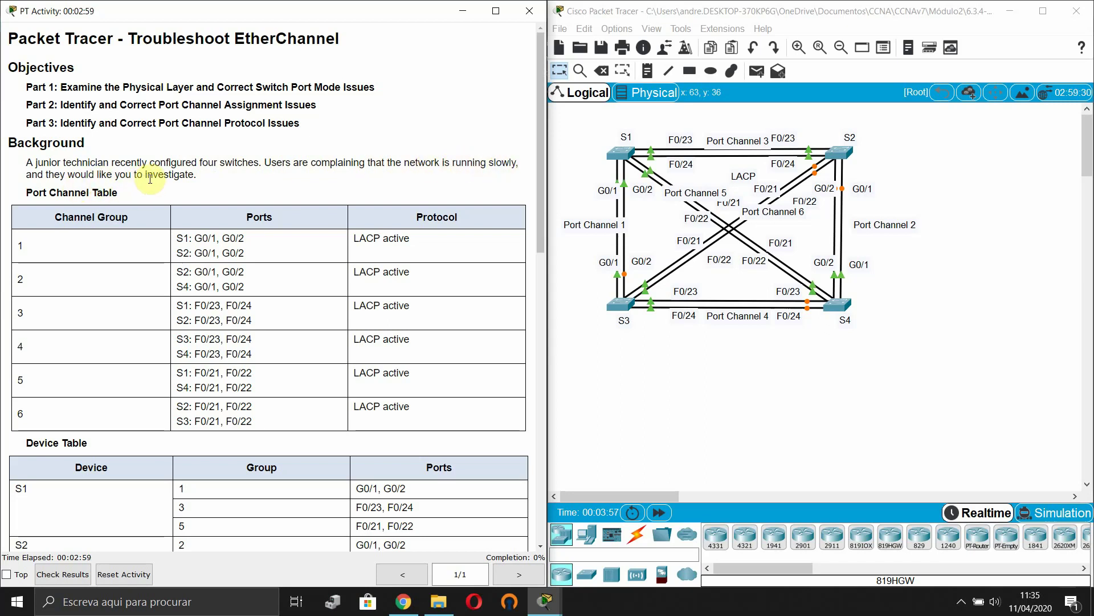
drag(30, 191, 119, 193)
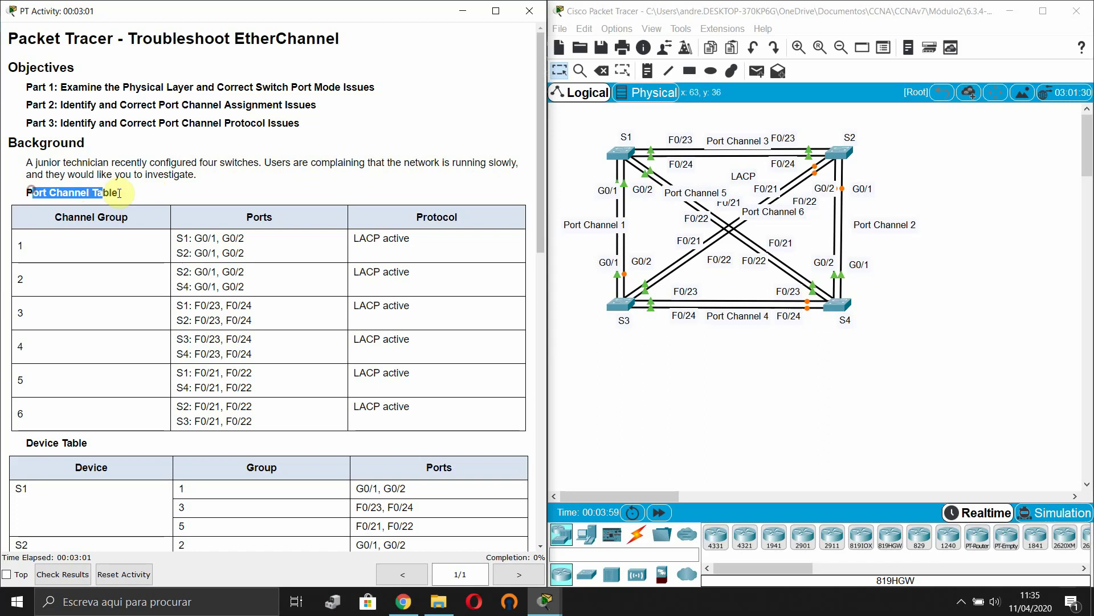
scroll(61, 206, down, 6)
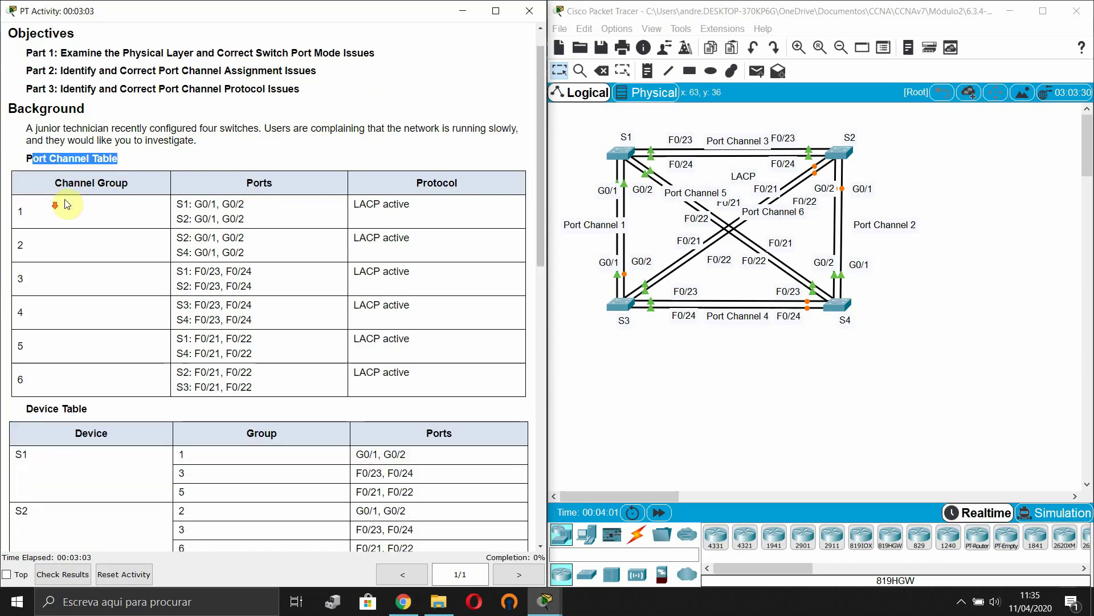
scroll(84, 222, down, 1)
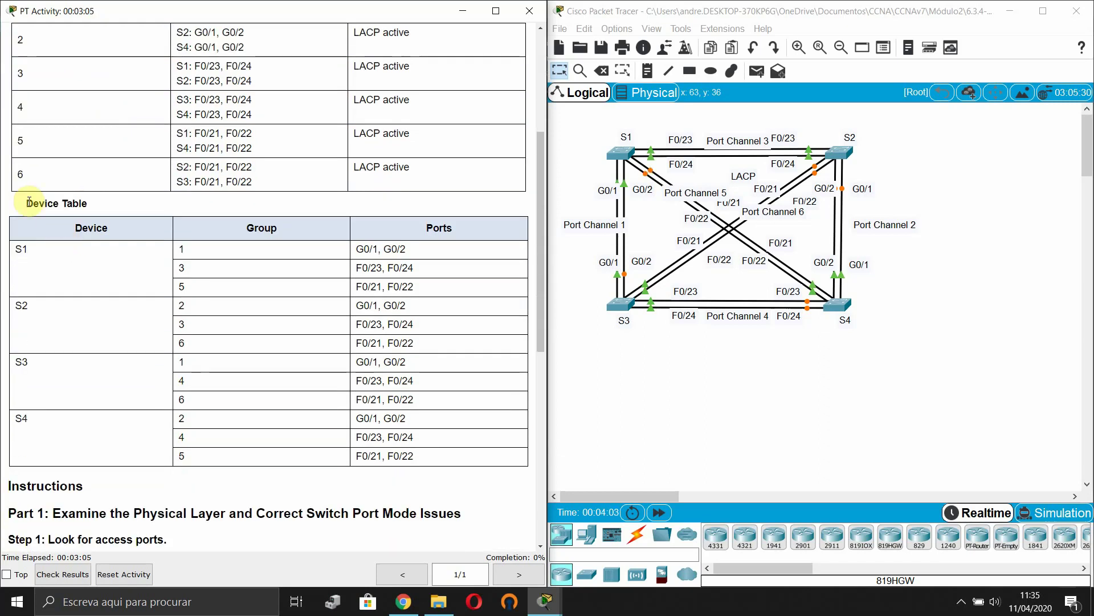
drag(29, 202, 123, 209)
drag(924, 345, 580, 143)
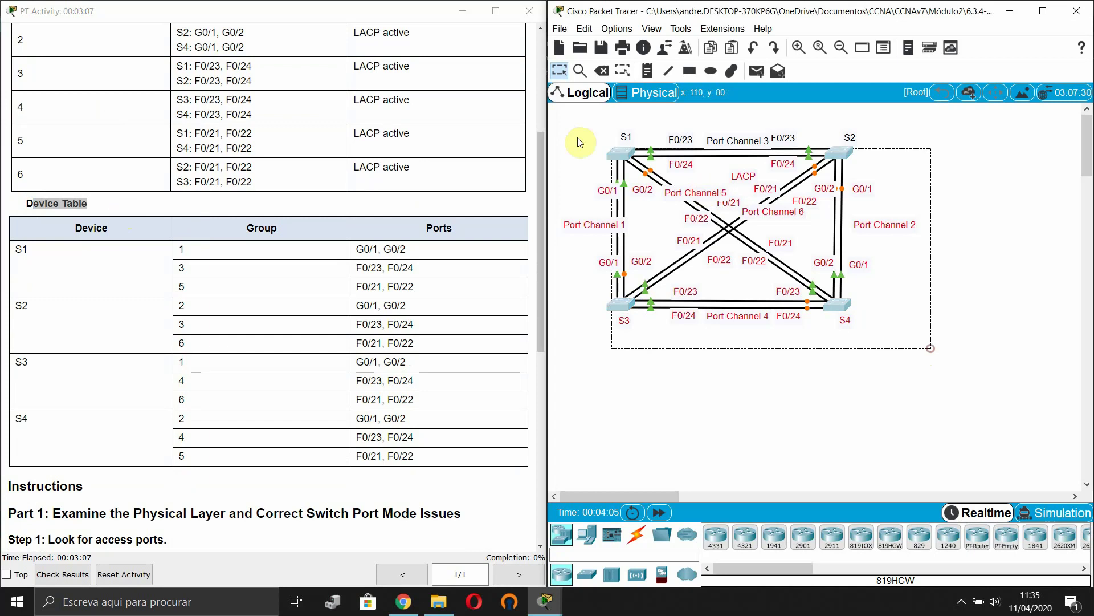
click(831, 375)
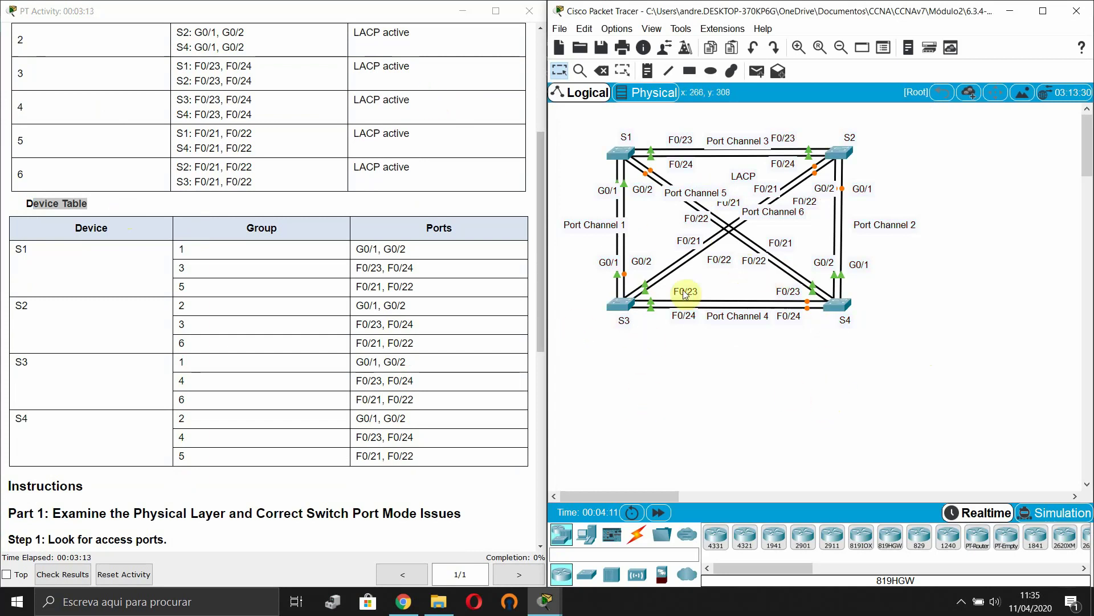
Read the instructions for Parts 1 to 3 on trunk mode, port channel assignment and protocol issues
scroll(237, 303, down, 3)
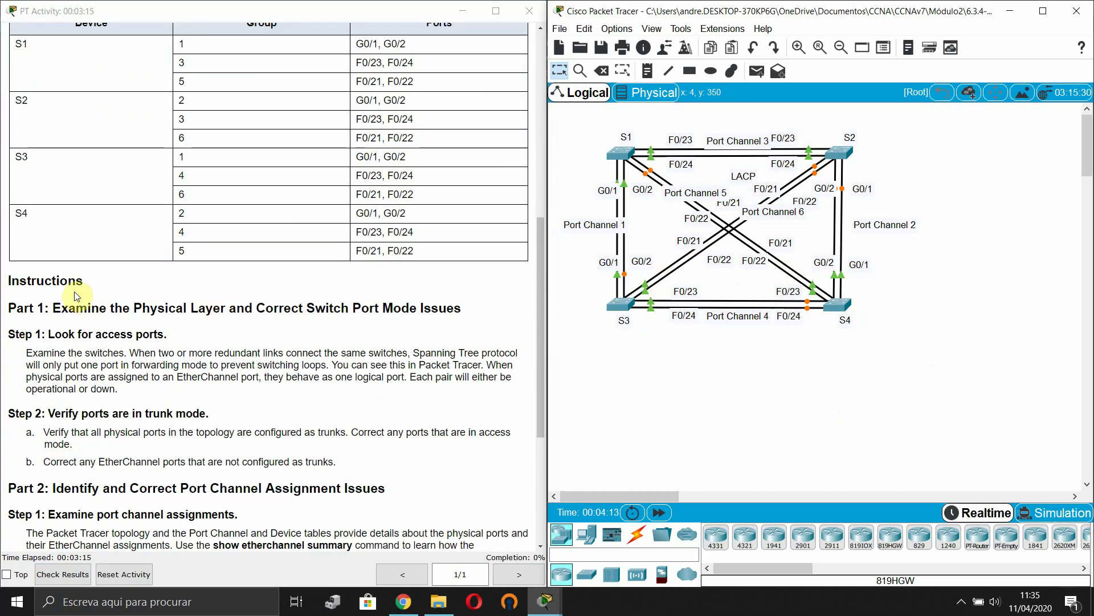
scroll(75, 303, down, 1)
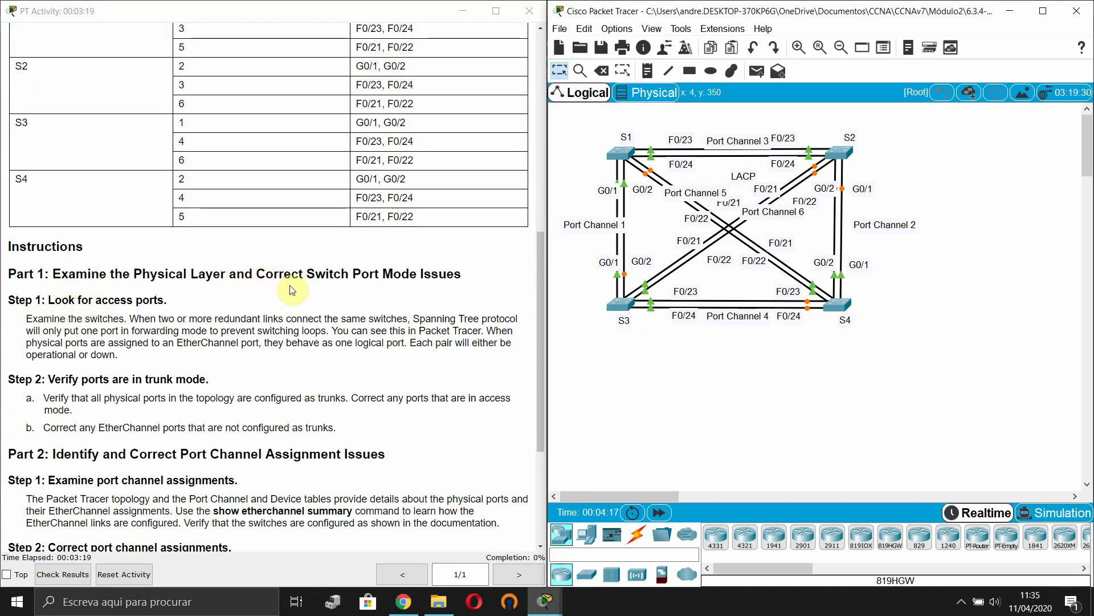
click(90, 298)
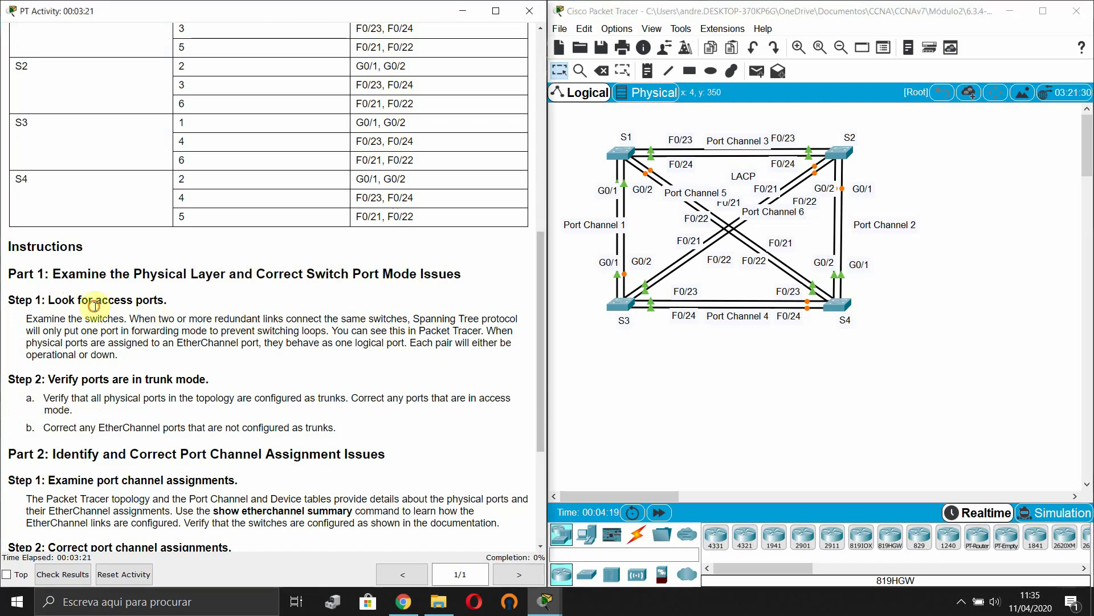
scroll(94, 305, down, 1)
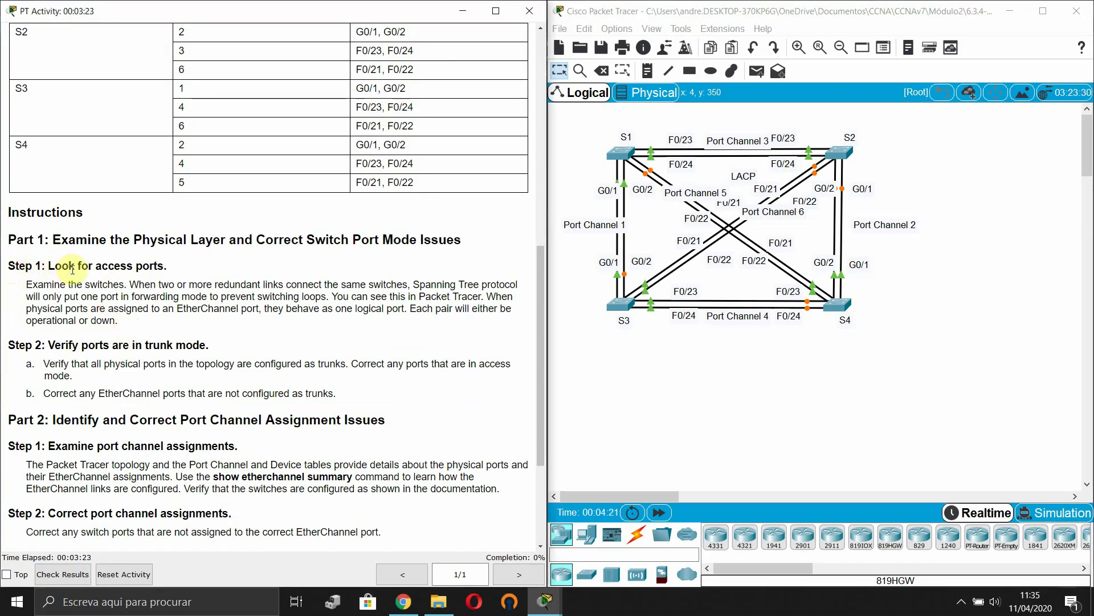
scroll(127, 273, down, 1)
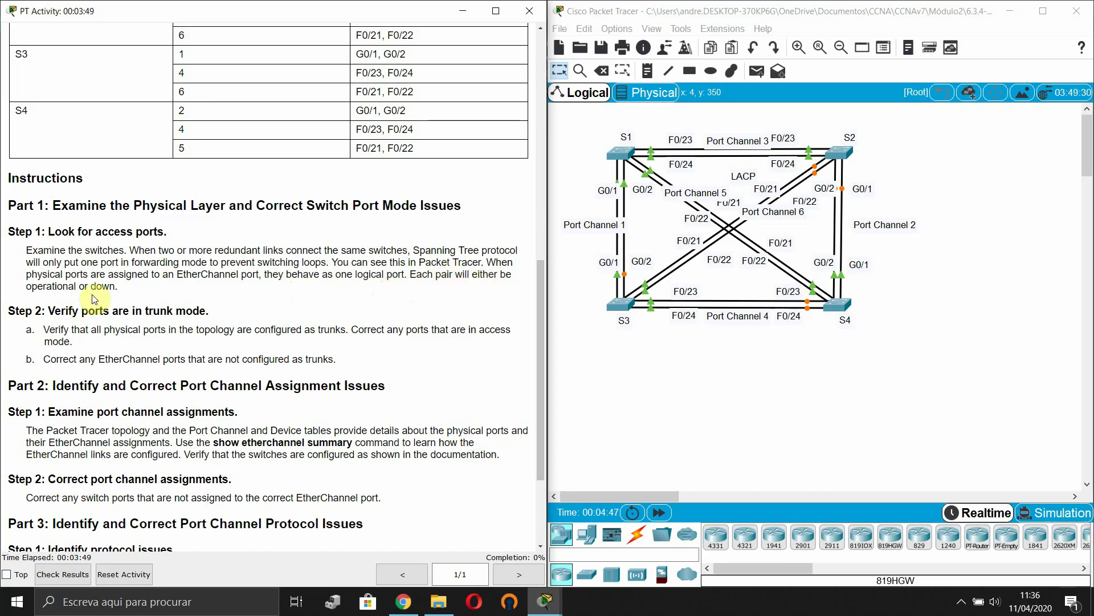
scroll(100, 299, down, 1)
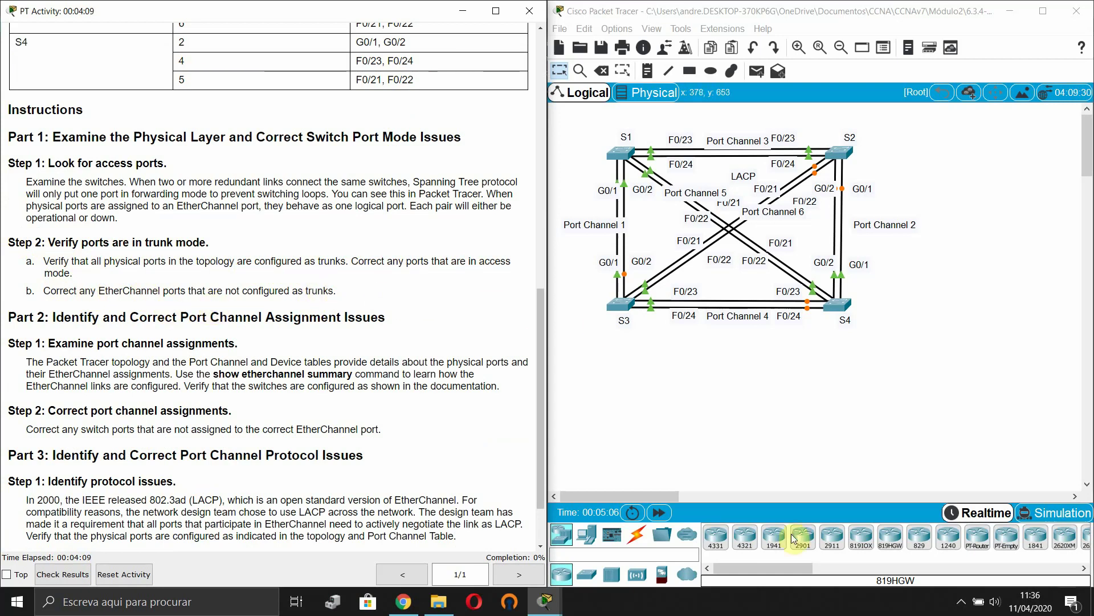
click(763, 495)
drag(762, 494, 552, 491)
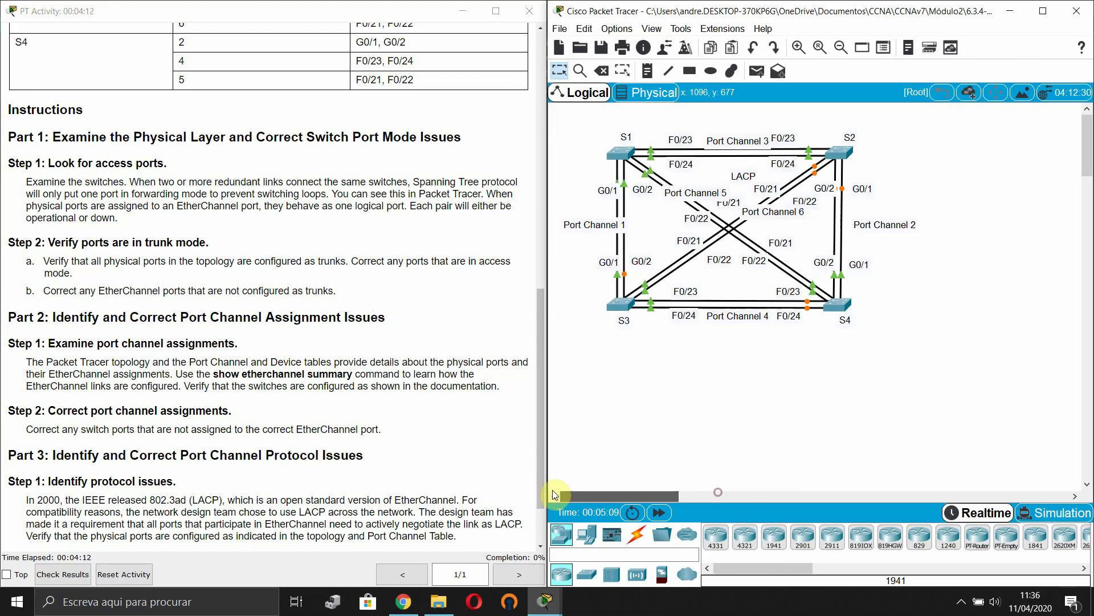
Open switch S1's command line and enter privileged EXEC mode with enable
click(624, 154)
drag(607, 119, 791, 120)
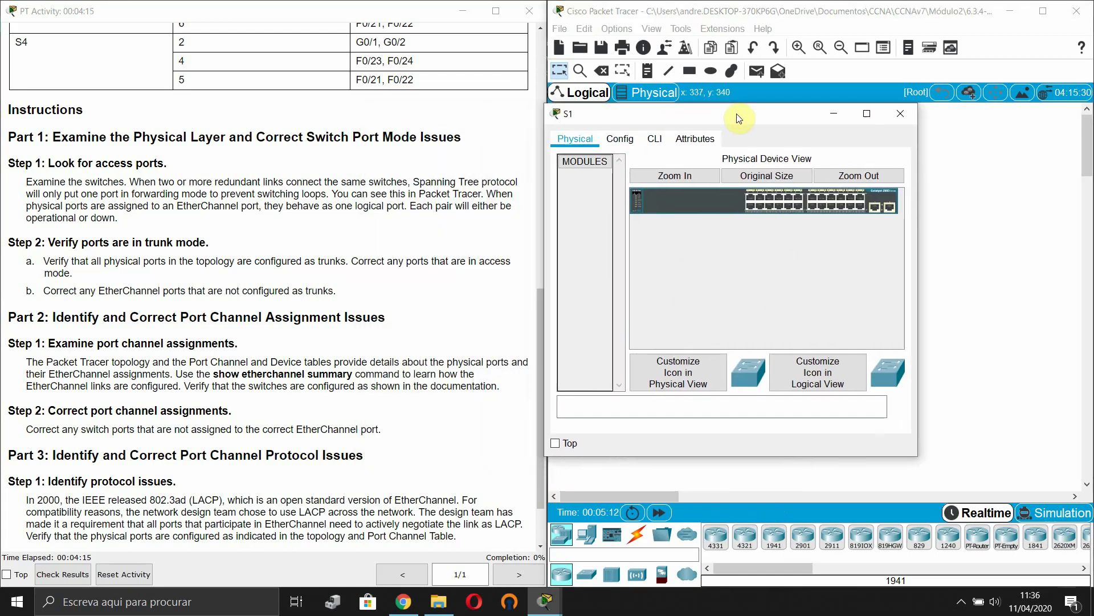
click(662, 138)
key(Return)
key(Return)
text(en)
key(Tab)
key(Return)
key(Return)
key(Return)
Display S1's running configuration with show run and page through to the port-channel interfaces
text(sh)
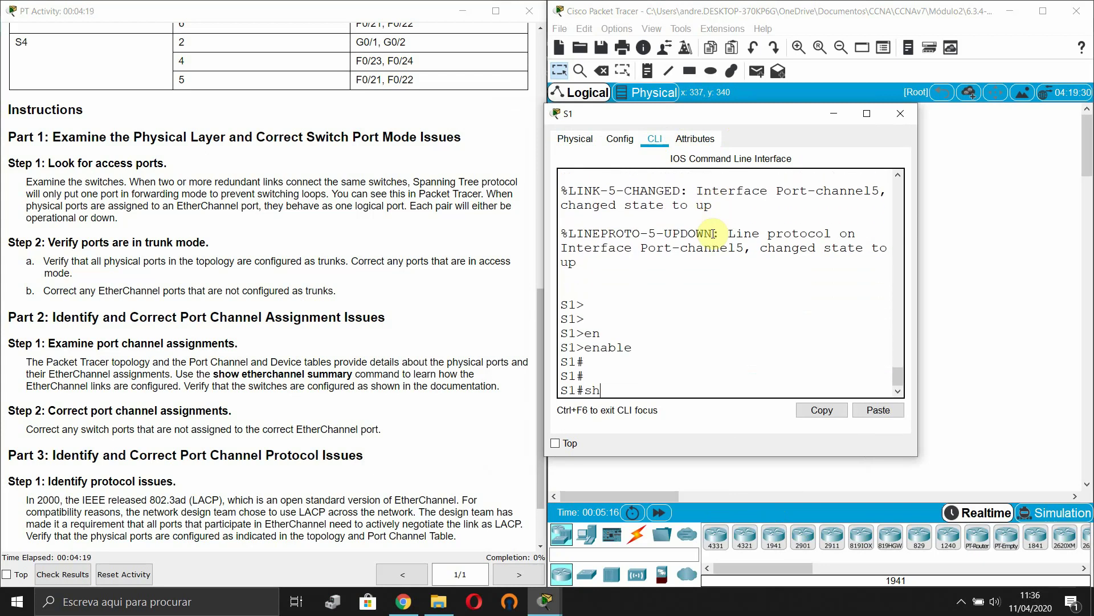
text(o)
key(Tab)
text(run)
key(Return)
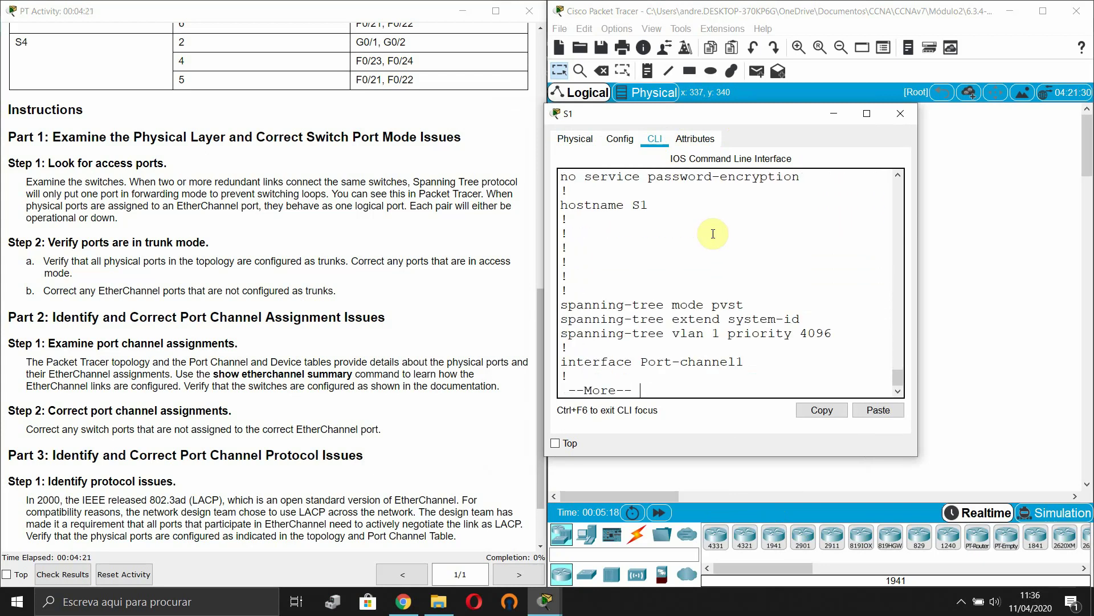
key(Return)
key(Return)
key(Return)
key(Return)
key(Return)
key(Return)
key(Return)
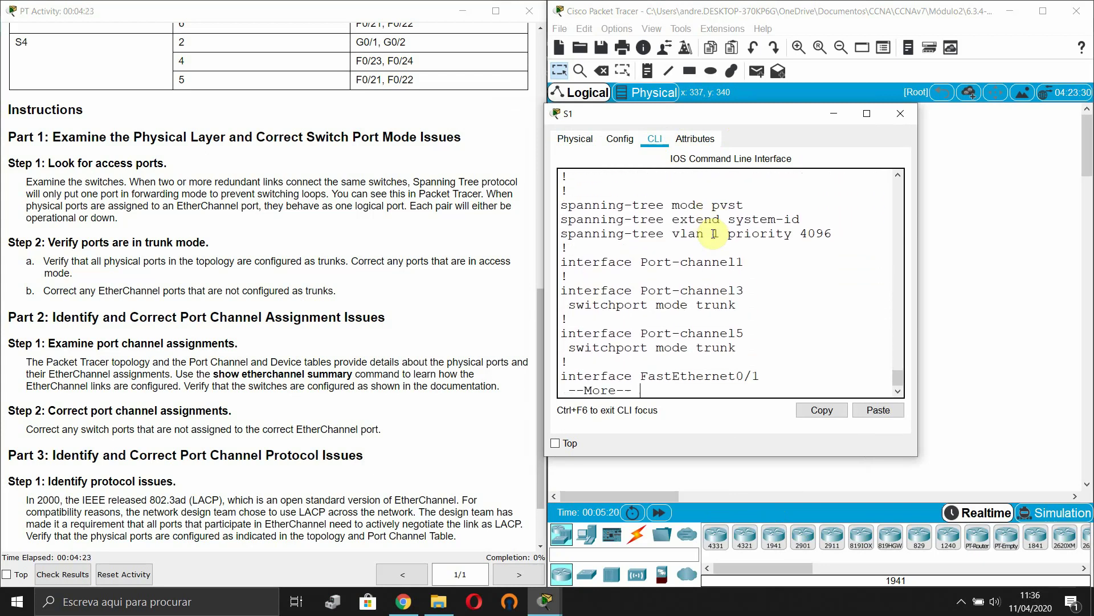
key(Return)
key(Return)
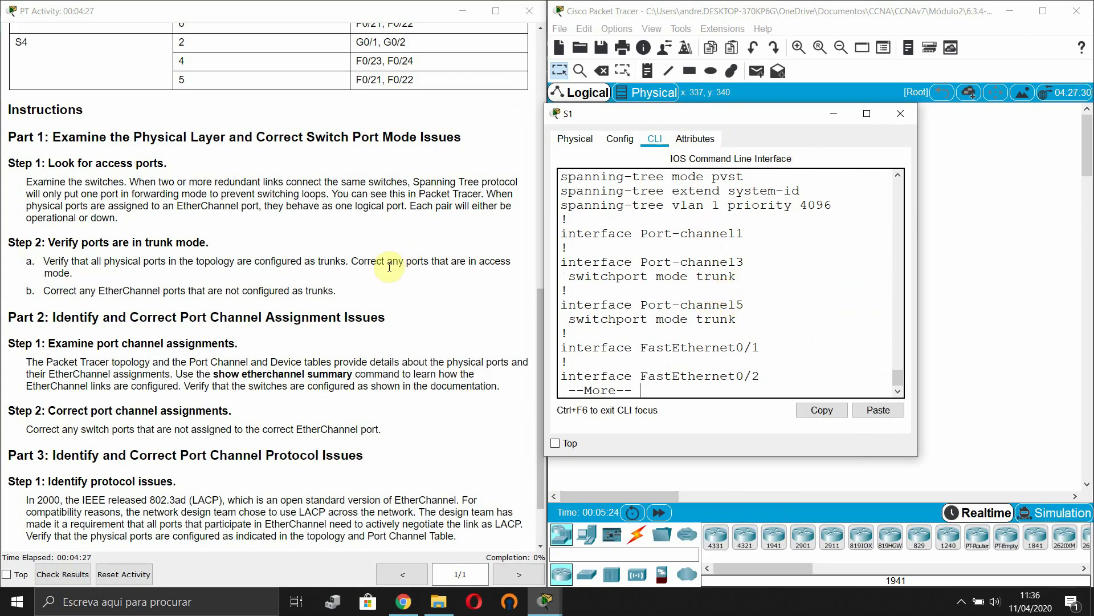
Compare S1's groups in the Device Table with the port-channel interfaces in its configuration, and exit the listing
scroll(290, 364, up, 9)
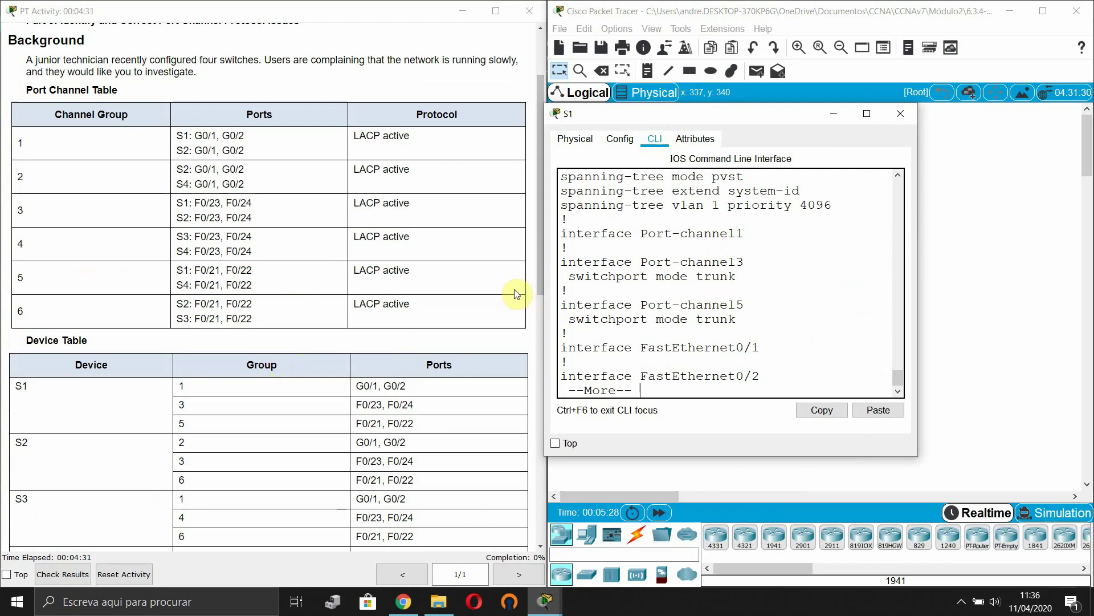
scroll(244, 349, down, 1)
double_click(21, 351)
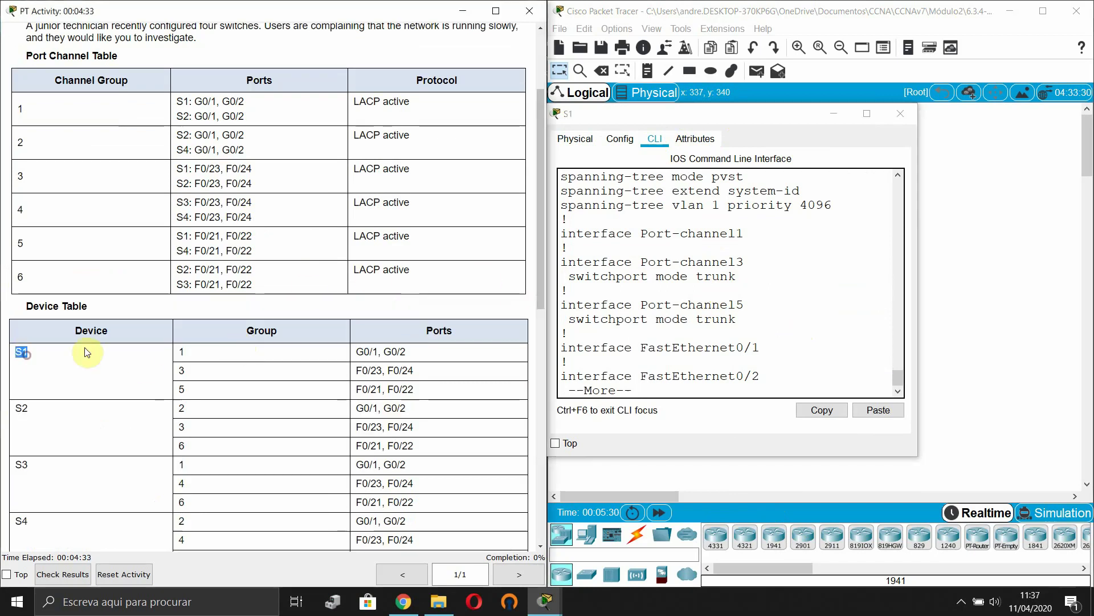
drag(179, 351, 191, 391)
click(193, 394)
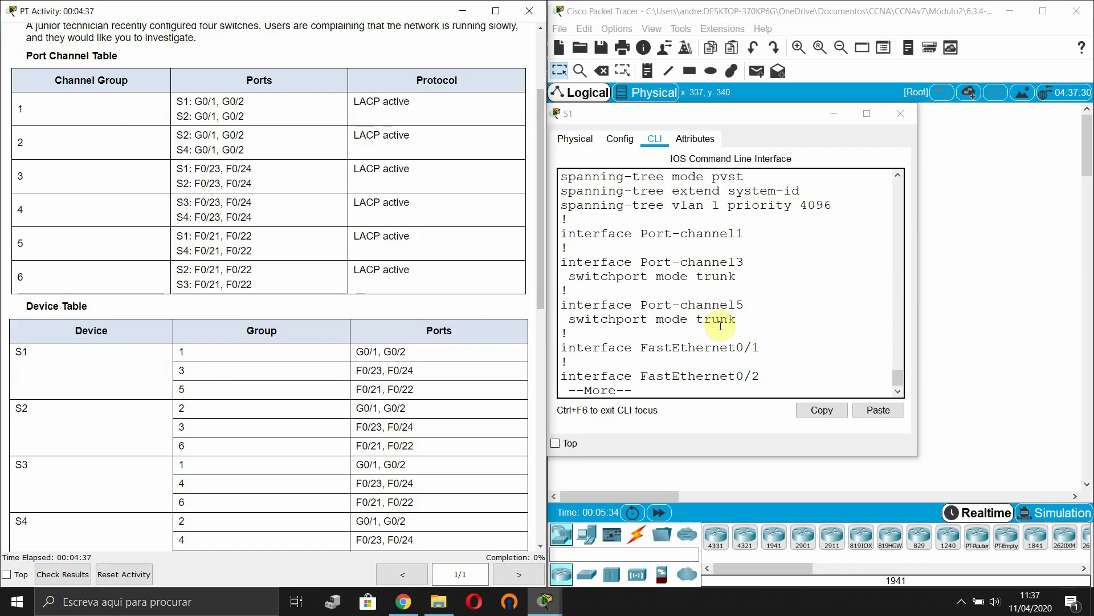
drag(745, 234, 641, 233)
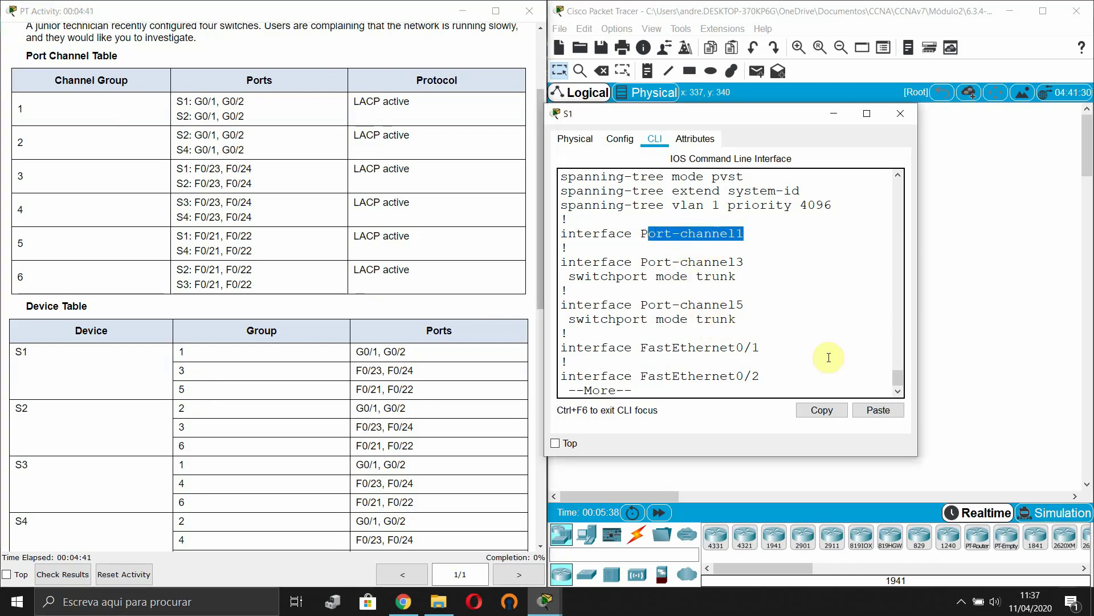
click(808, 372)
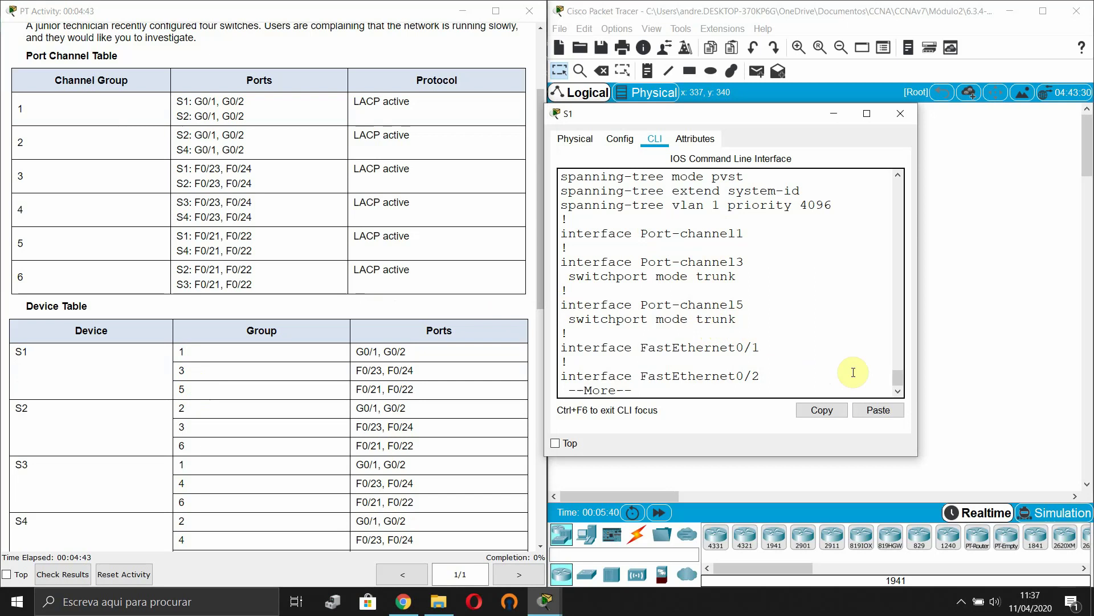
key(q)
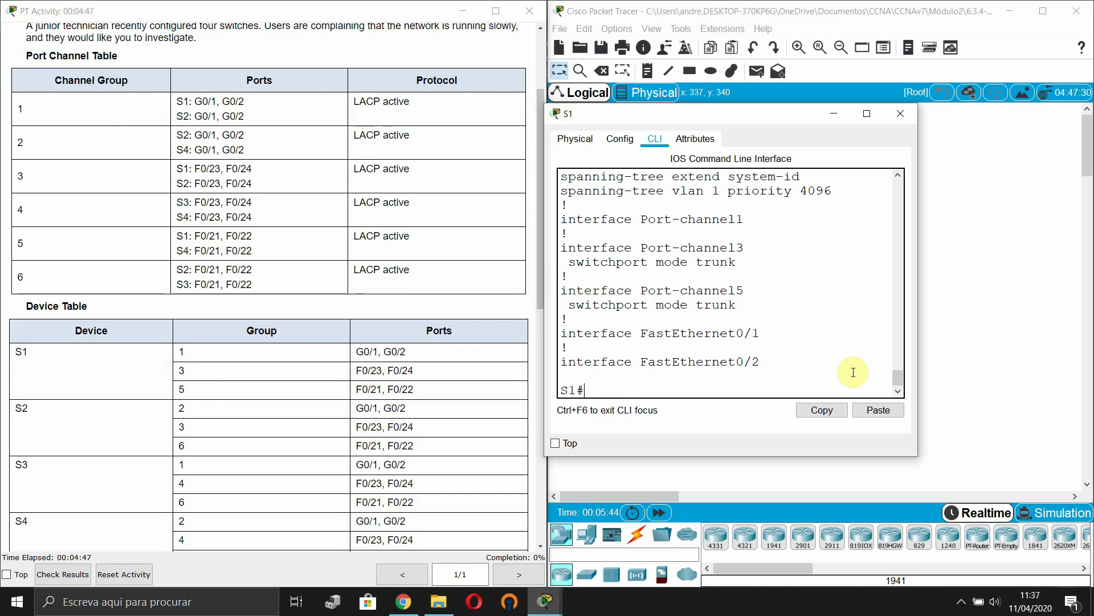
Enter global configuration mode on S1 and open interface port-channel 1
key(Return)
key(Return)
text(conf t)
key(Return)
text(interface p)
key(Tab)
text(po)
key(Tab)
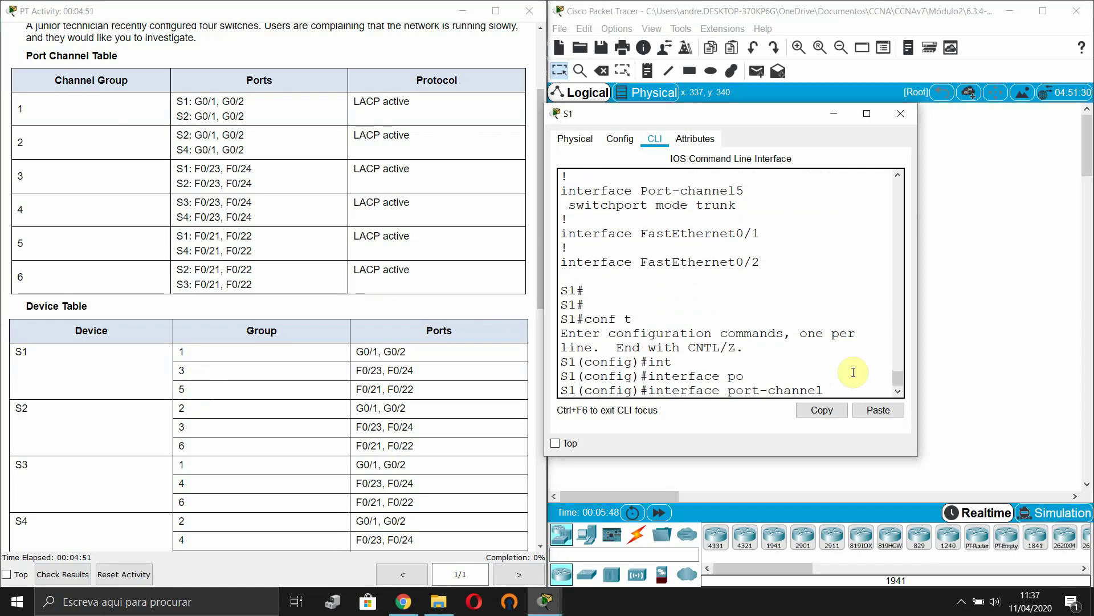
text(1)
key(Return)
Configure S1's port-channel 1 as a trunk with switchport mode trunk
text(switchport m)
key(Tab)
text(m)
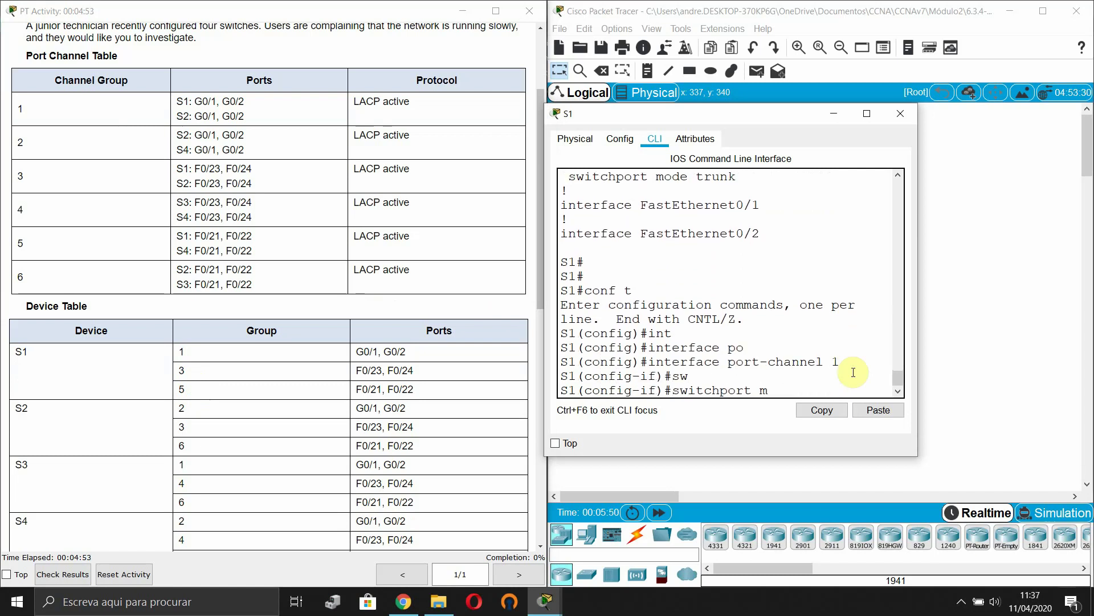
text(o)
key(Tab)
text(tru)
key(Tab)
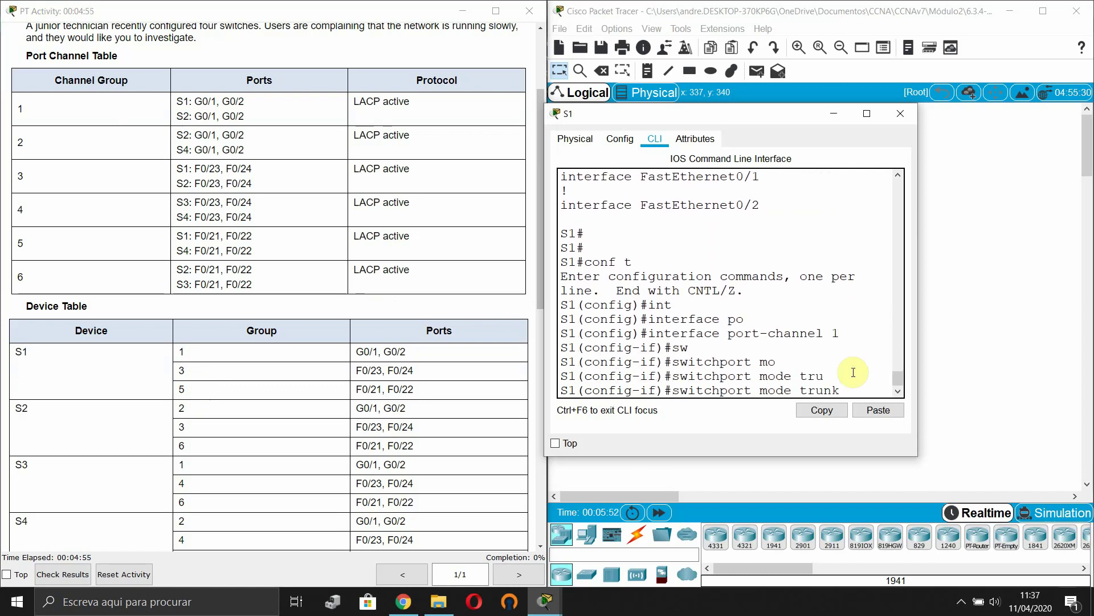
key(Return)
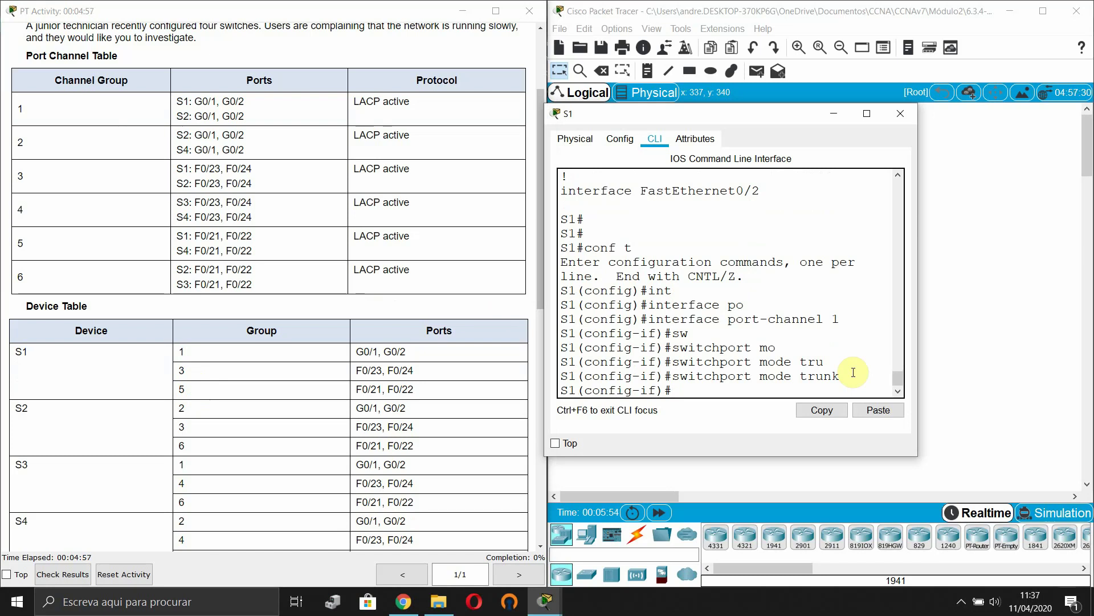
key(Return)
key(Return)
Widen S1's command-line window and review the earlier port-channel output
drag(920, 333, 1032, 333)
scroll(889, 334, up, 5)
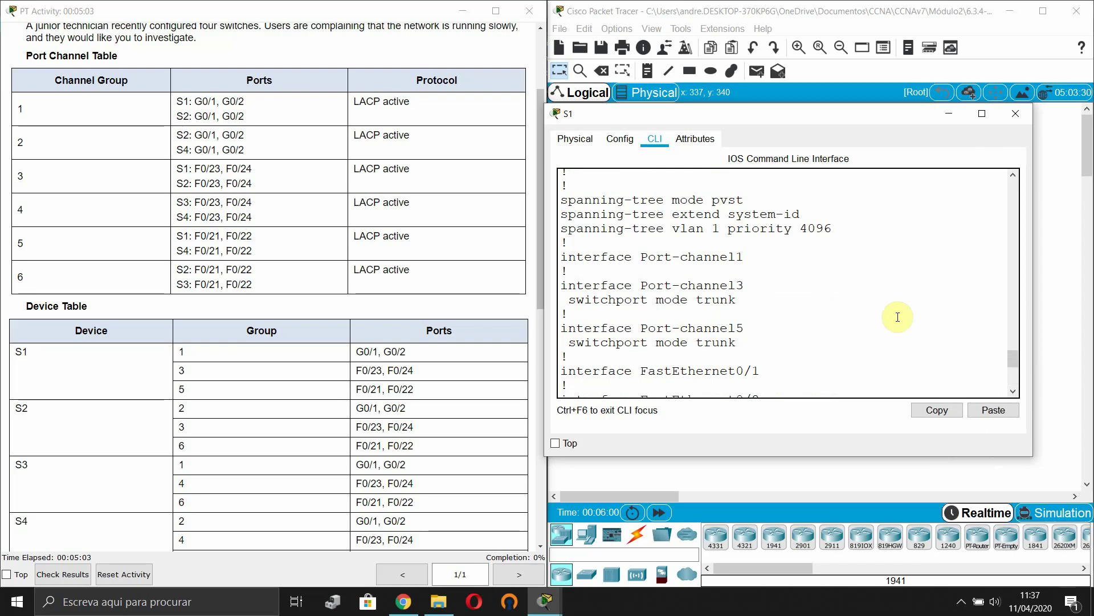
scroll(907, 322, down, 6)
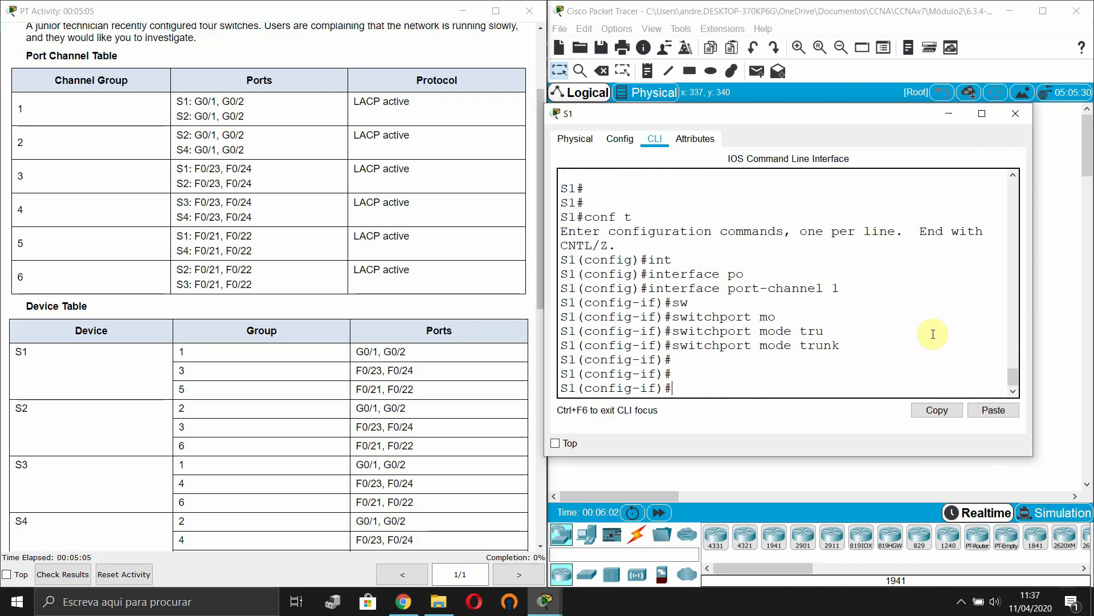
Run do show run on S1 and page to the port-channel interfaces to check their trunk mode
key(Return)
key(Return)
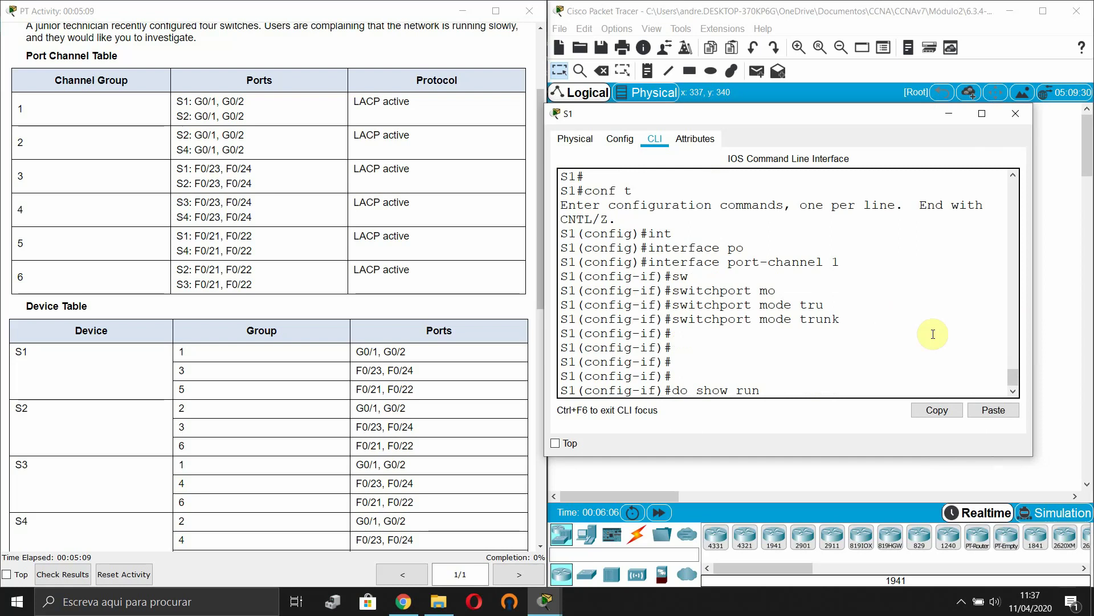
key(Return)
key(Return)
key(Return)
key(Return)
key(Return)
key(Return)
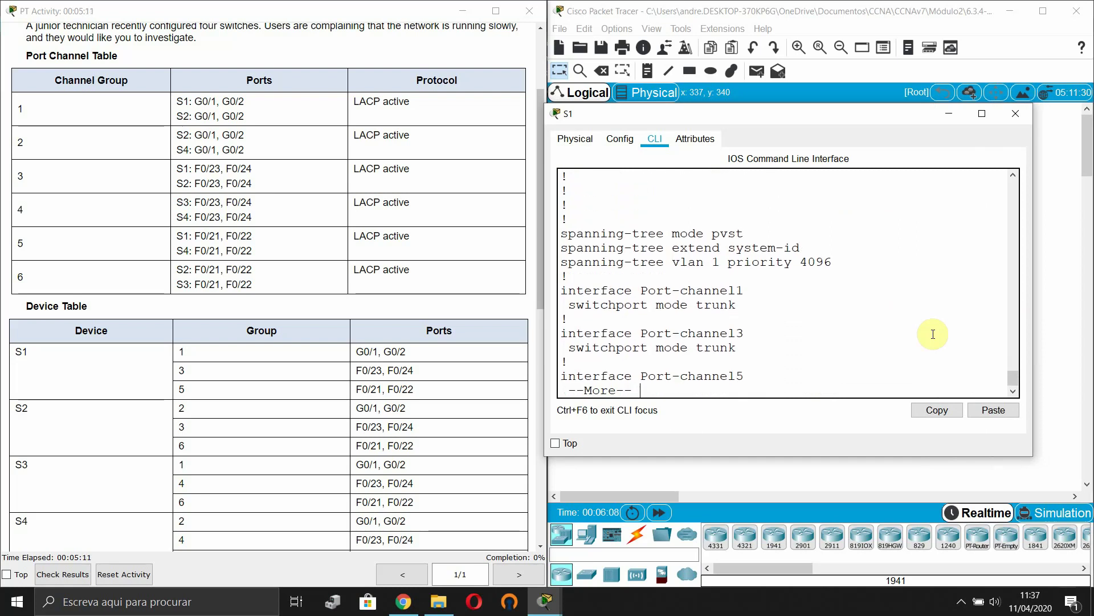
key(Return)
key(Return)
key(Return)
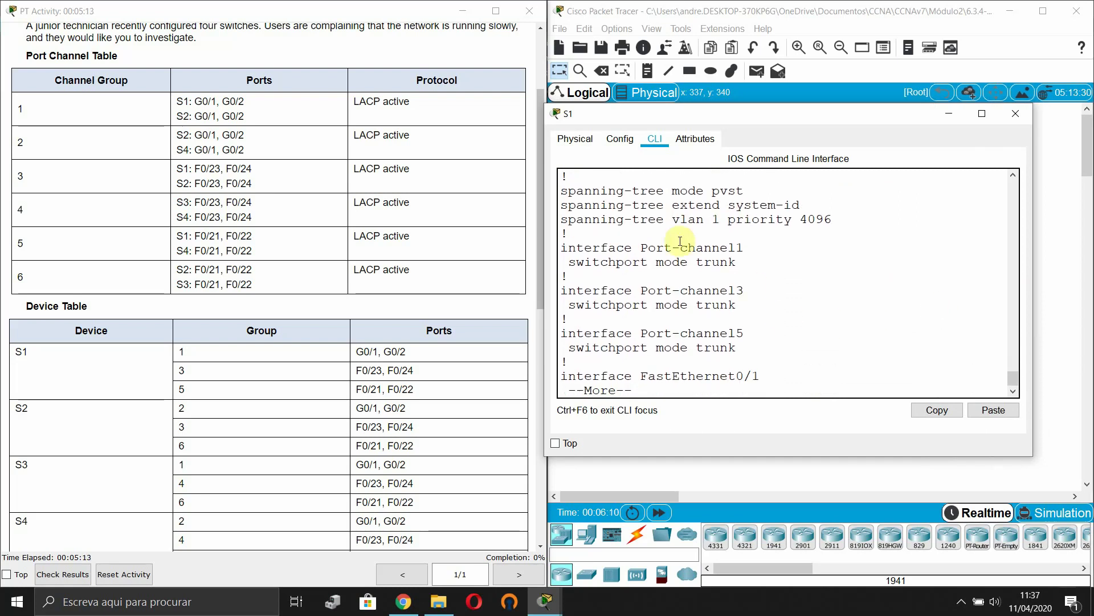
Check the trunk mode lines of S1's port-channel interfaces in the running configuration and quit the listing
drag(747, 267, 545, 244)
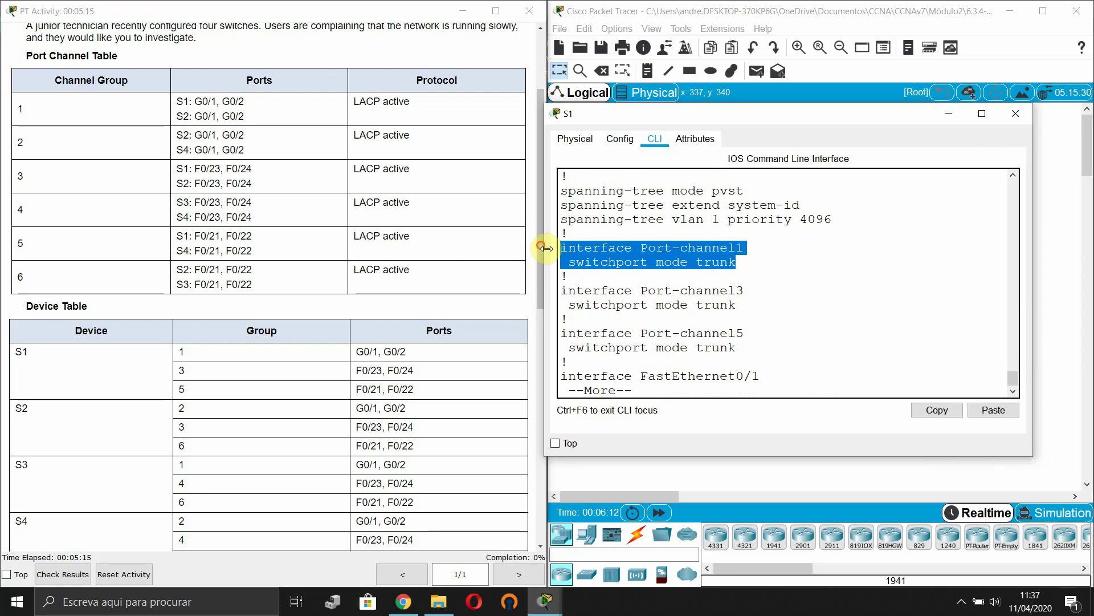
click(666, 288)
click(773, 375)
key(Return)
key(Return)
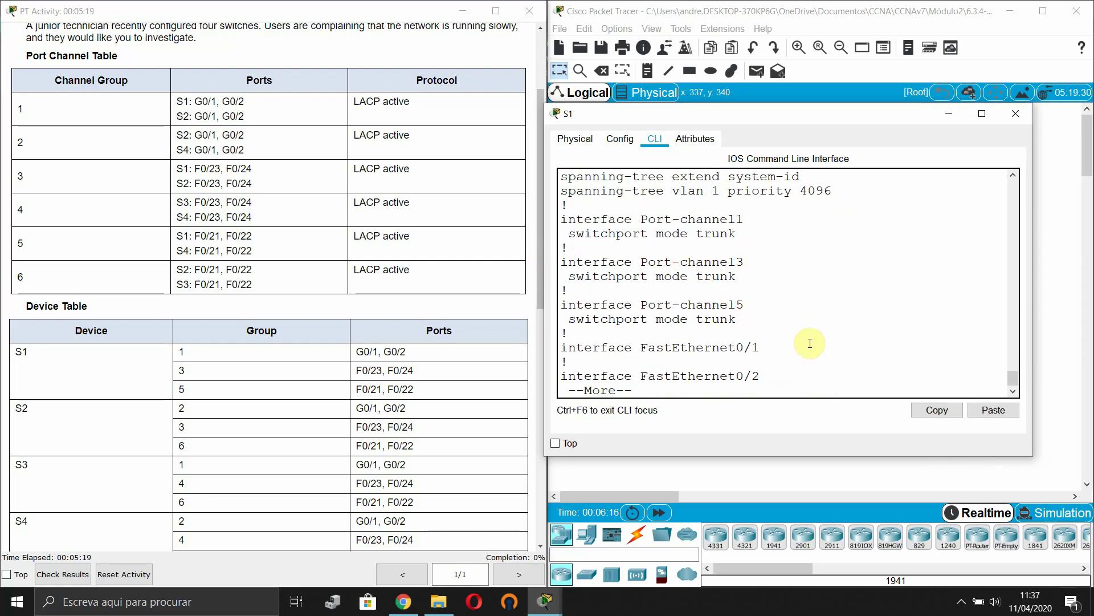
key(q)
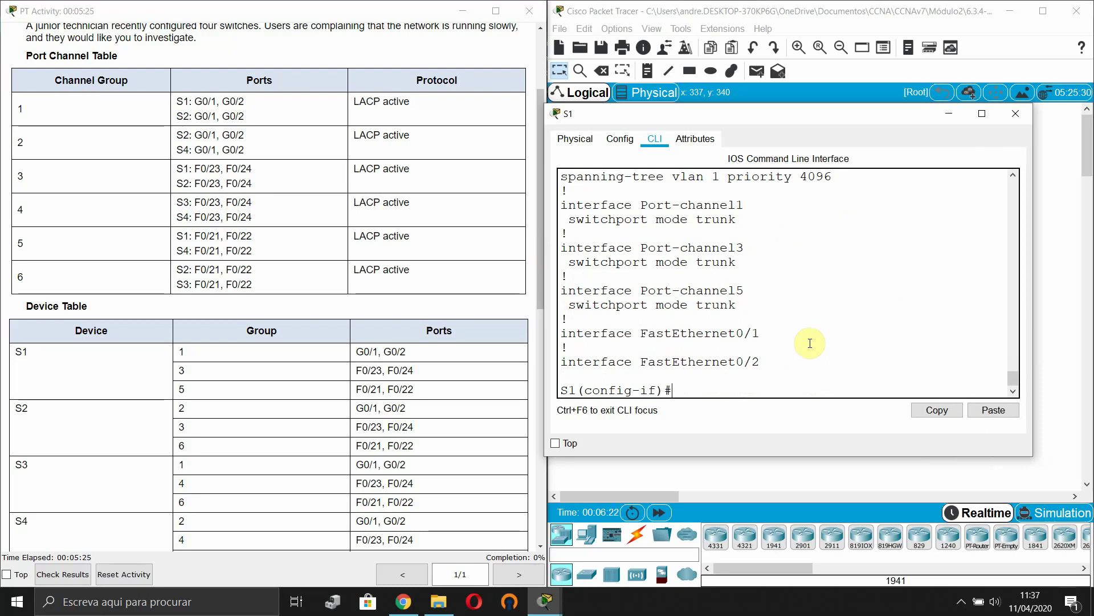
key(Return)
key(Return)
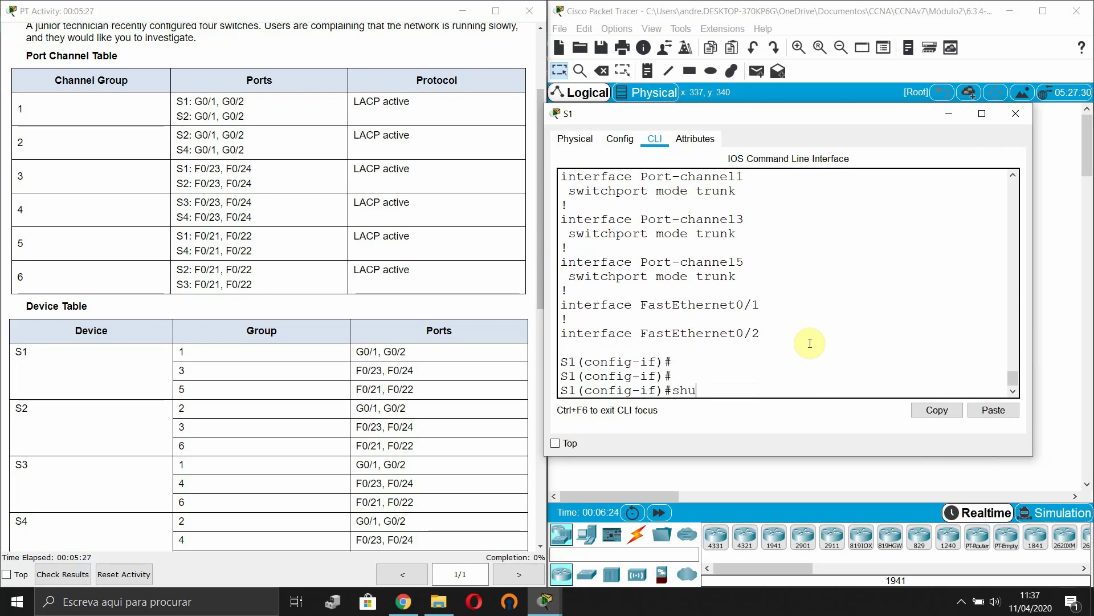
Shut down port-channel 1 on S1 with the shutdown command
text(shu)
key(Tab)
key(Return)
key(Return)
key(Return)
key(Return)
Re-enable S1's port-channel 1 with no shutdown and return to global configuration mode
text(no shu)
key(Tab)
key(Return)
key(Return)
key(Return)
key(Return)
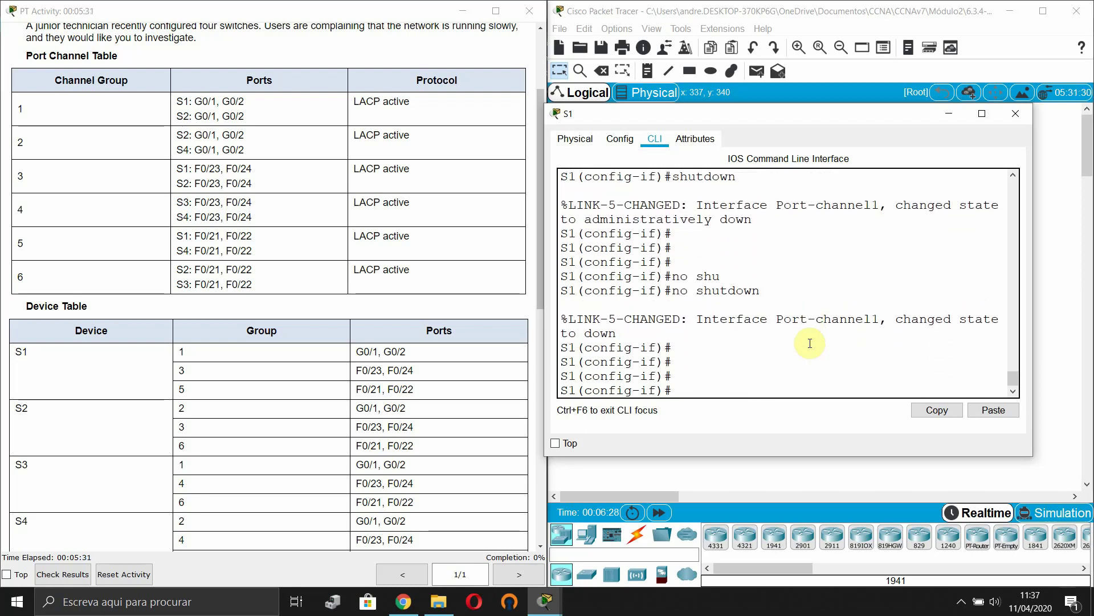
text(exi)
key(Tab)
key(Return)
key(Return)
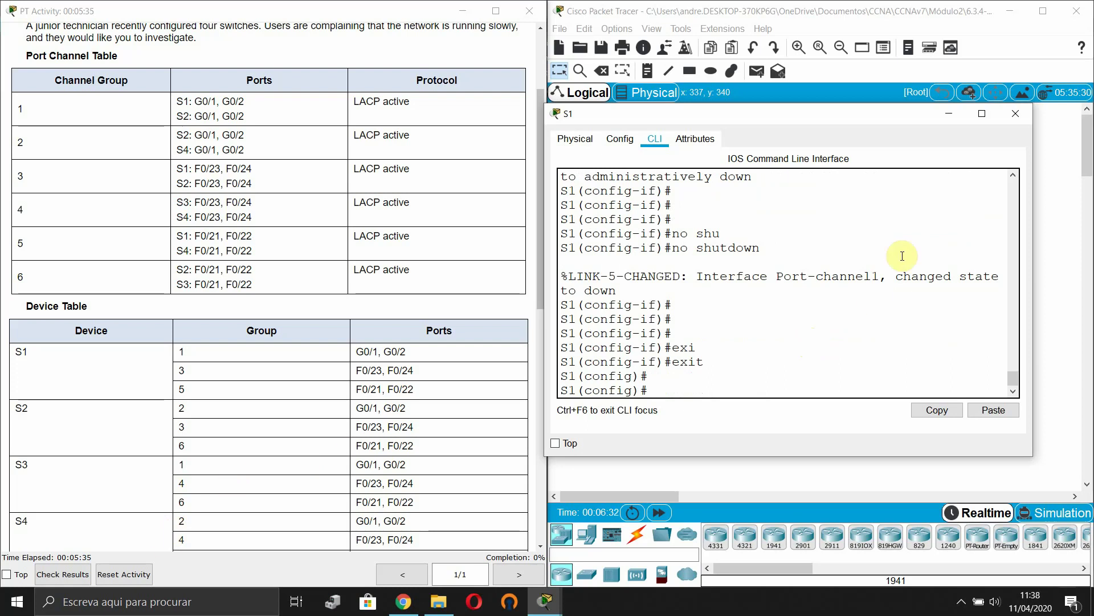
Minimize S1's window, open S2's command-line interface beside the instructions and enter privileged EXEC mode with enable
click(949, 117)
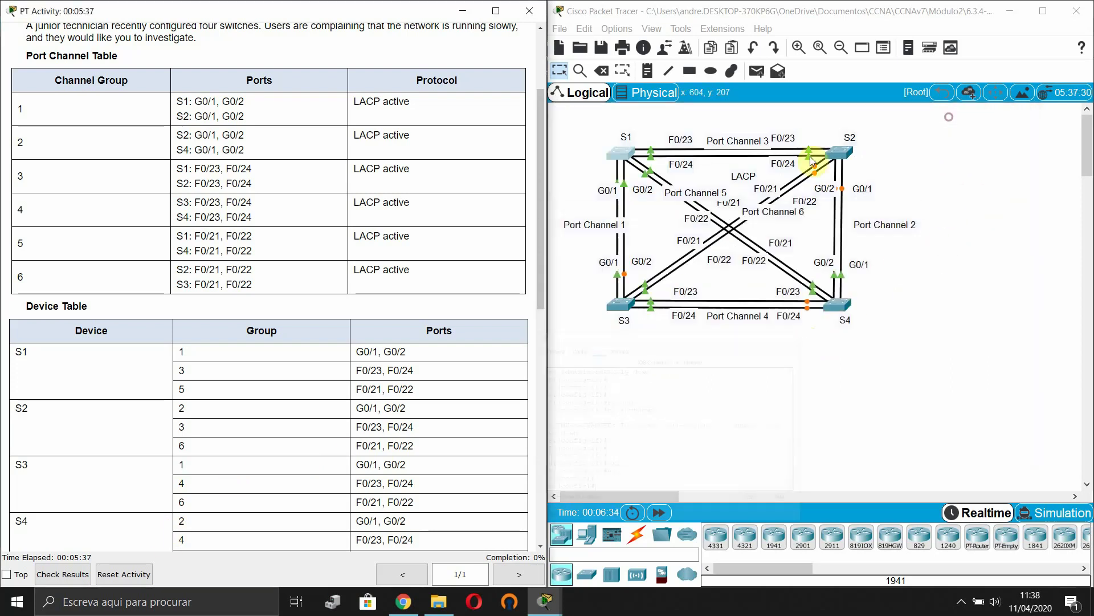
click(836, 150)
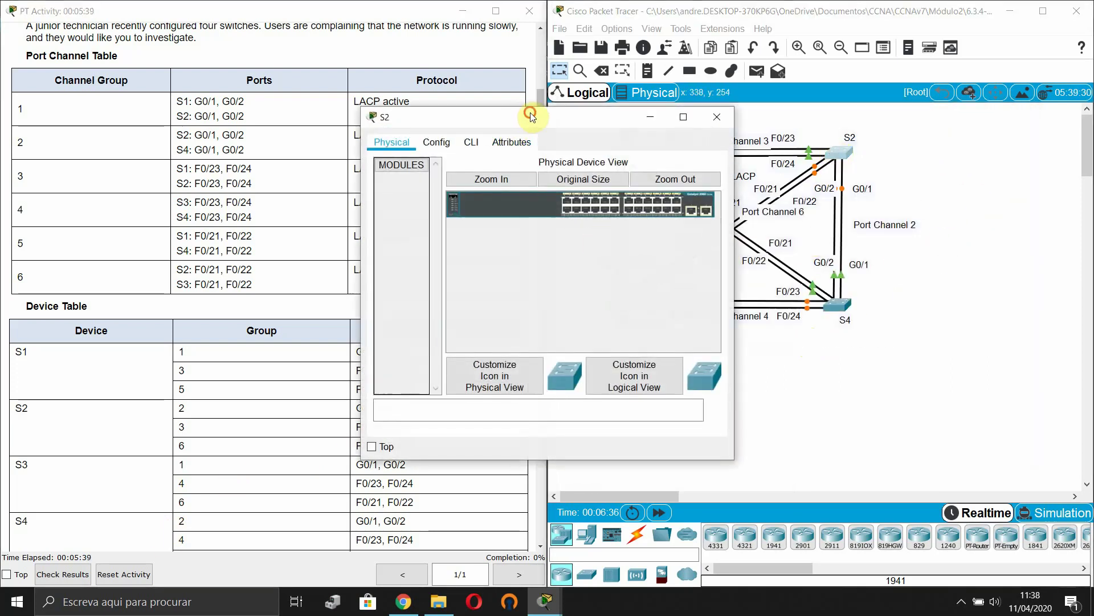
drag(530, 115, 767, 109)
click(707, 135)
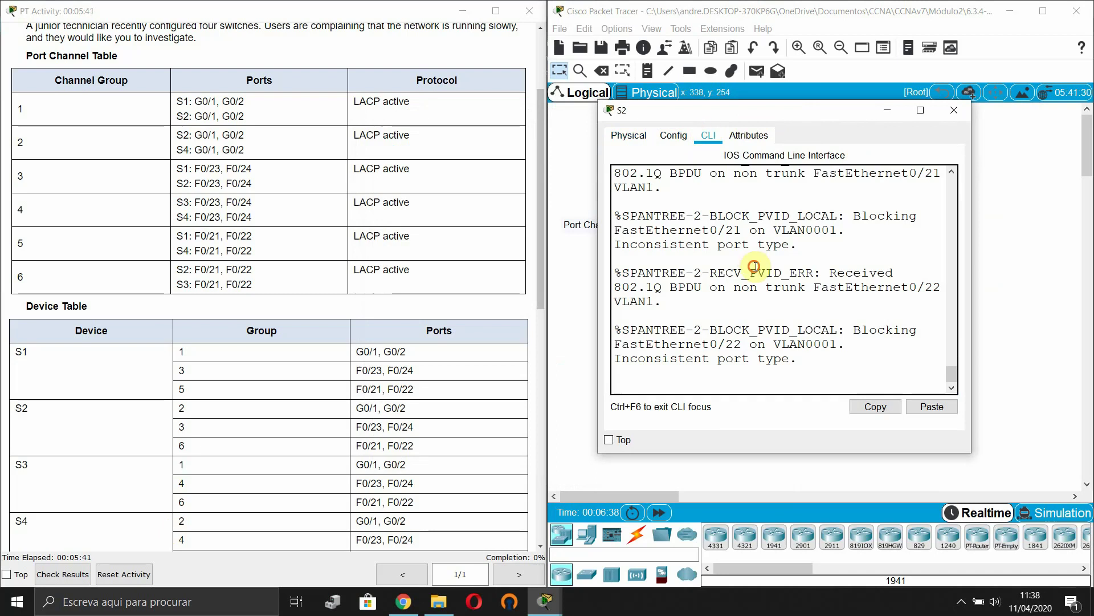
key(Return)
text(en)
key(Tab)
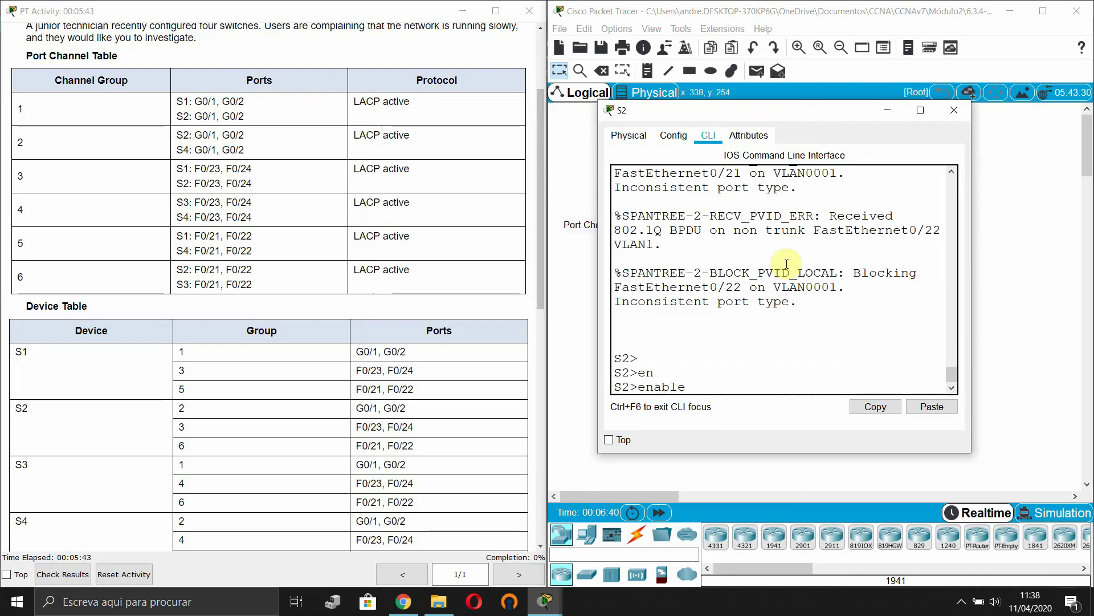
key(Return)
key(Return)
Display S2's running configuration and page through to the port-channel interfaces
key(Return)
text(sho)
key(Tab)
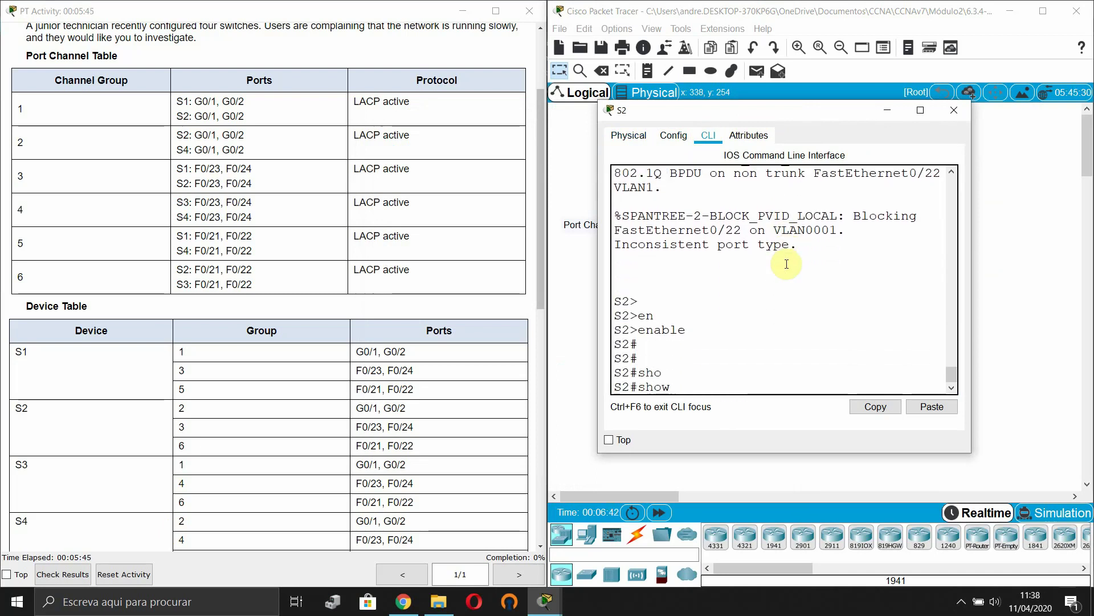
key(Return)
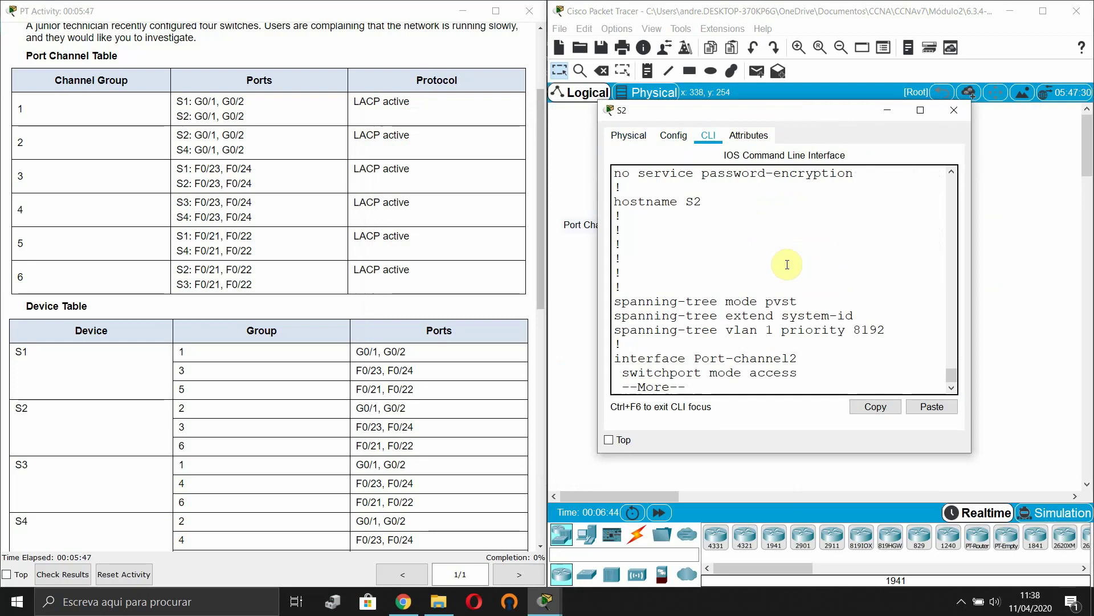
key(Return)
key(Return)
key(Return)
key(Return)
key(Return)
key(Return)
key(Return)
key(Return)
key(Return)
key(Return)
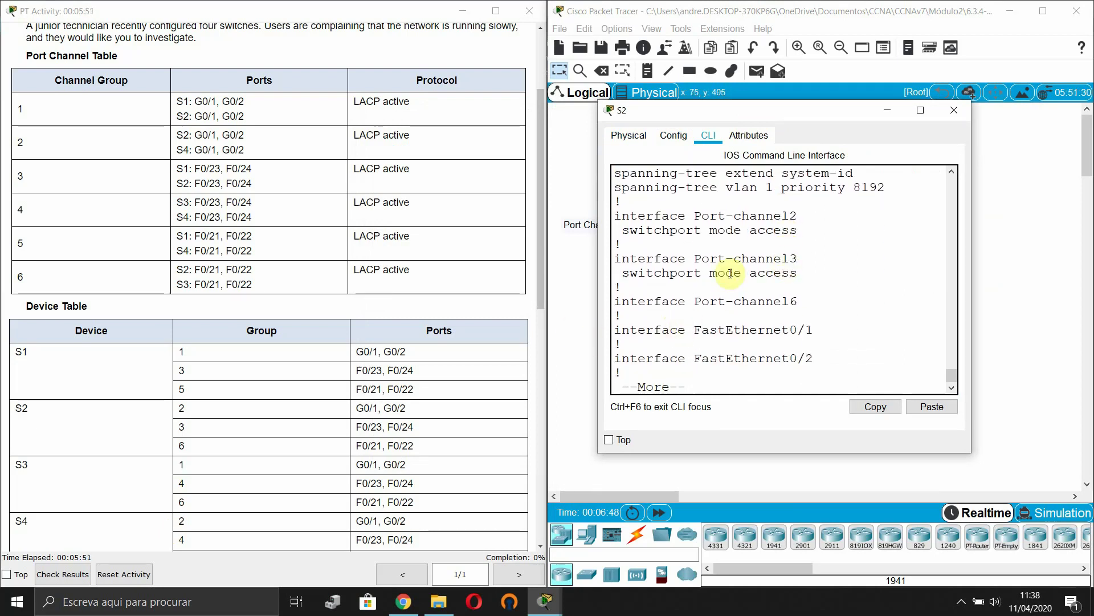
Compare S2's channel groups in the Device Table with the switchport modes of port-channels 2, 3 and 6
scroll(735, 274, up, 1)
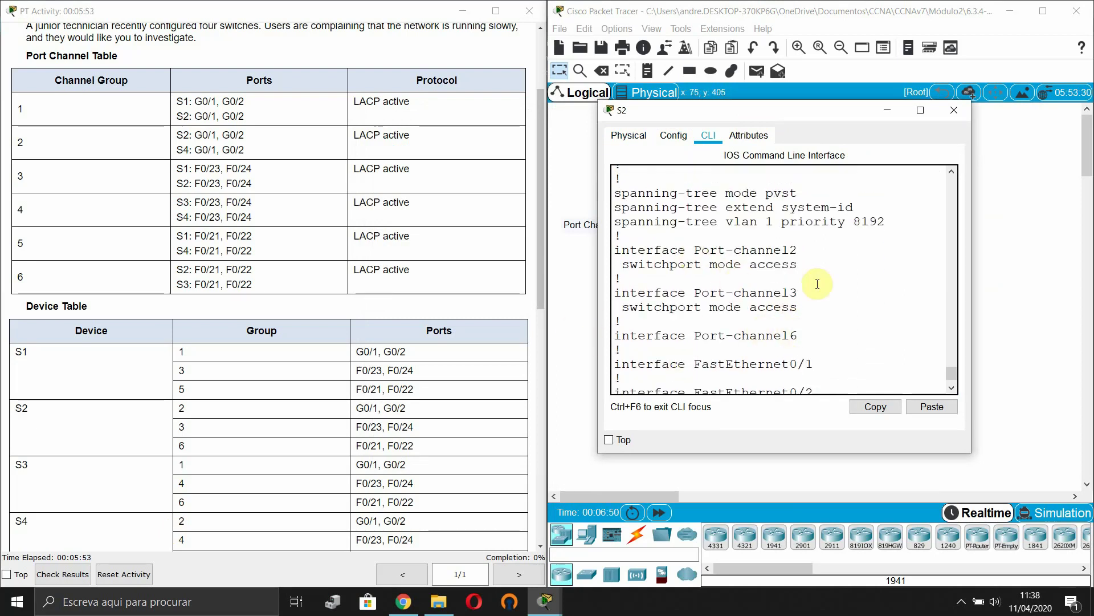
double_click(21, 142)
drag(26, 419, 182, 446)
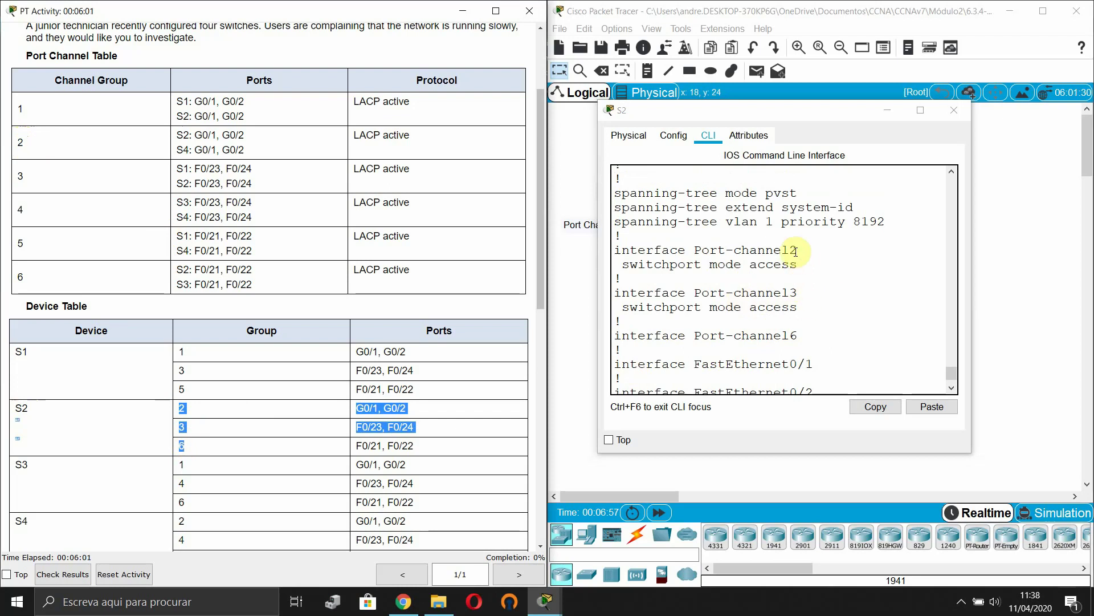
drag(798, 334, 617, 250)
click(798, 293)
drag(799, 307, 618, 260)
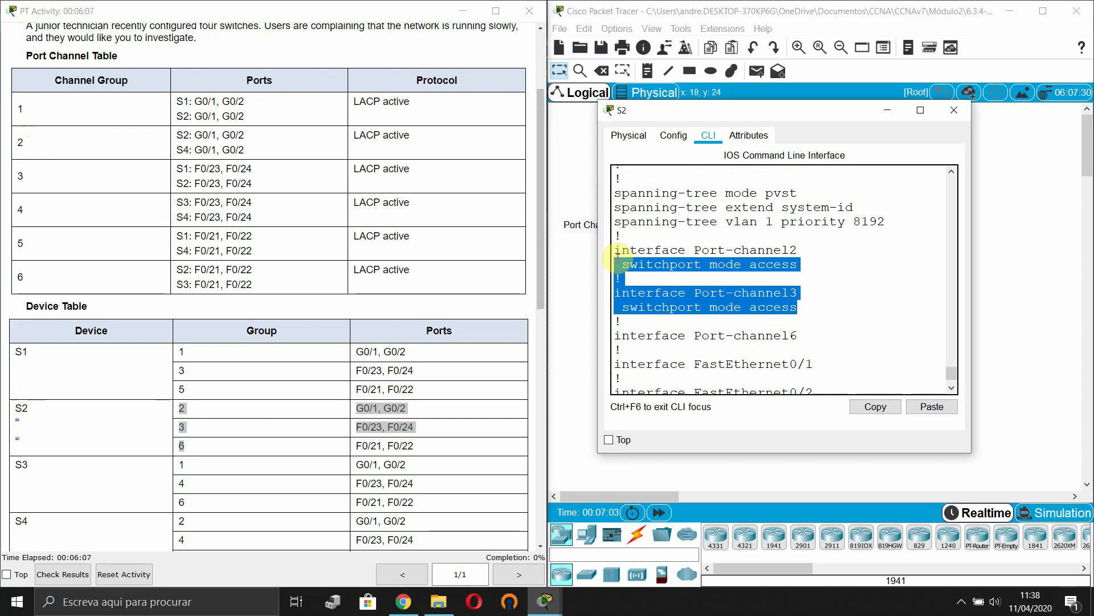
drag(798, 335, 646, 336)
click(883, 357)
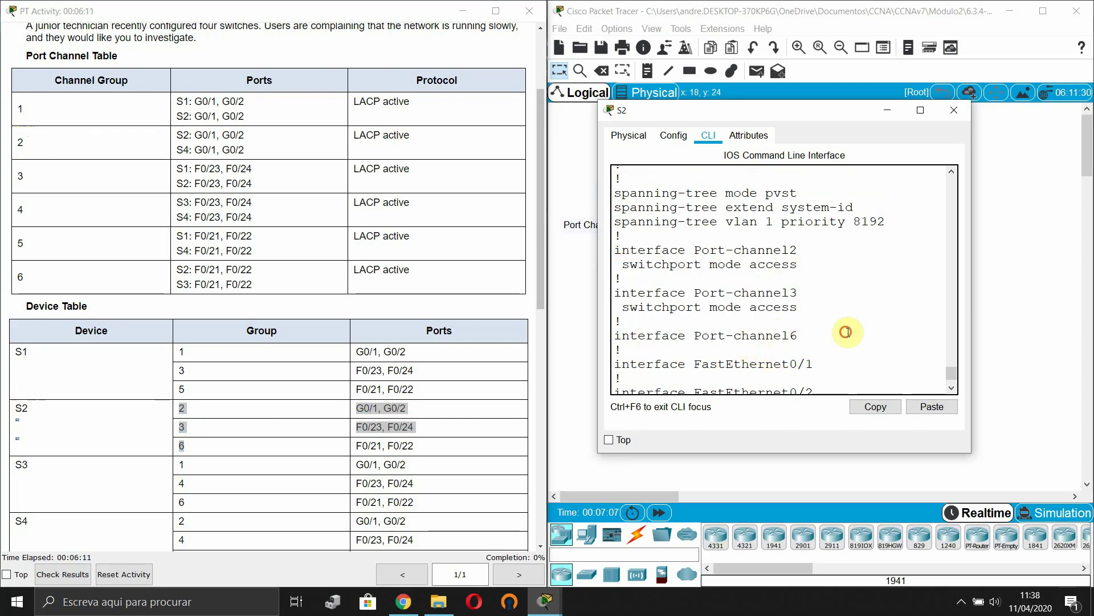
Quit the configuration listing, enter global configuration mode on S2 and open interface port-channel 2
key(ctrl+c)
key(Return)
key(Return)
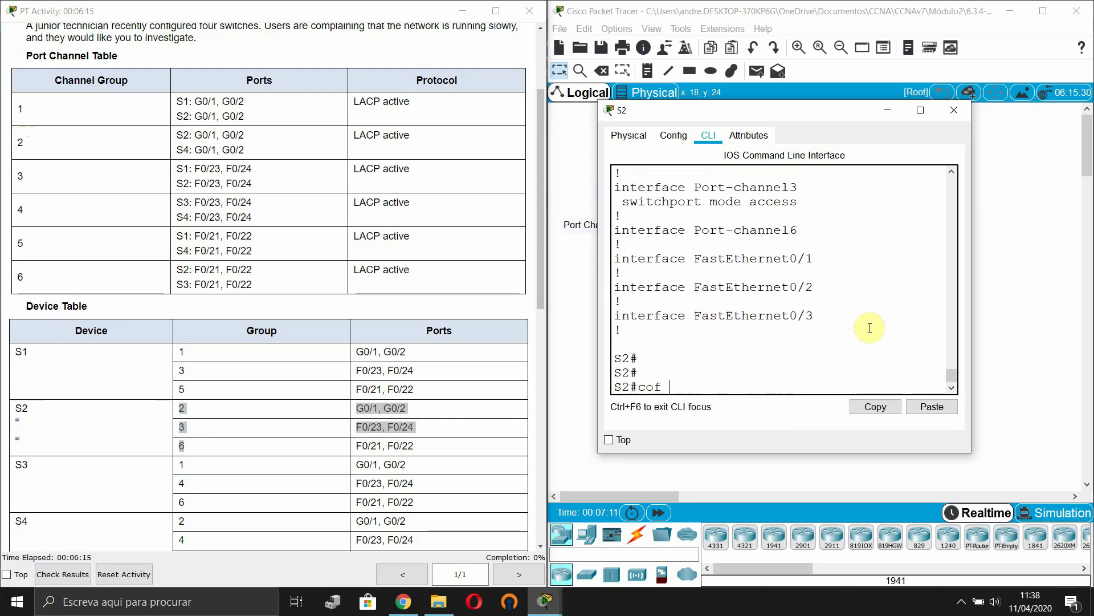
text(conf t)
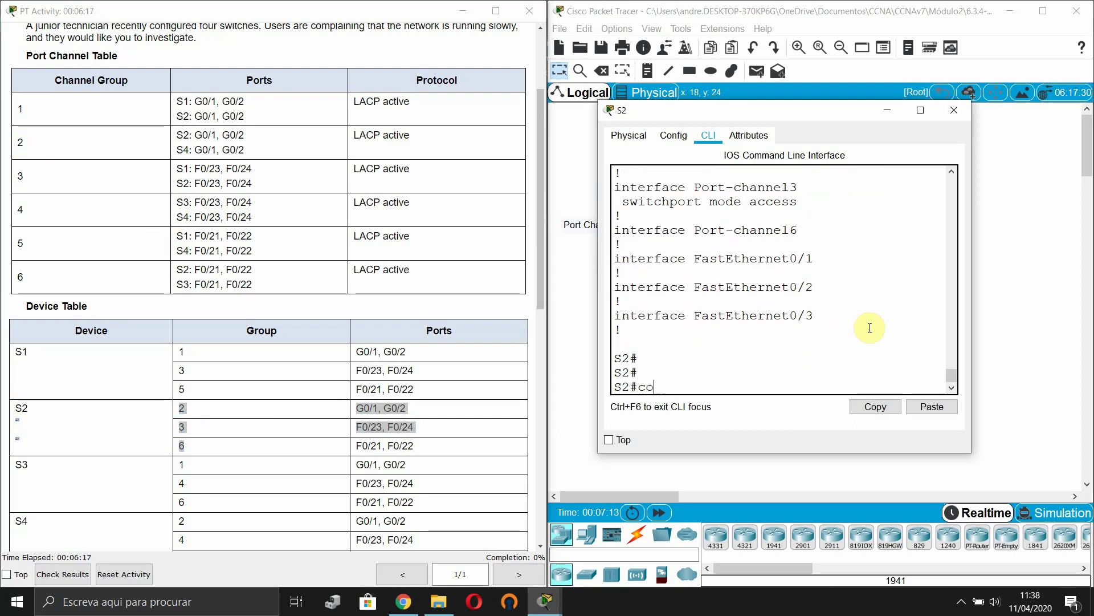
key(Return)
key(Return)
text(int)
key(Tab)
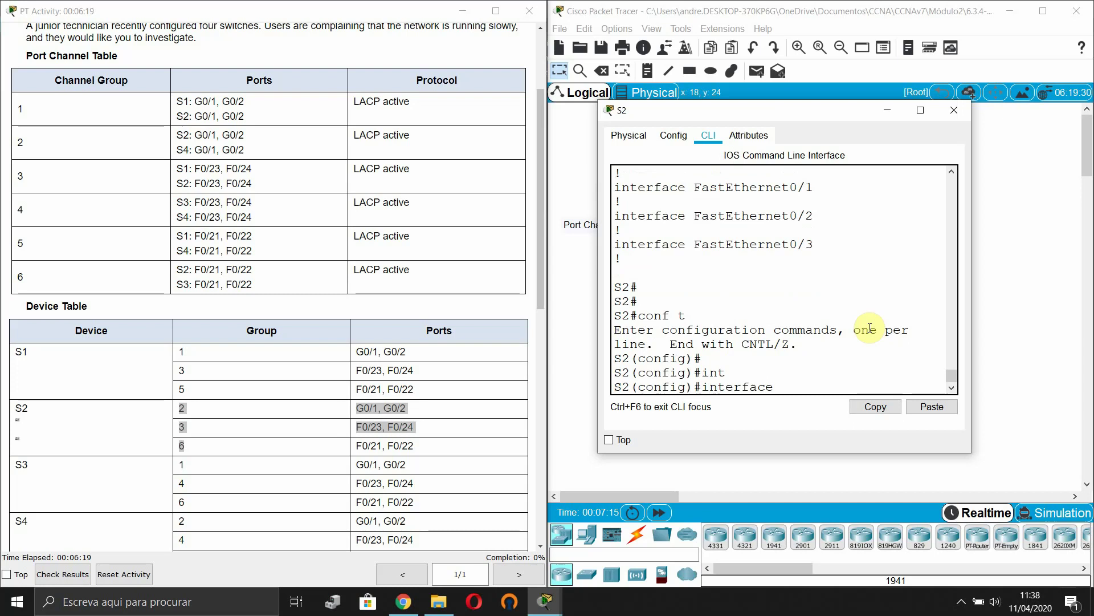
text(po)
key(Tab)
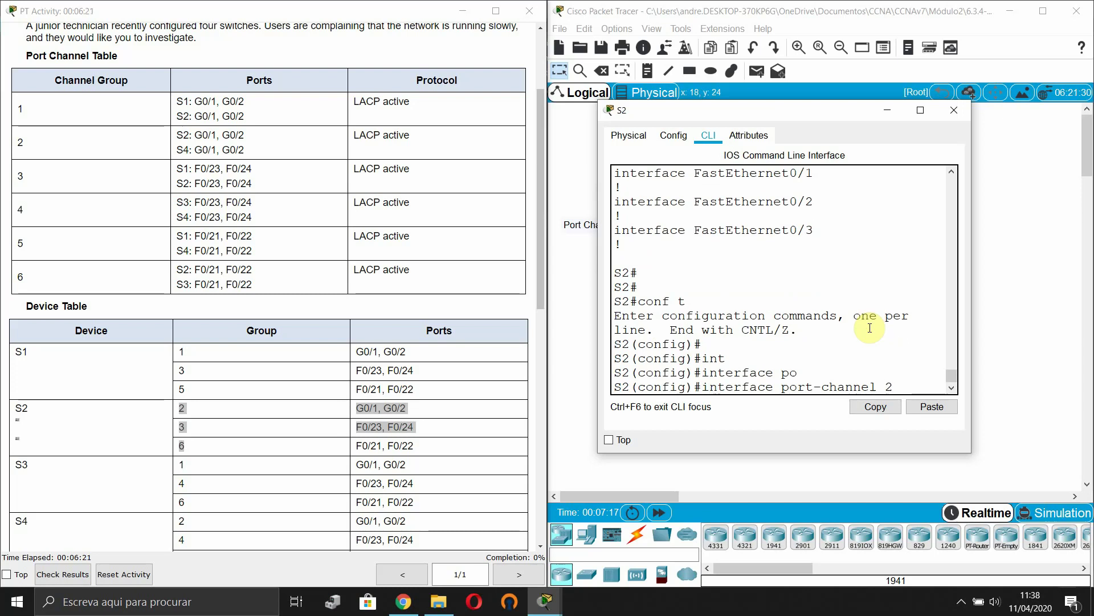
text(2)
key(Return)
Configure S2's port-channel 2 as a trunk with switchport mode trunk
text(sw)
key(Tab)
text(mo)
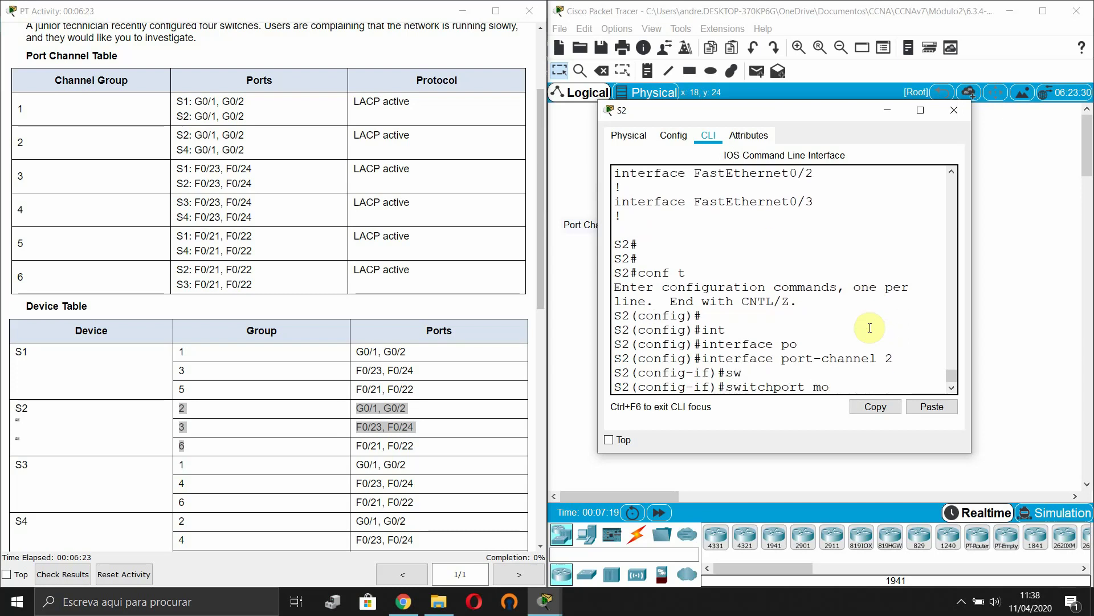
key(Tab)
text(tr)
key(Tab)
key(Return)
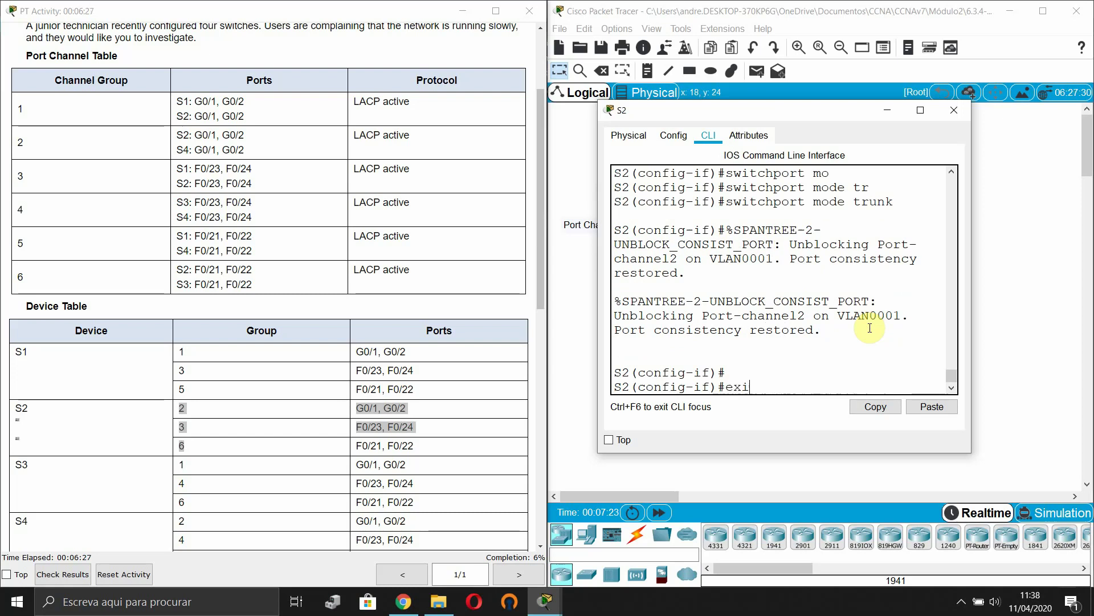
Leave port-channel 2 on S2 and open interface port-channel 3
text(exi)
key(Tab)
key(Return)
key(Up)
key(Up)
key(Up)
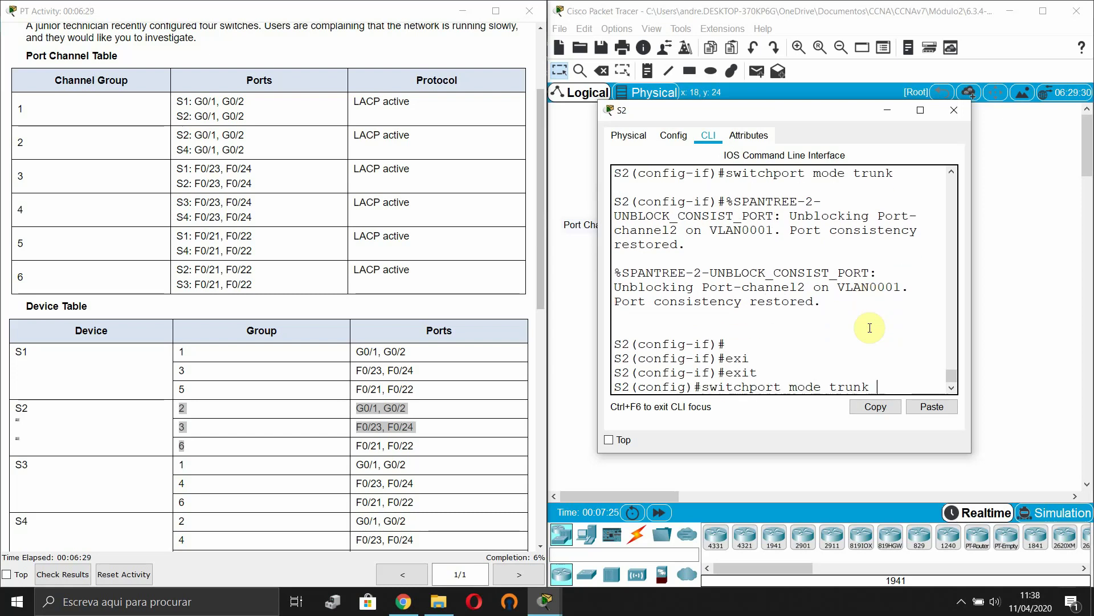
text(3)
key(Return)
Configure S2's port-channel 3 as a trunk with switchport mode trunk
text(sw)
key(Tab)
text(mo)
key(Tab)
text(tr)
key(Tab)
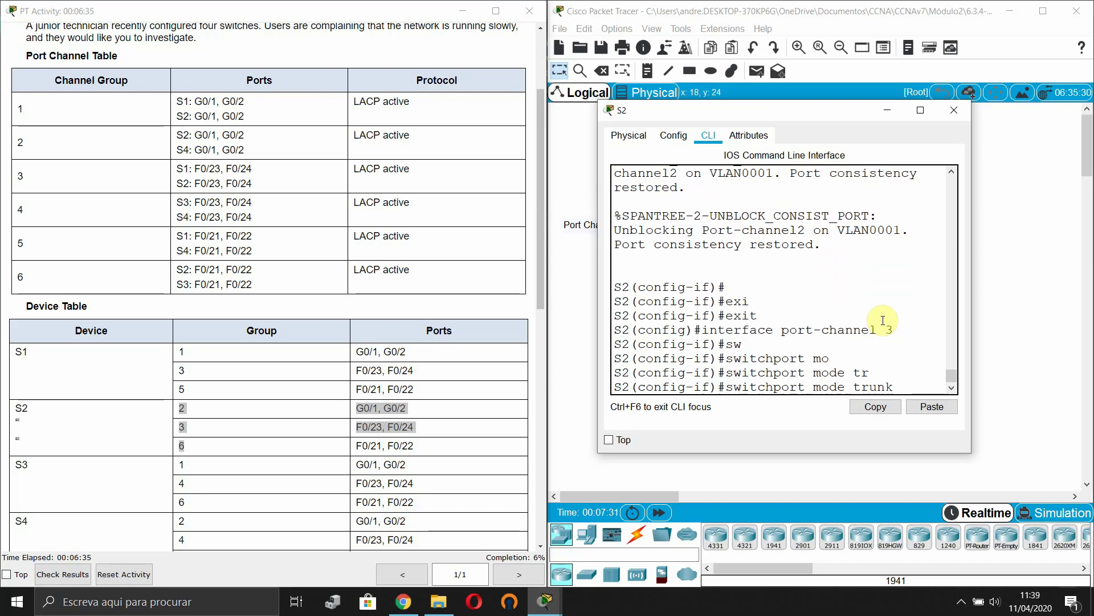
key(Return)
key(Return)
key(Return)
key(Return)
Leave port-channel 3 on S2 and open interface port-channel 6
text(ex)
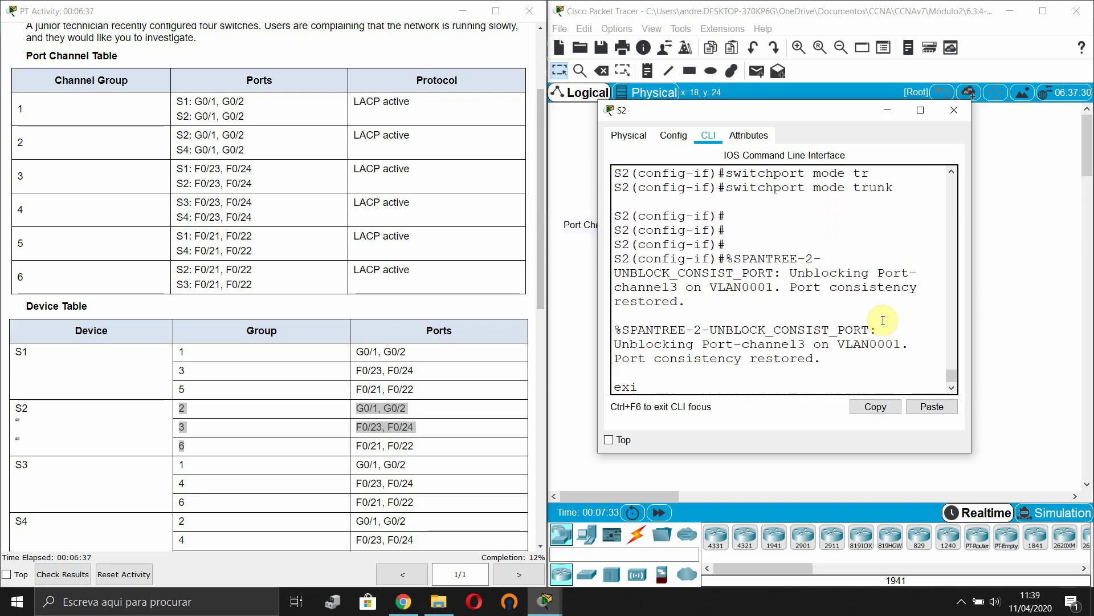
text(i)
key(Tab)
key(Return)
key(Return)
key(Return)
key(Up)
key(Up)
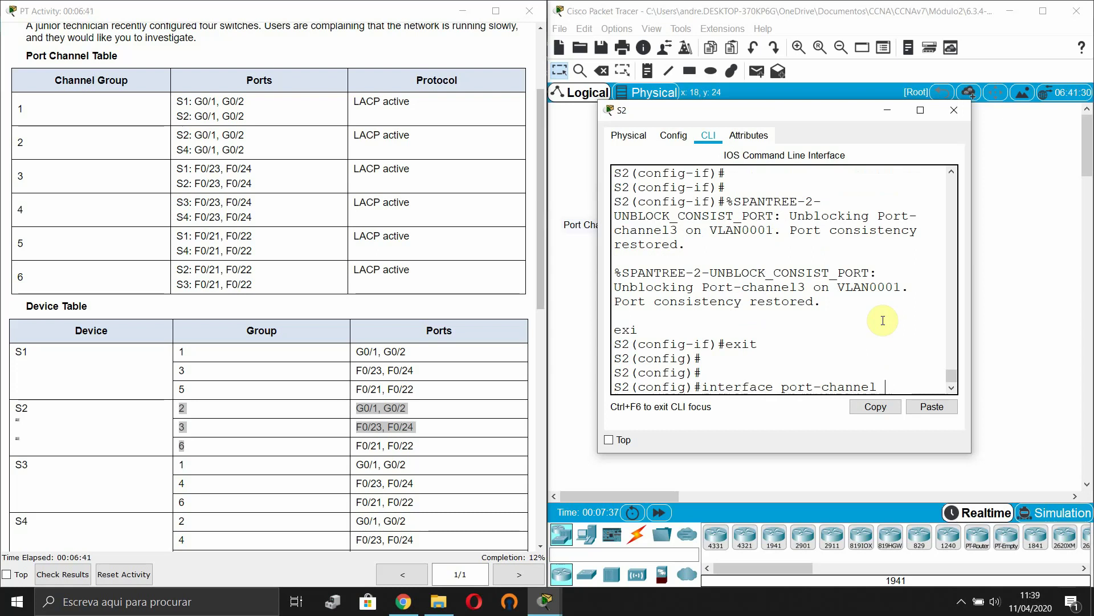
text(6)
key(Return)
Configure S2's port-channel 6 as a trunk with switchport mode trunk and return to global configuration mode
text(sw)
key(Tab)
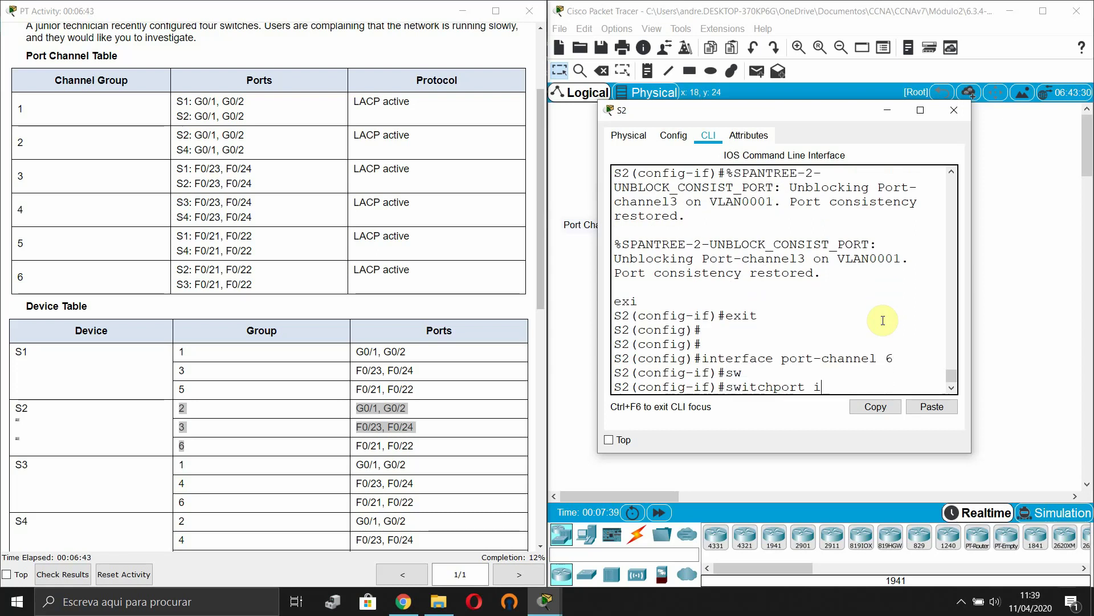
text(mo)
key(Tab)
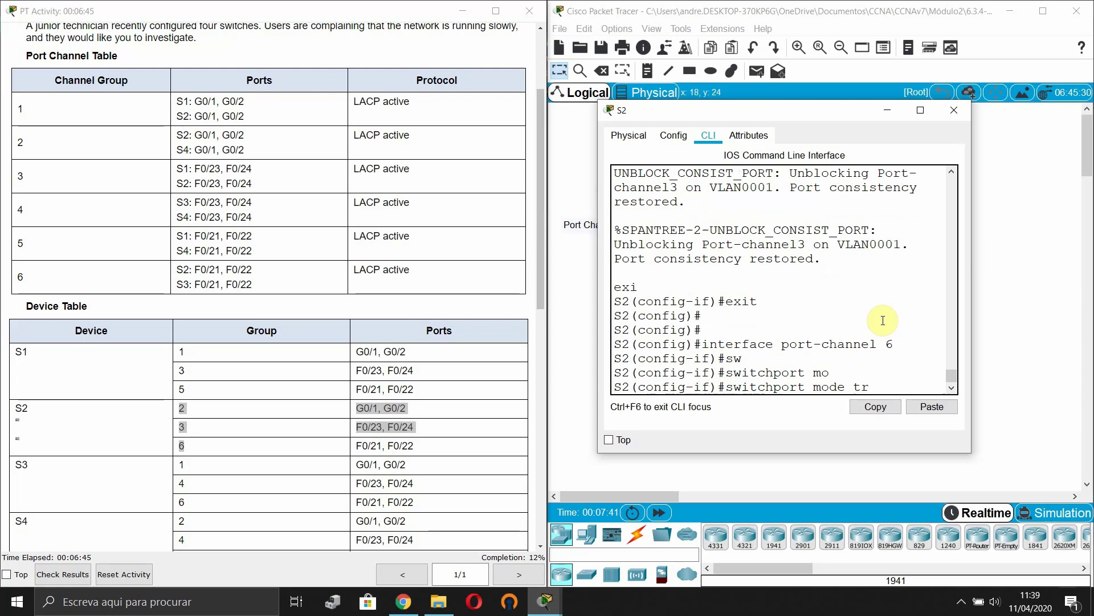
text(tr)
key(Tab)
key(Return)
text(ex)
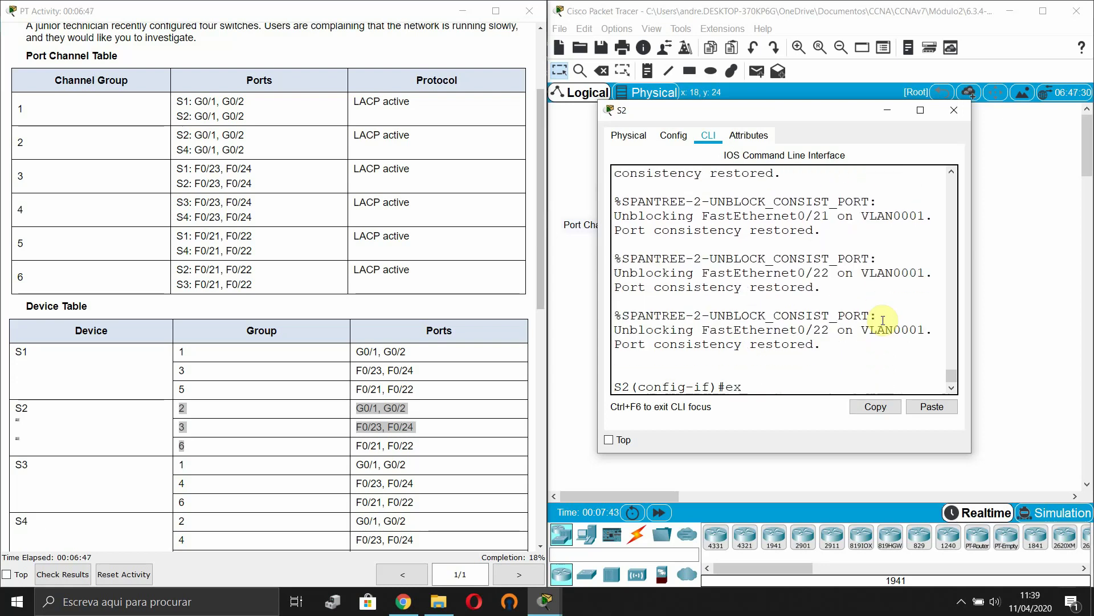
text(i)
key(Tab)
key(Return)
key(Return)
key(Return)
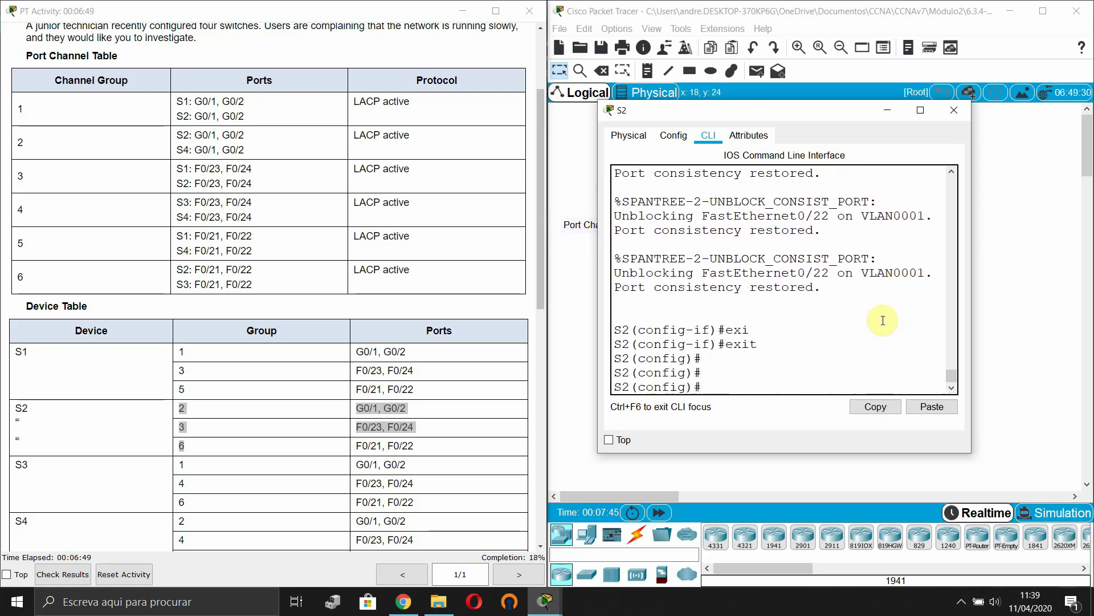
Return to the topology and open S3's command-line interface beside the activity instructions
click(1010, 220)
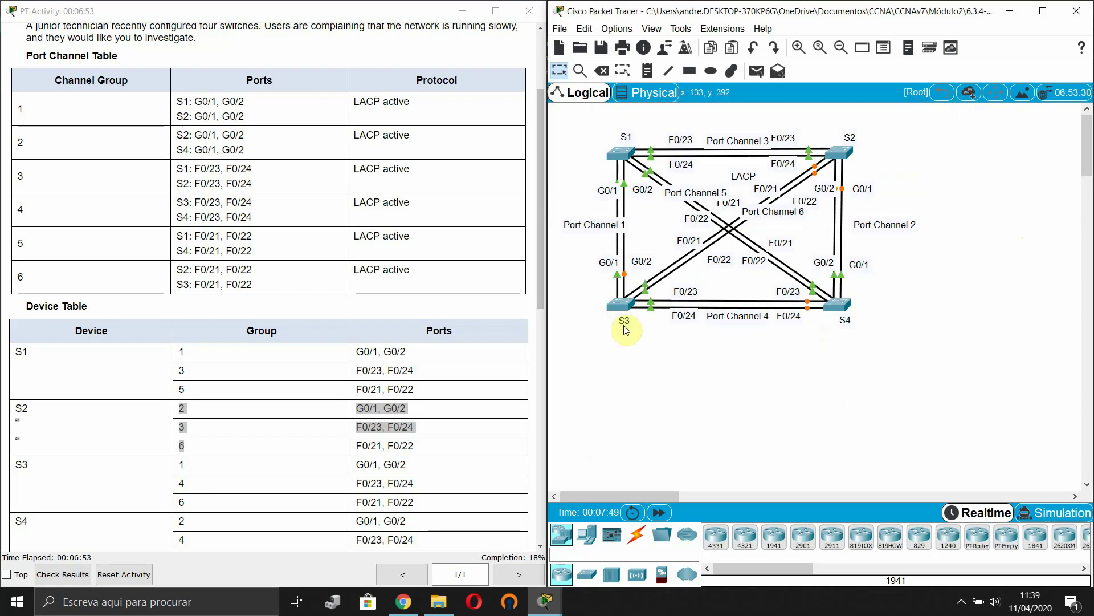
click(620, 309)
drag(548, 117, 718, 118)
click(752, 154)
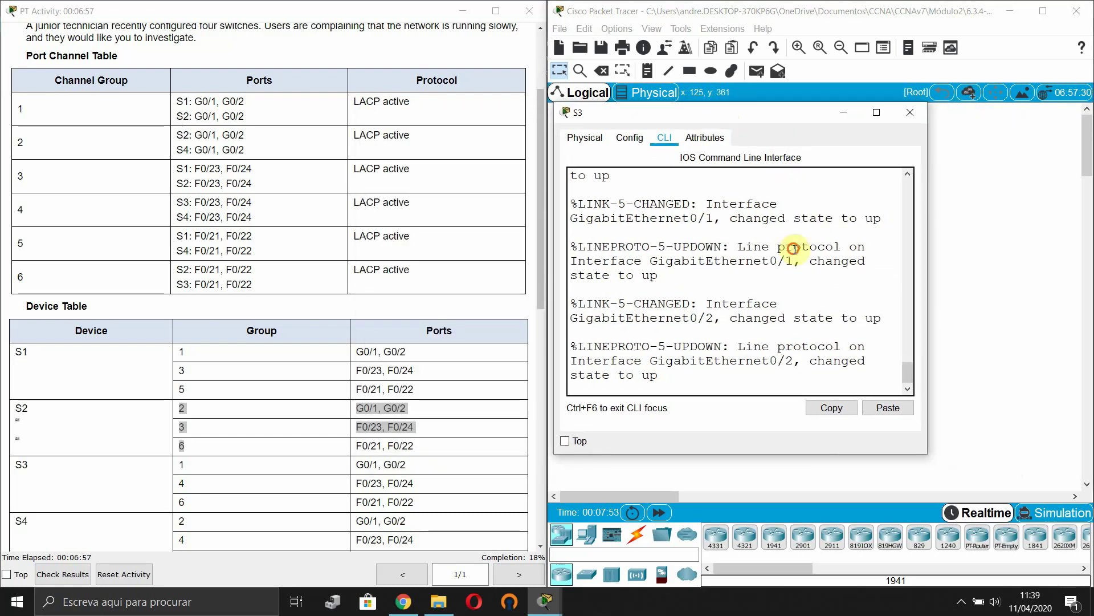
key(Return)
key(Return)
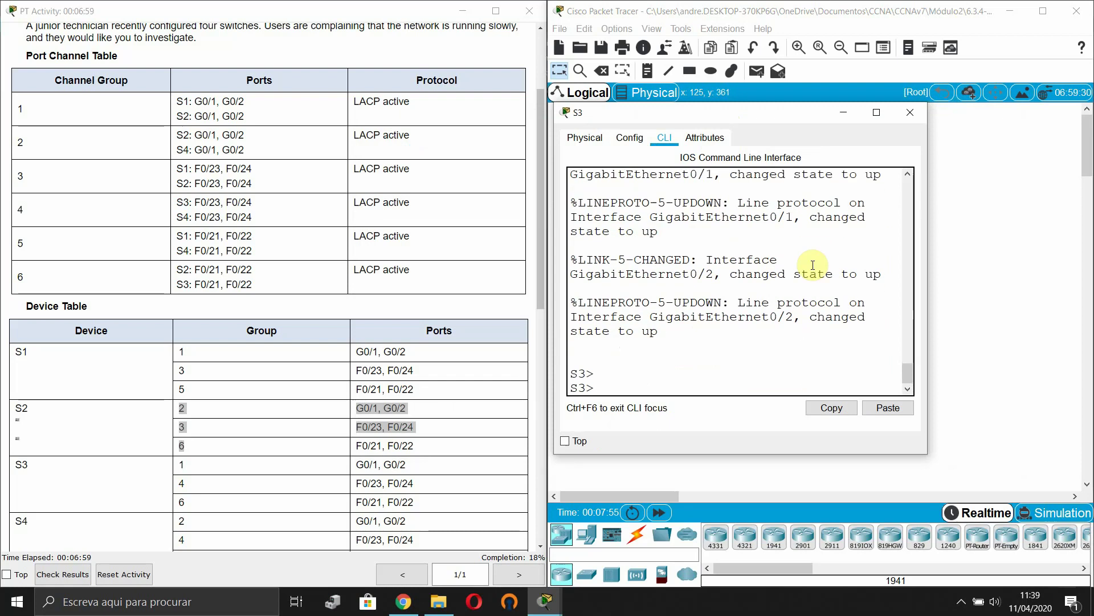
Enter privileged EXEC mode on S3 and display its configuration with show running-config
text(en)
key(Tab)
key(Return)
key(Return)
text(sh)
key(Tab)
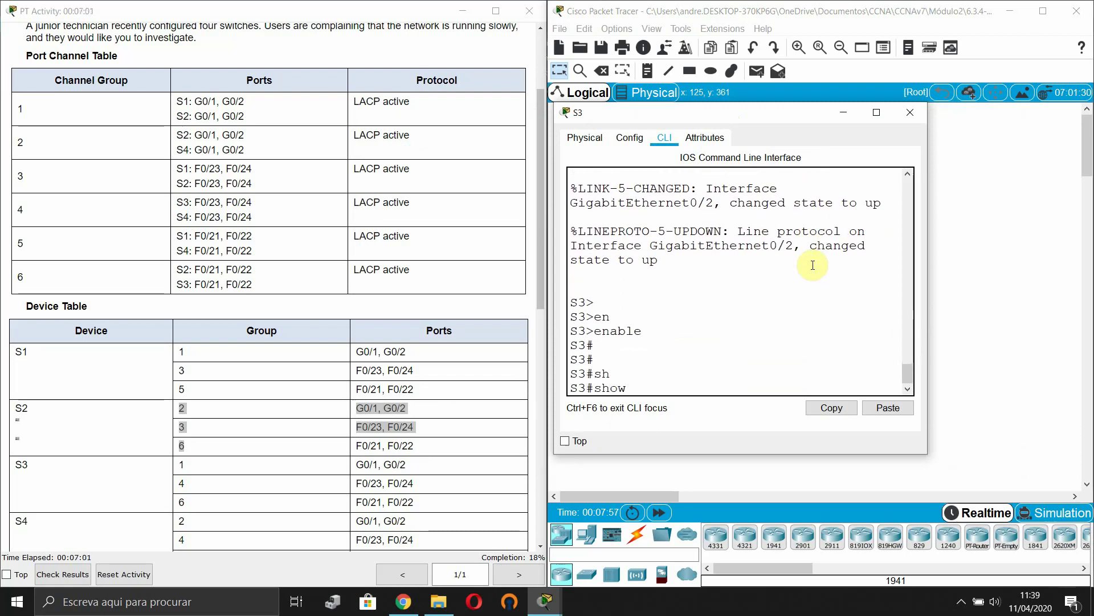
text(run)
key(Tab)
key(Return)
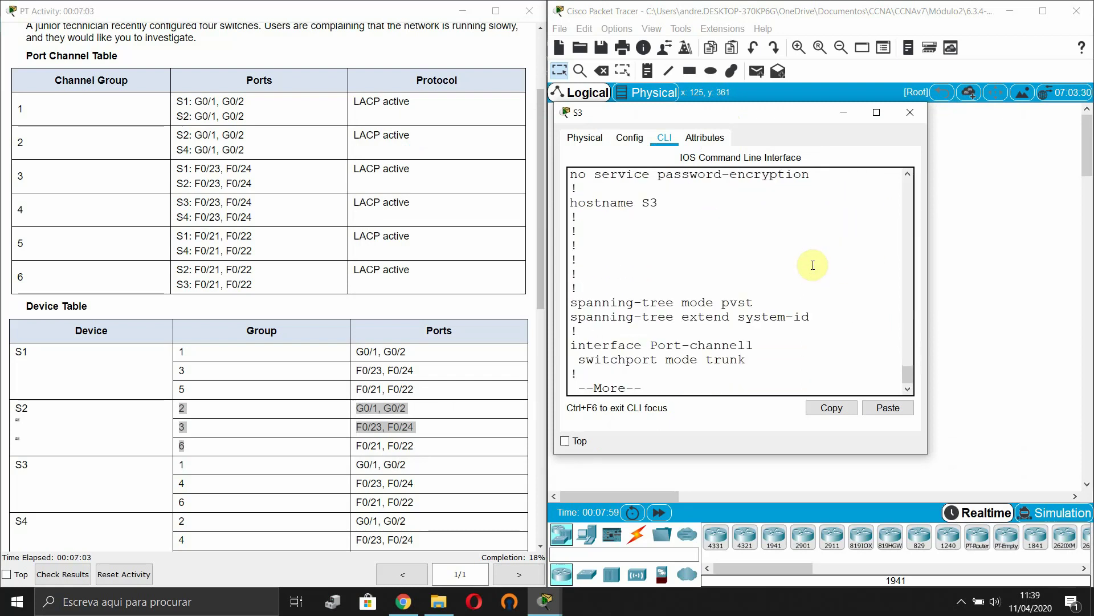
Page through S3's running configuration to check the switchport mode of port-channels 1, 4 and 6, and return to the topology
key(Return)
key(Return)
key(Return)
key(Return)
key(Return)
key(Return)
key(Return)
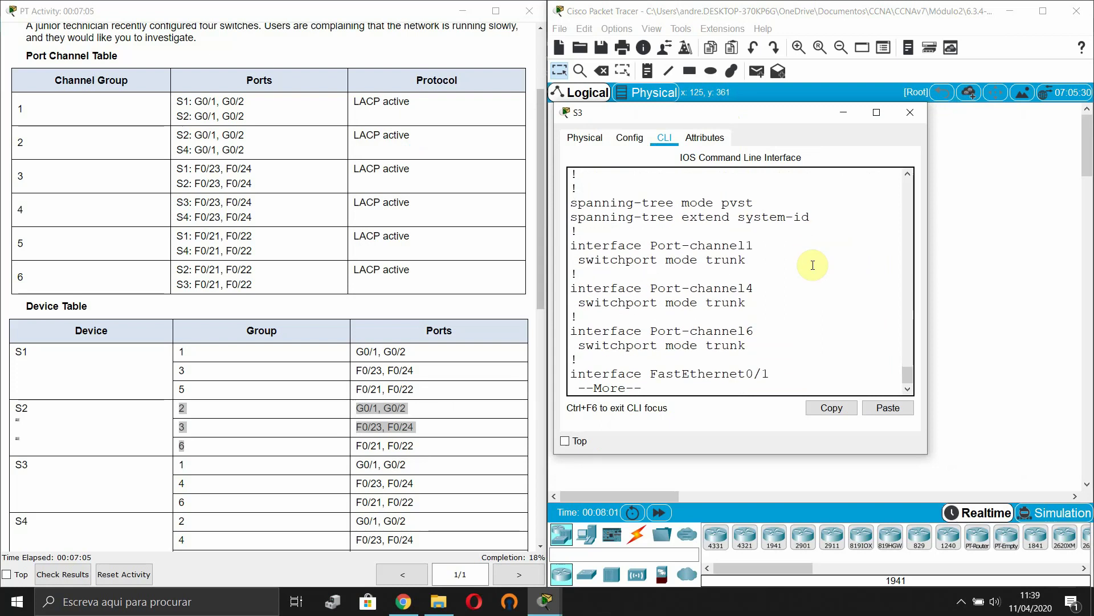
drag(775, 358, 573, 246)
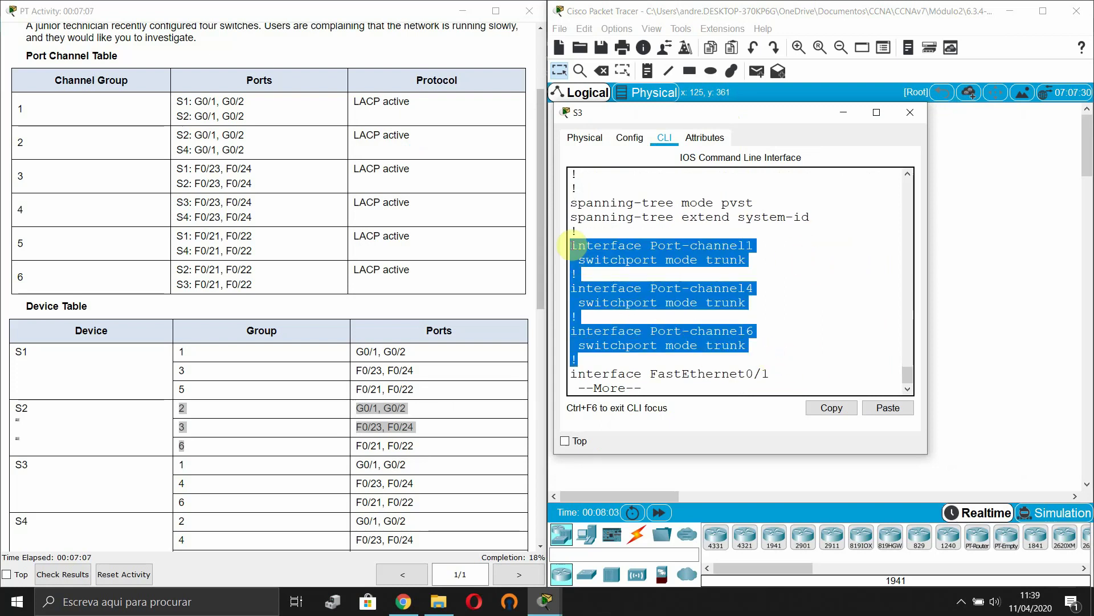
click(971, 291)
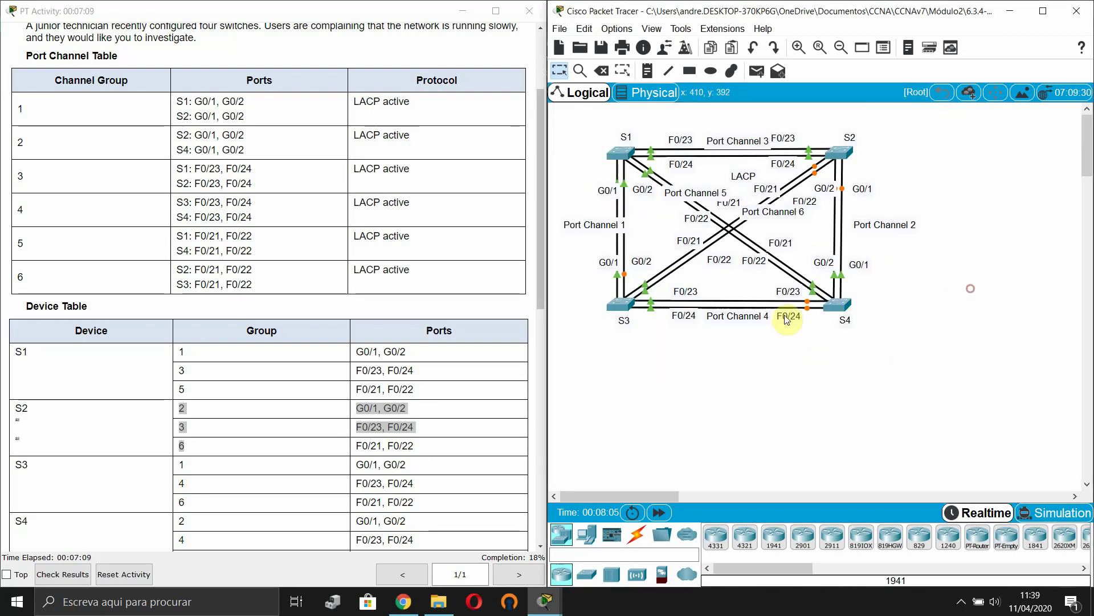
Open S4's command-line interface beside the activity instructions and bring up its prompt
click(839, 306)
drag(571, 122, 755, 114)
click(638, 134)
key(Return)
key(Return)
key(Return)
Enter privileged EXEC mode on S4 and display its configuration with show running-config
text(en)
key(Tab)
key(Return)
key(Return)
text(sho)
key(Tab)
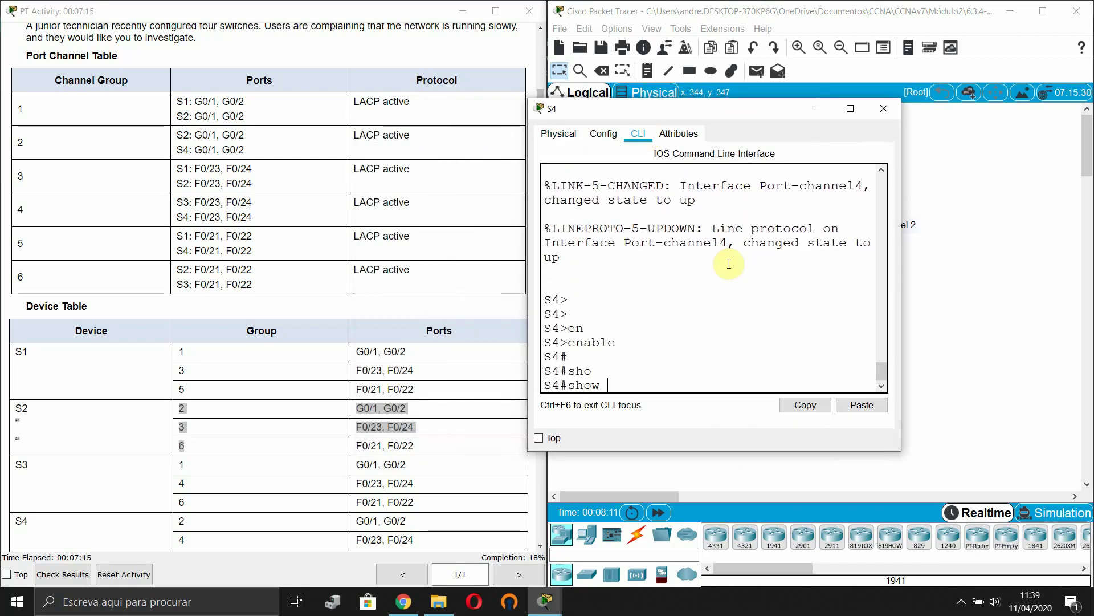
text(run)
key(Tab)
key(Return)
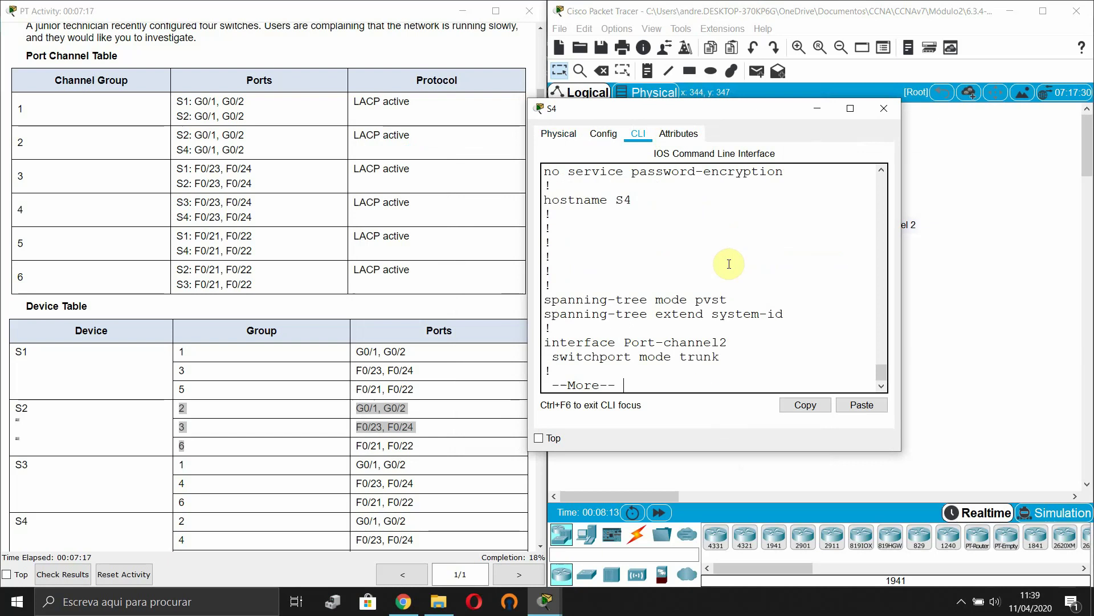
Compare the port-channel interfaces in S4's running configuration with S4's groups in the Device Table, and return to the topology
key(Return)
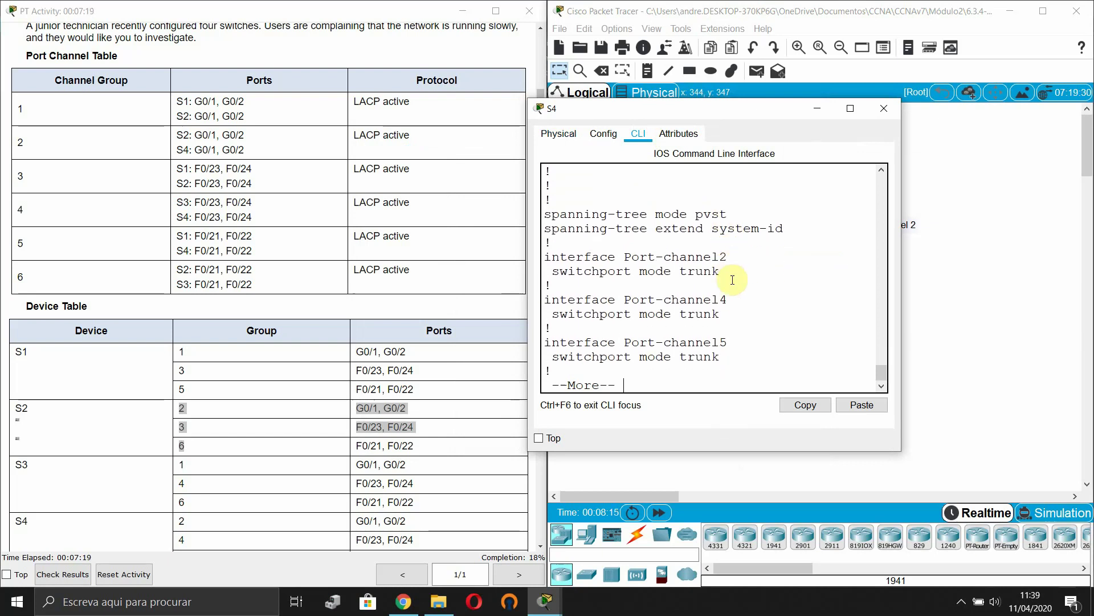
drag(736, 356, 544, 256)
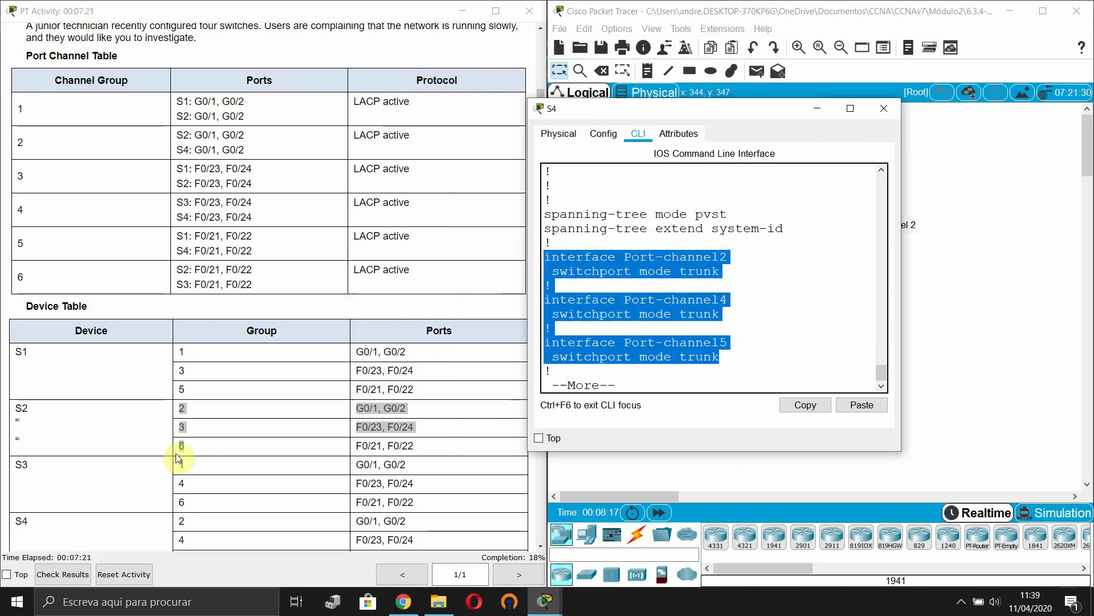
scroll(174, 453, down, 1)
drag(178, 456, 188, 491)
click(682, 313)
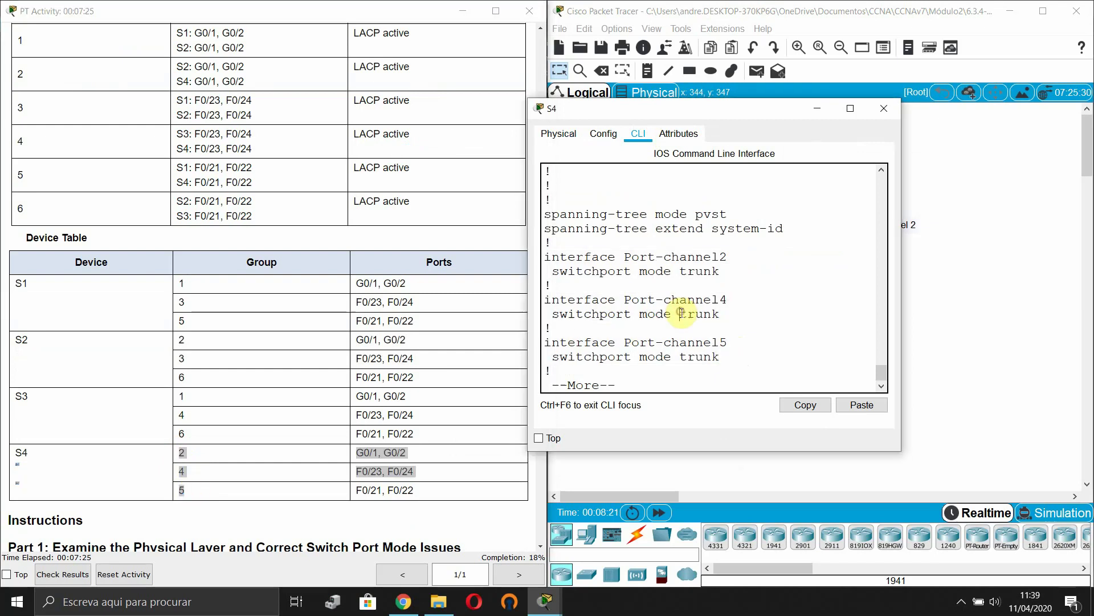
key(Return)
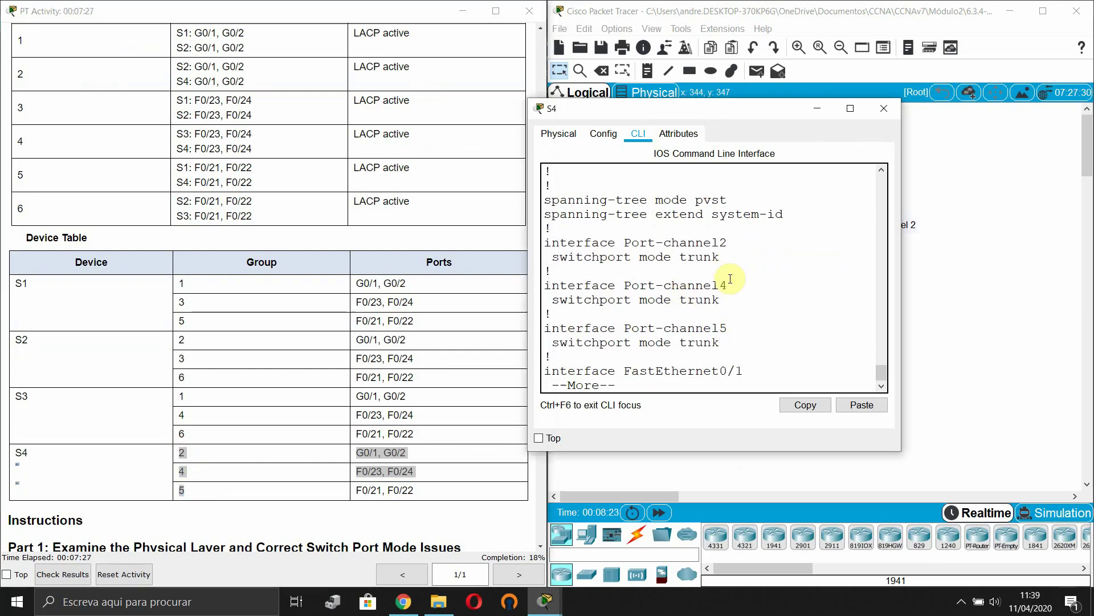
click(981, 380)
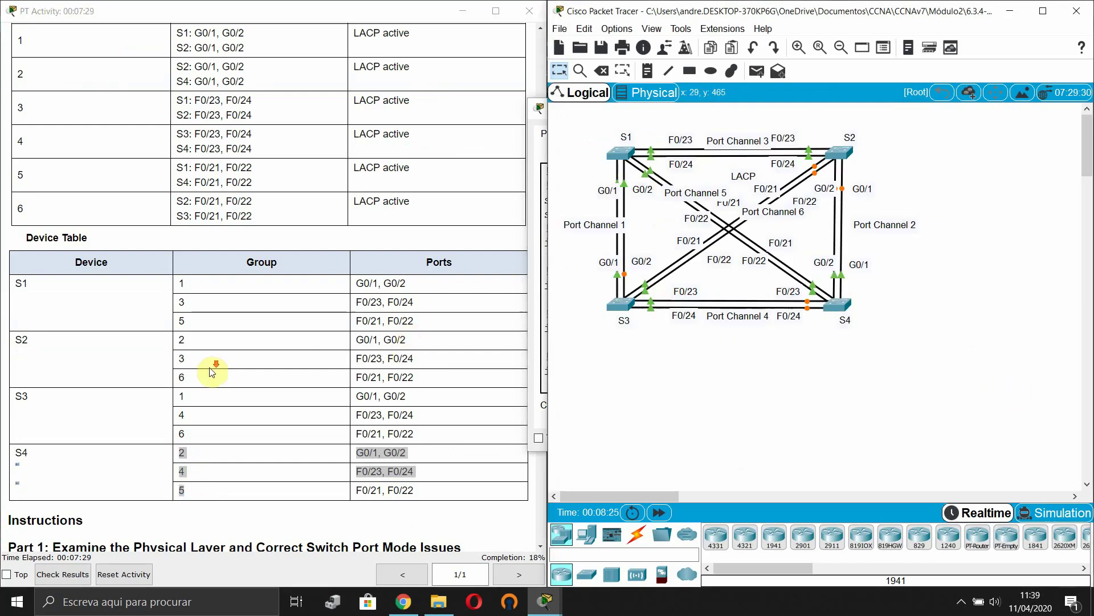
Read the Part 2 instructions on examining and correcting port channel assignments
scroll(213, 366, down, 5)
scroll(194, 422, down, 1)
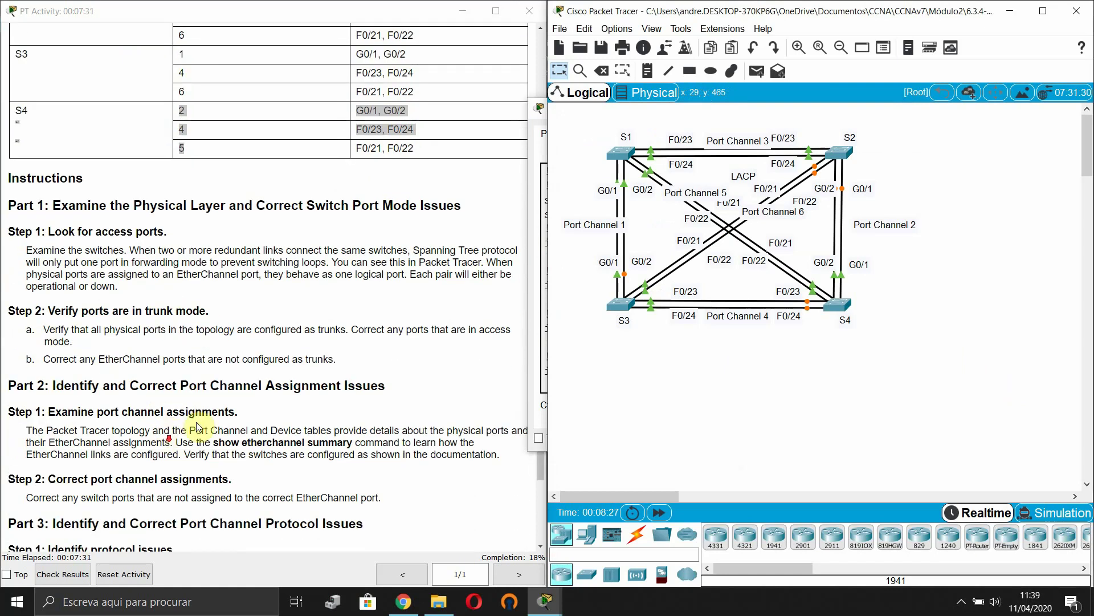
scroll(171, 419, down, 1)
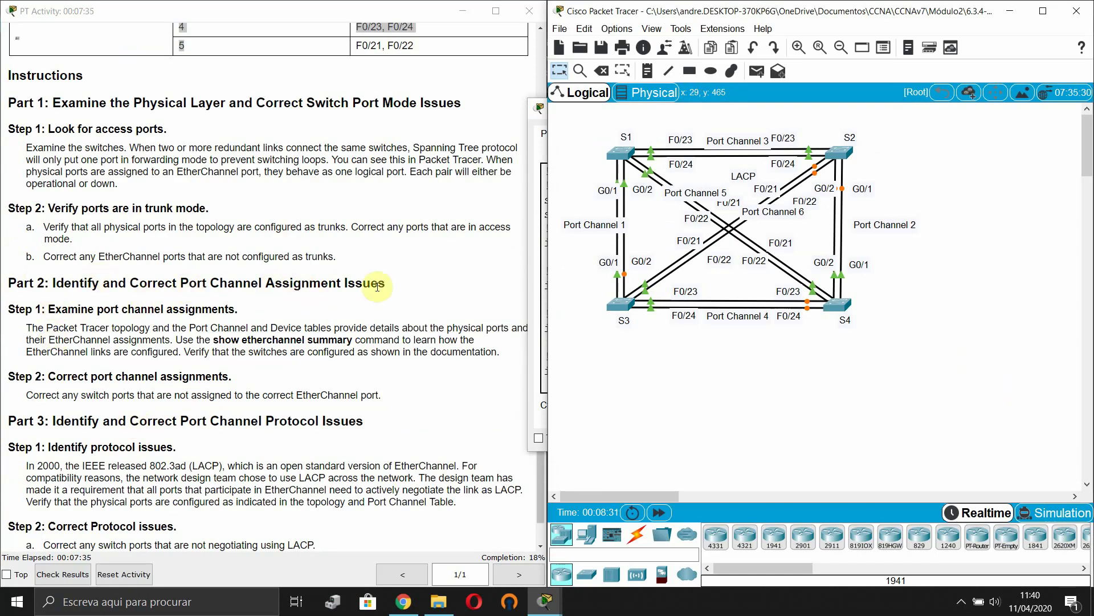
scroll(111, 310, down, 1)
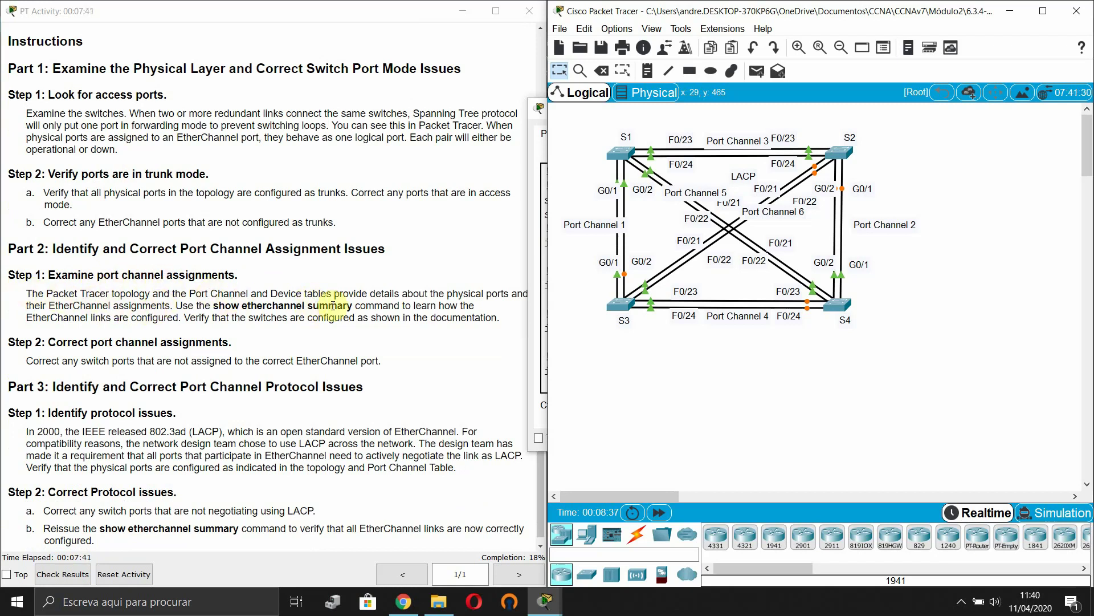
click(406, 308)
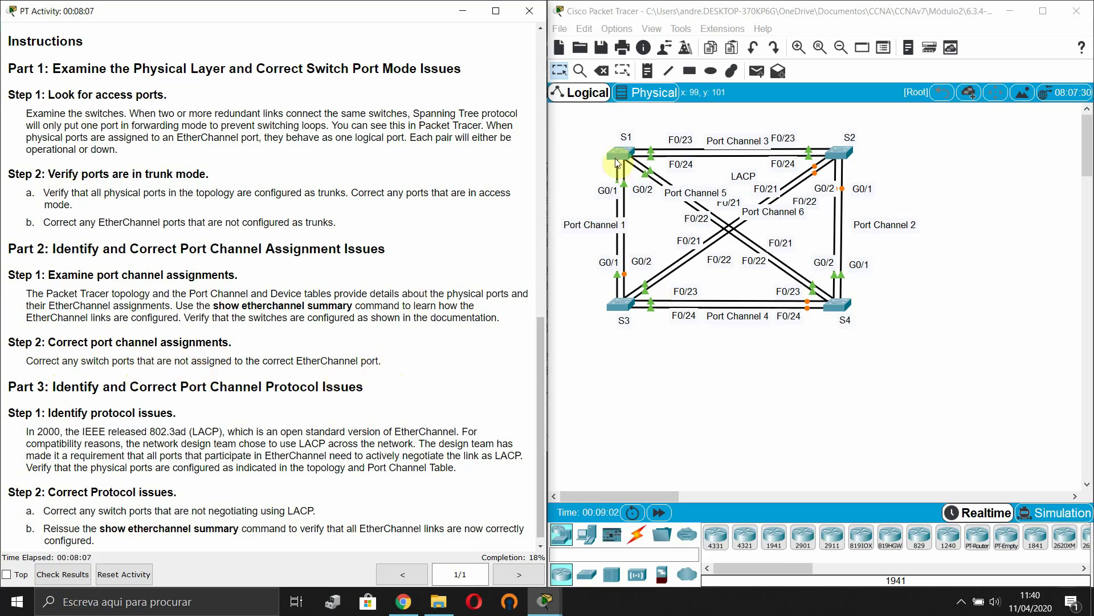
Open S1's command-line interface at the global configuration prompt and discard the unexecuted exit command
click(631, 146)
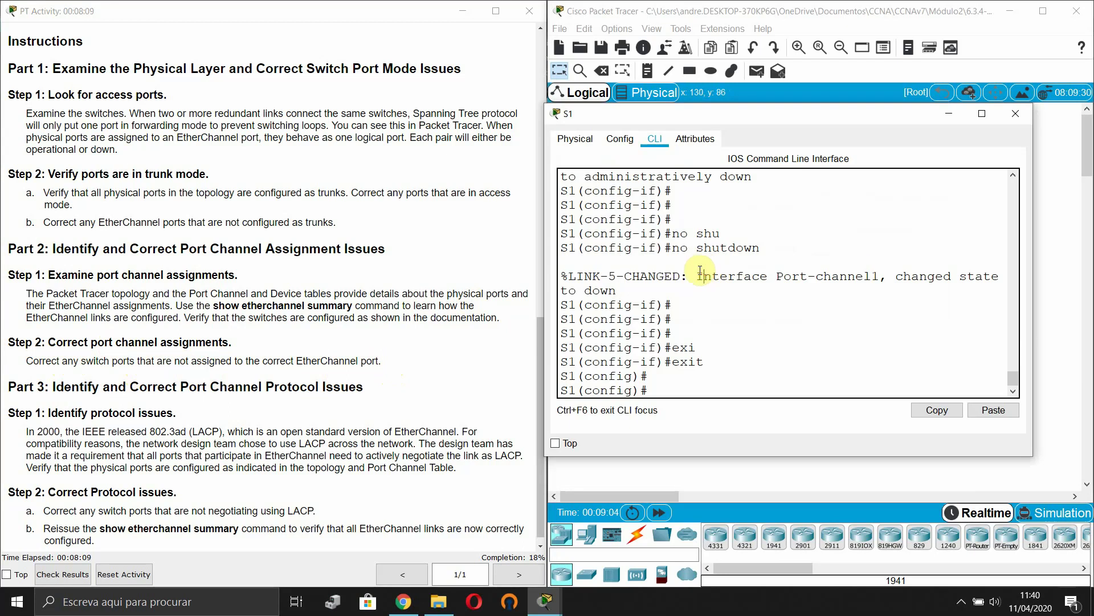
key(Return)
key(Return)
key(Return)
text(exi)
key(Tab)
key(BackSpace)
key(BackSpace)
key(BackSpace)
key(BackSpace)
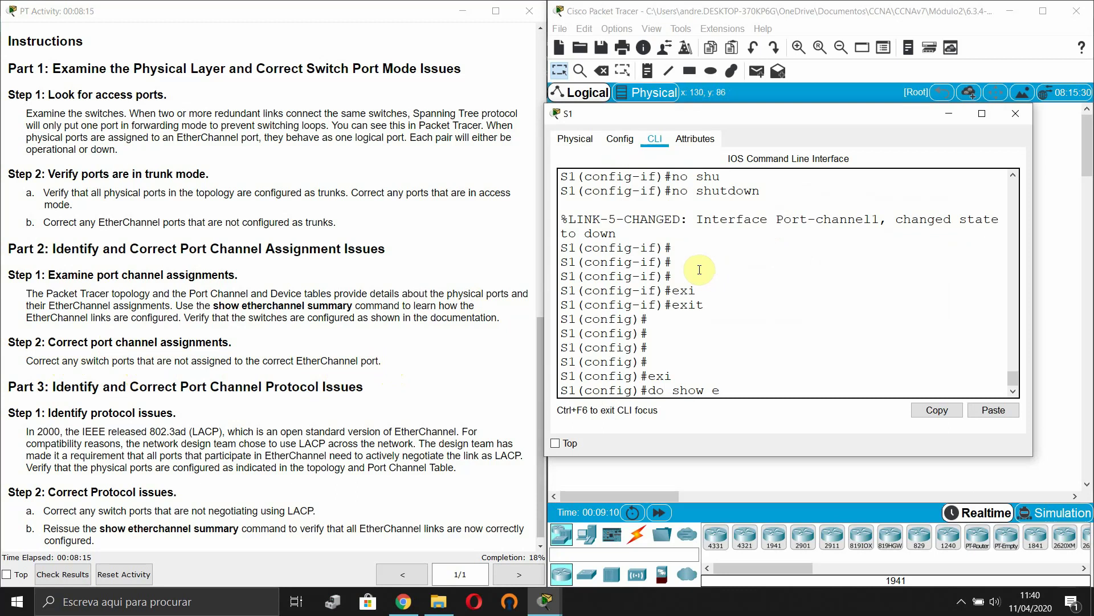
Display S1's EtherChannel summary from global configuration mode with do show etherchannel summary
text(c)
key(Tab)
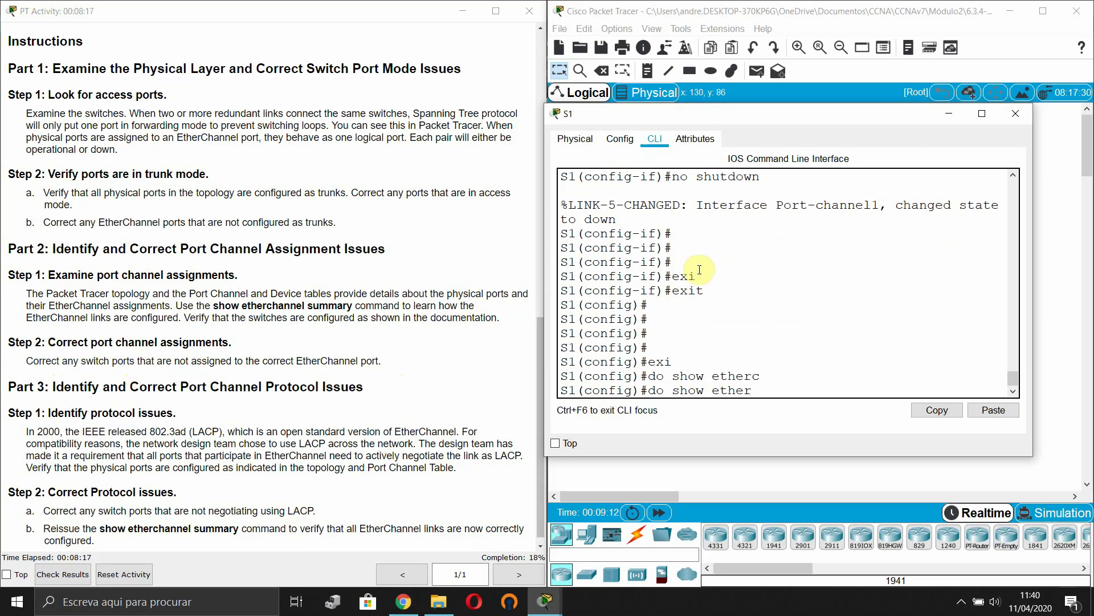
key(Tab)
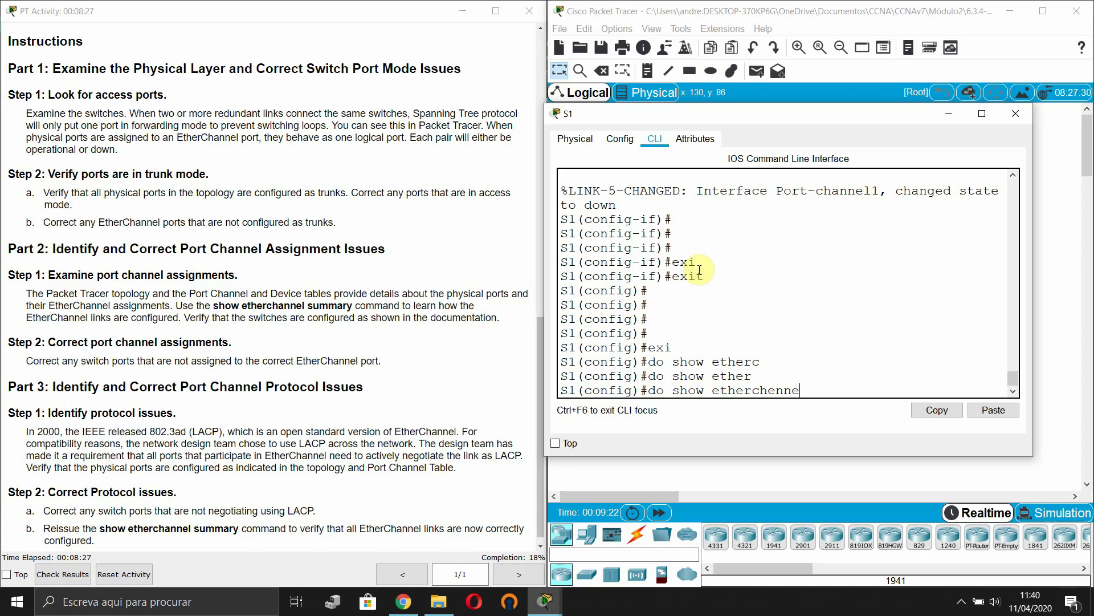
key(Return)
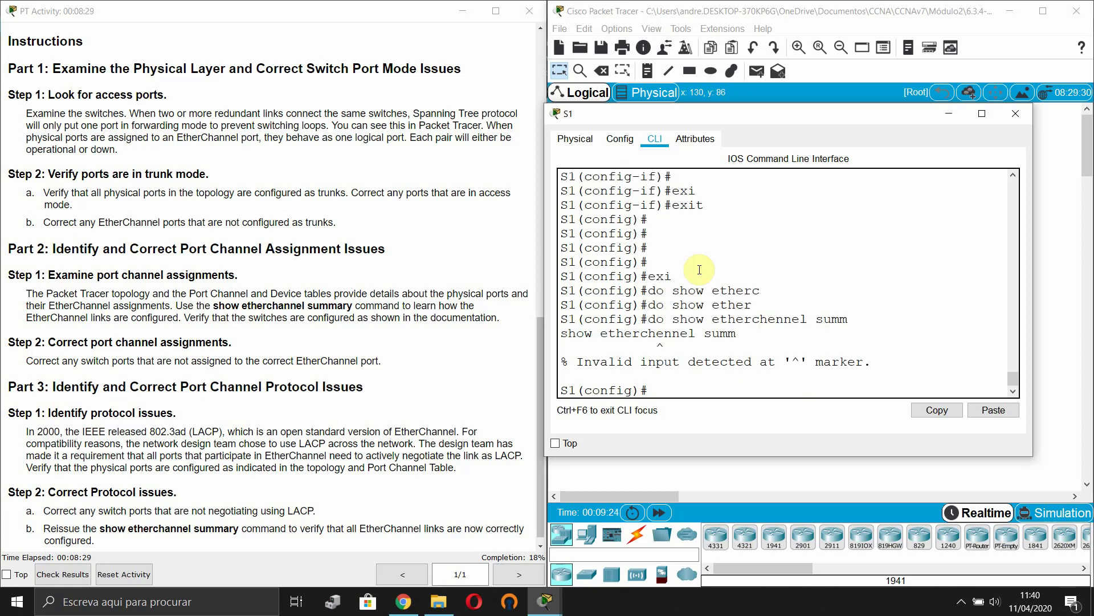
key(Up)
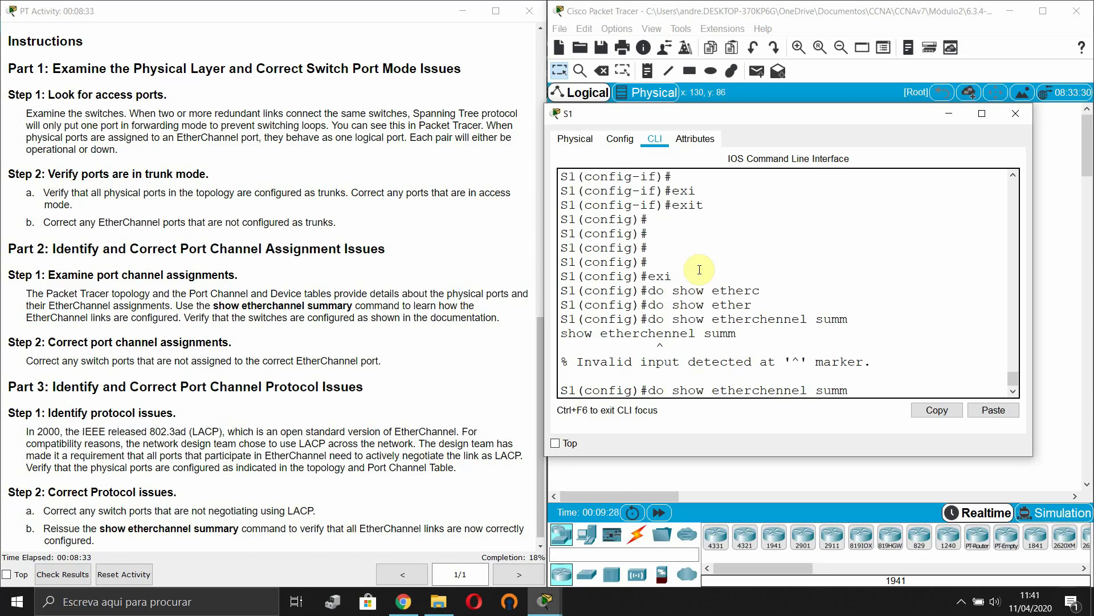
key(Return)
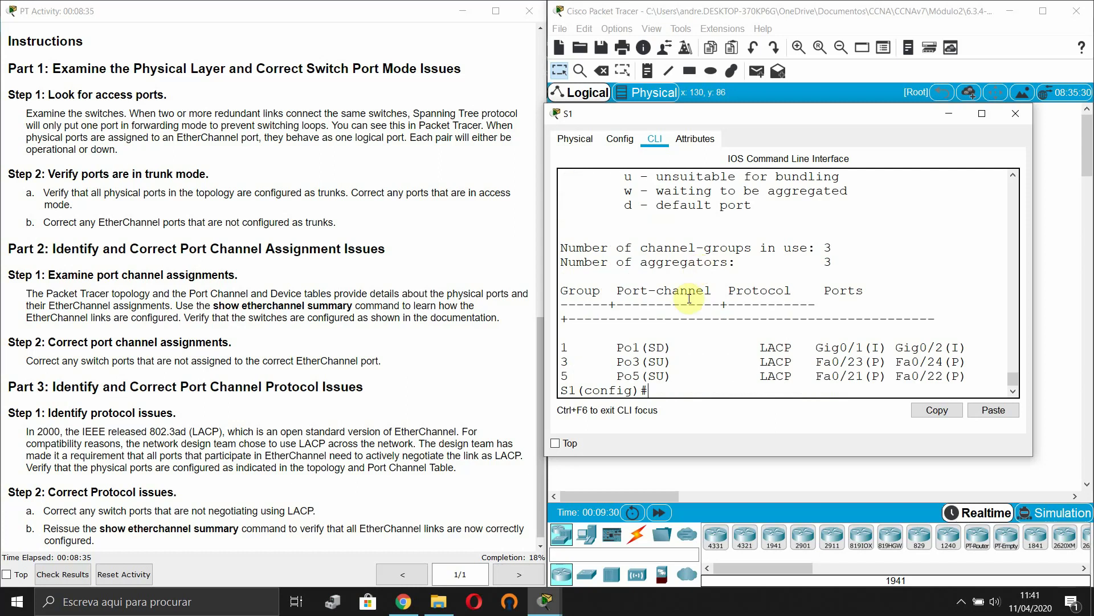
Compare the ports of groups 1, 3 and 5 in S1's EtherChannel summary with the Device Table
scroll(98, 233, up, 2)
scroll(98, 234, up, 4)
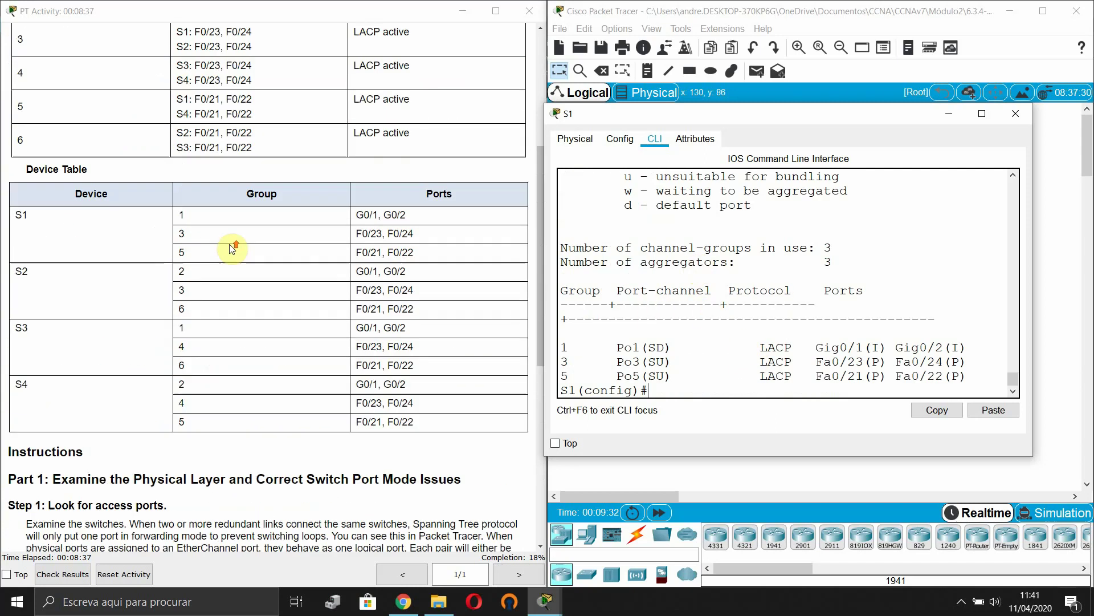
scroll(350, 325, up, 3)
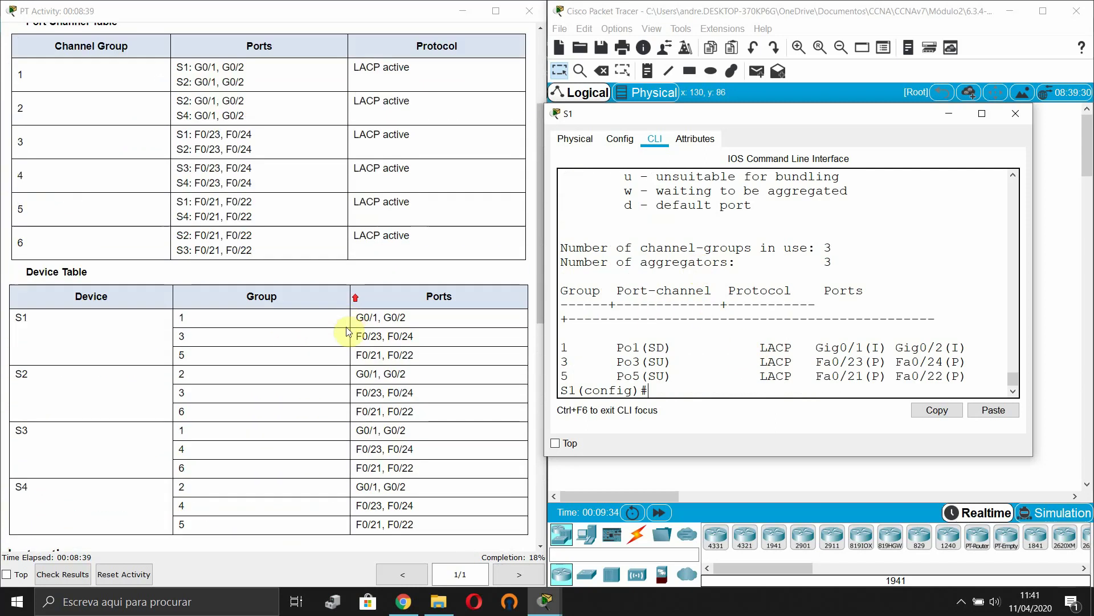
scroll(331, 348, down, 2)
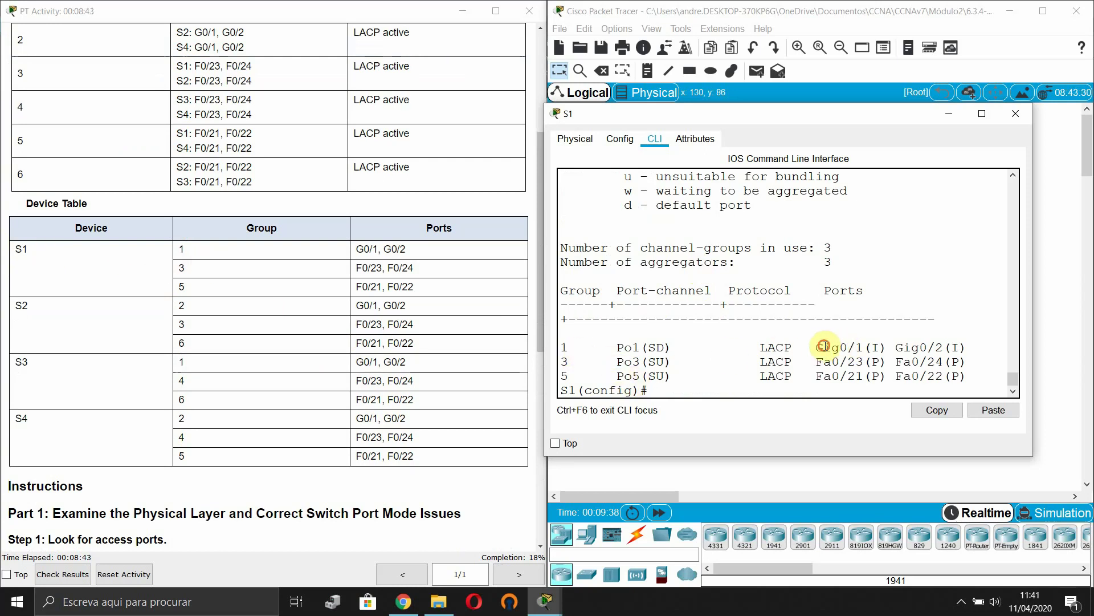
drag(825, 348, 969, 347)
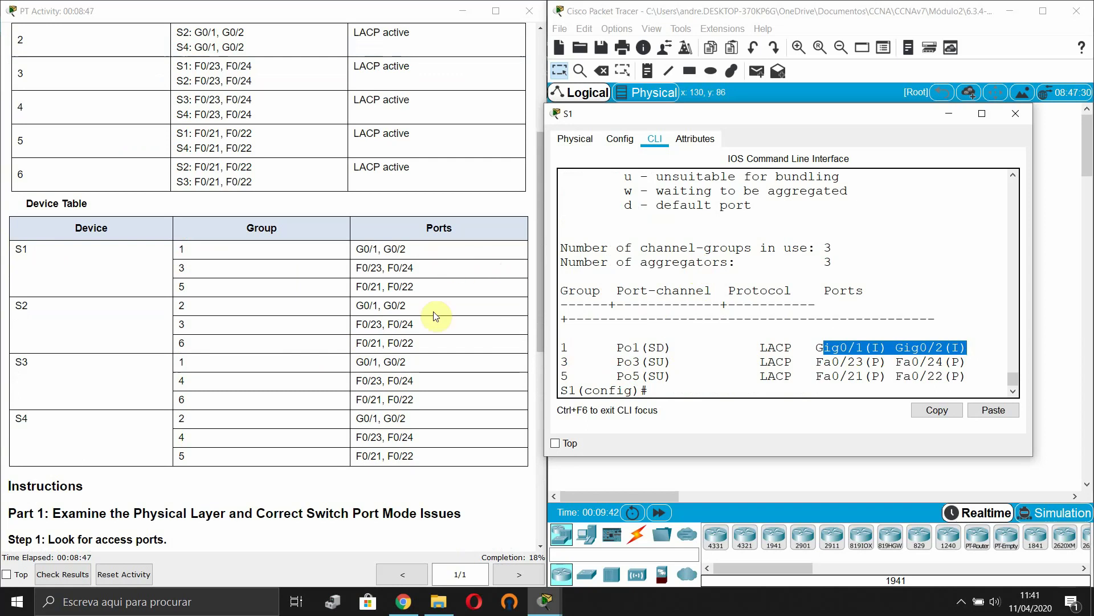
drag(624, 361, 903, 362)
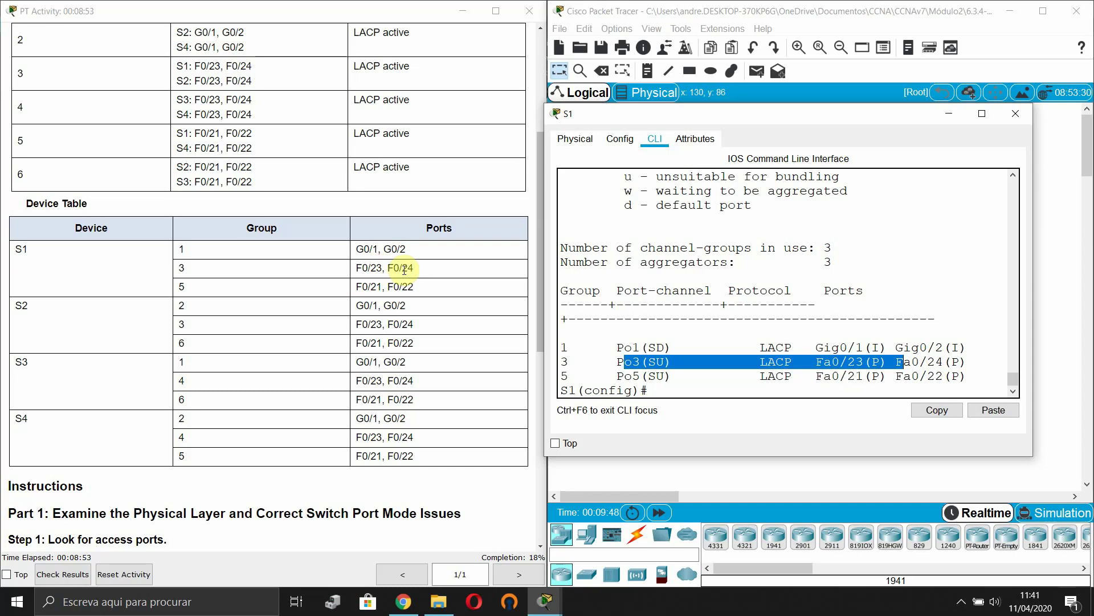
drag(371, 285, 408, 287)
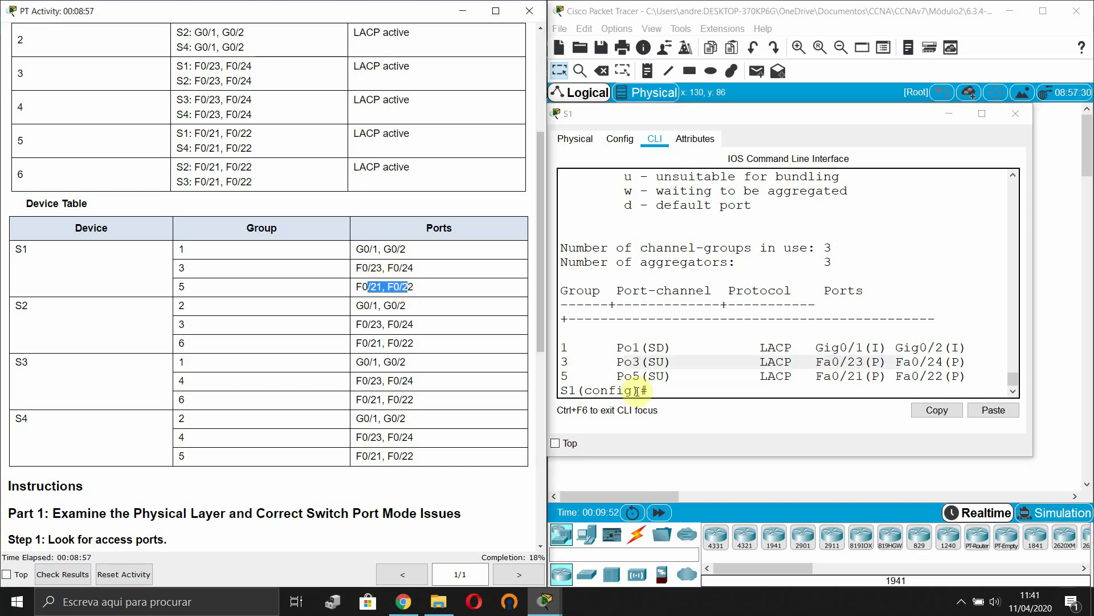
drag(840, 376, 951, 378)
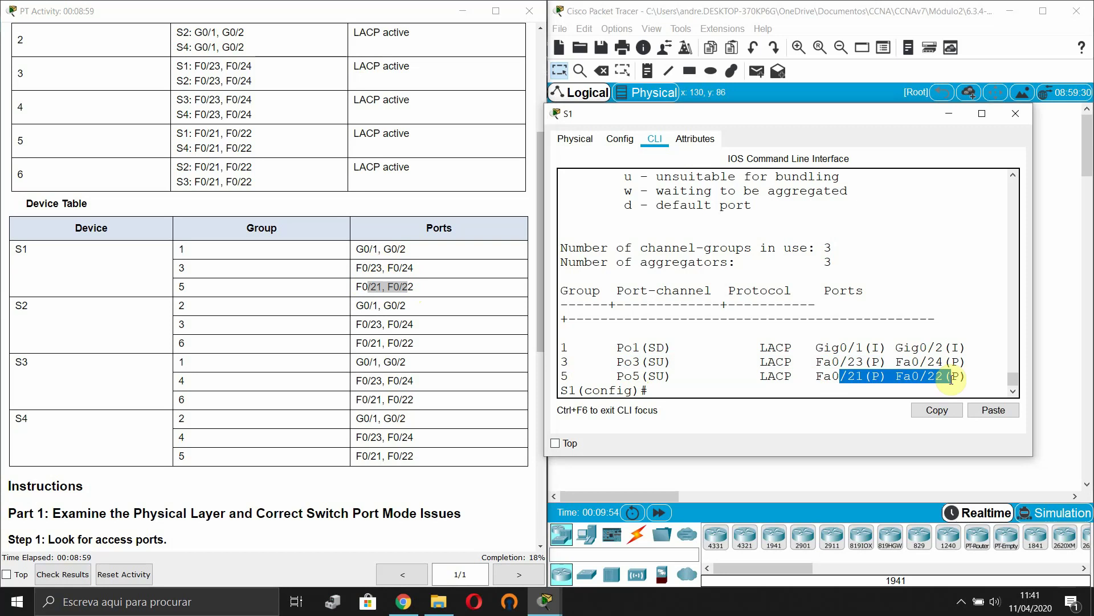
click(938, 349)
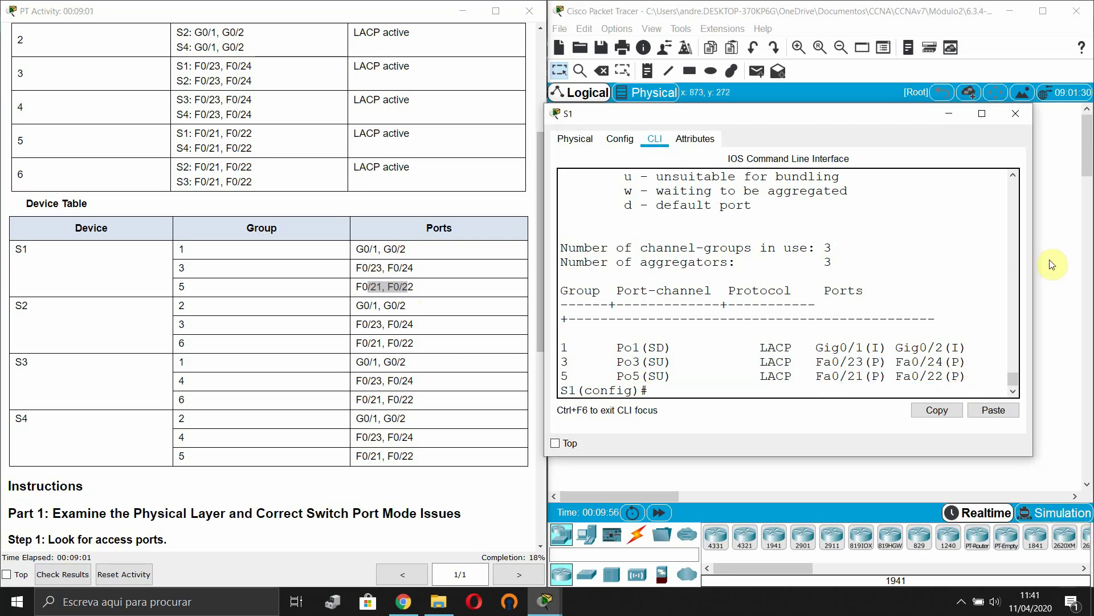
Close S1's window, open S2's command-line interface and exit global configuration mode to privileged EXEC mode
click(1016, 113)
click(843, 152)
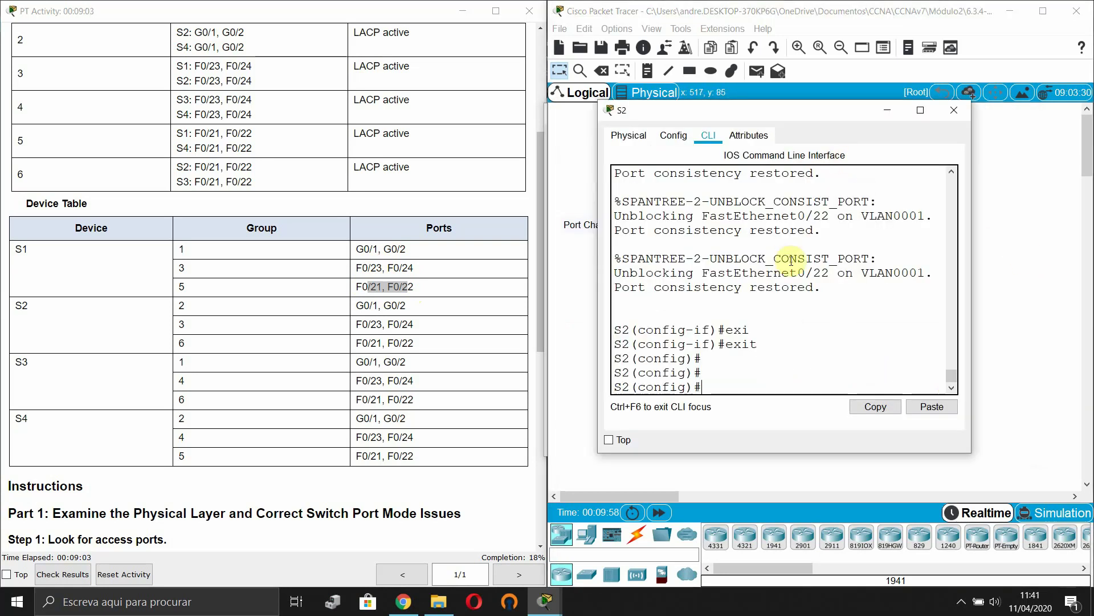
key(Tab)
key(Return)
key(Return)
Display S2's EtherChannel assignments with show etherchannel summary
text(show ethe)
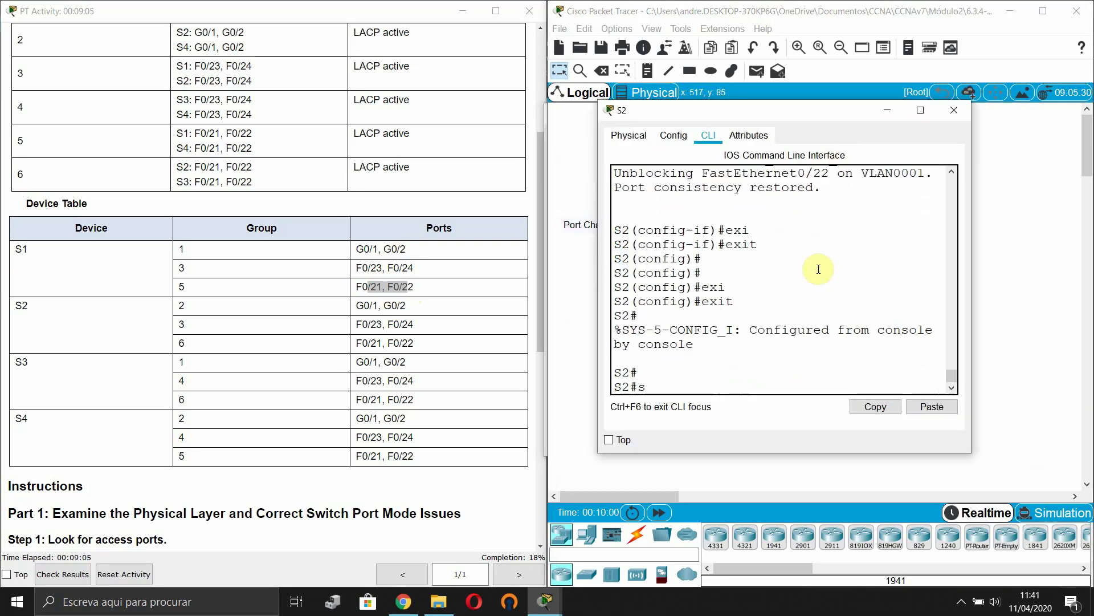
key(Tab)
text(r)
key(Tab)
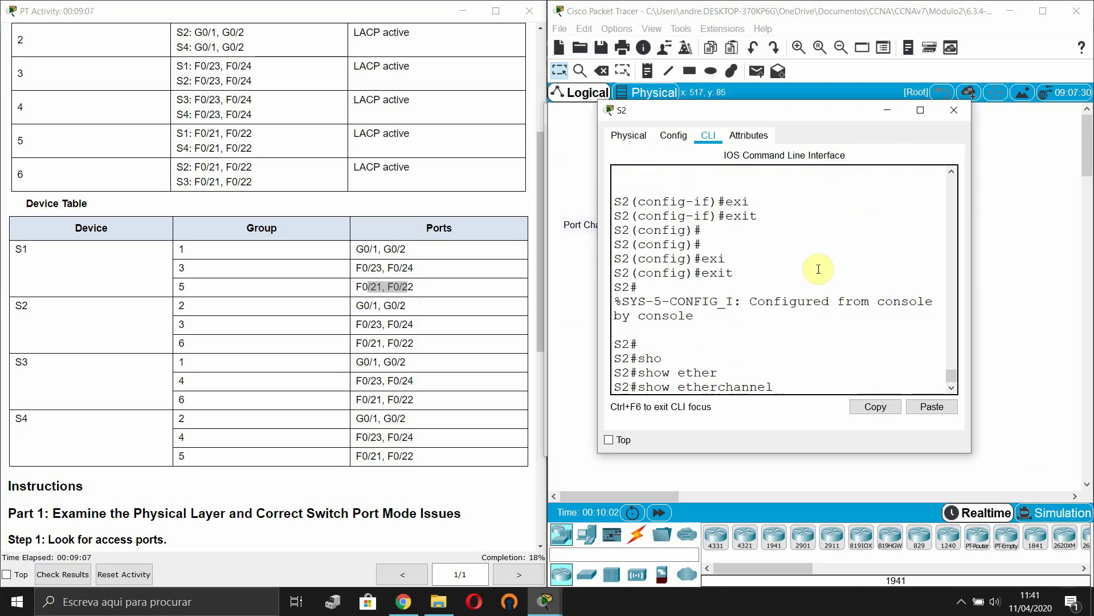
text(su)
key(Tab)
key(Return)
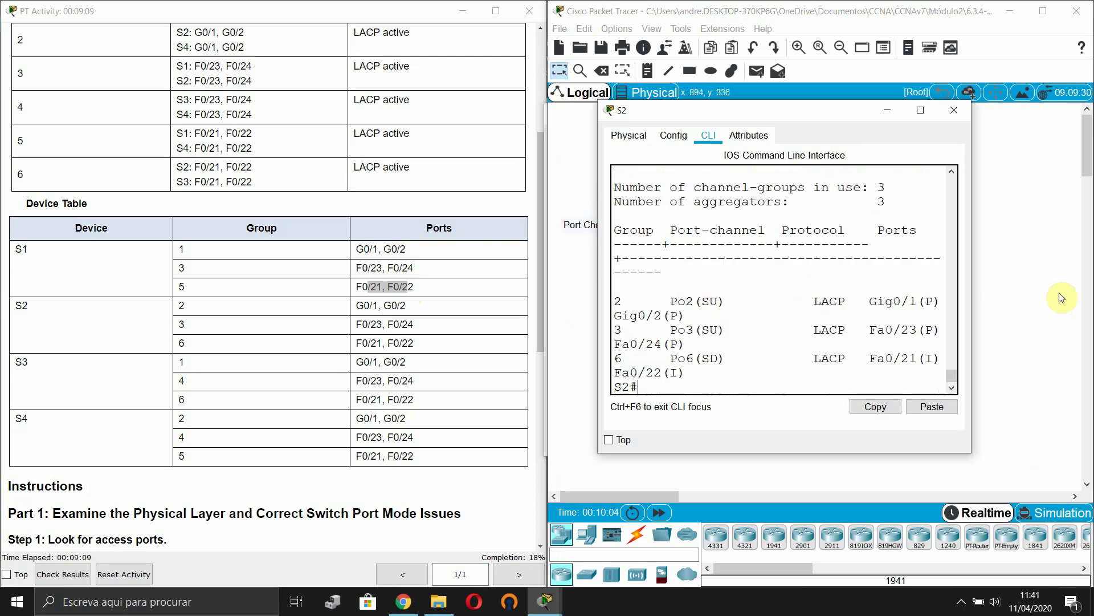
Widen S2's window and compare the ports of groups 2, 3 and 6 in its EtherChannel summary with the Device Table
drag(972, 295, 1076, 292)
drag(599, 345, 525, 360)
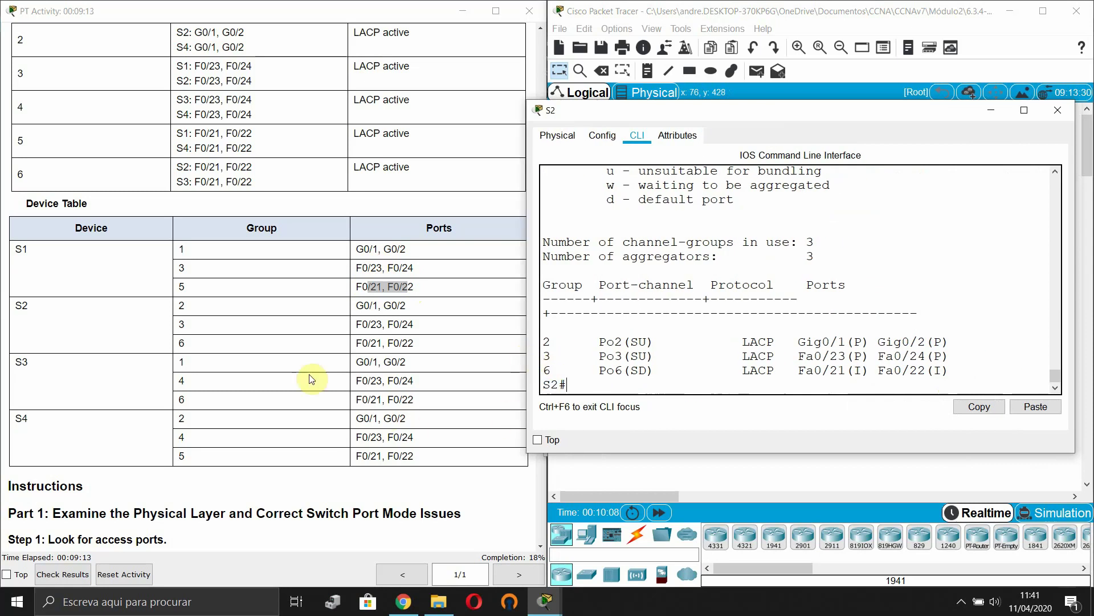
click(363, 302)
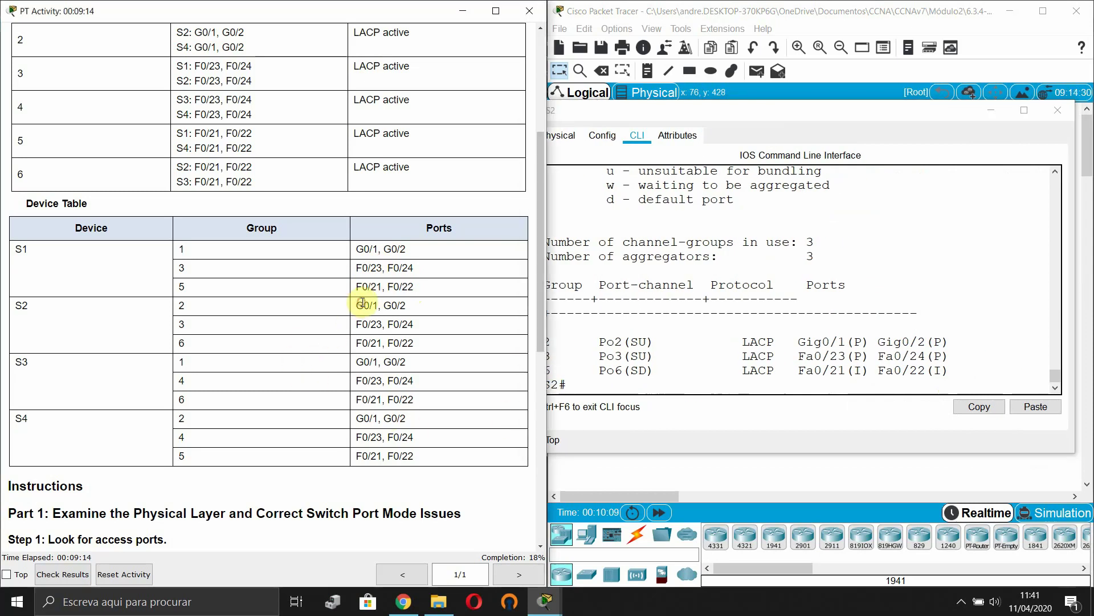
click(600, 342)
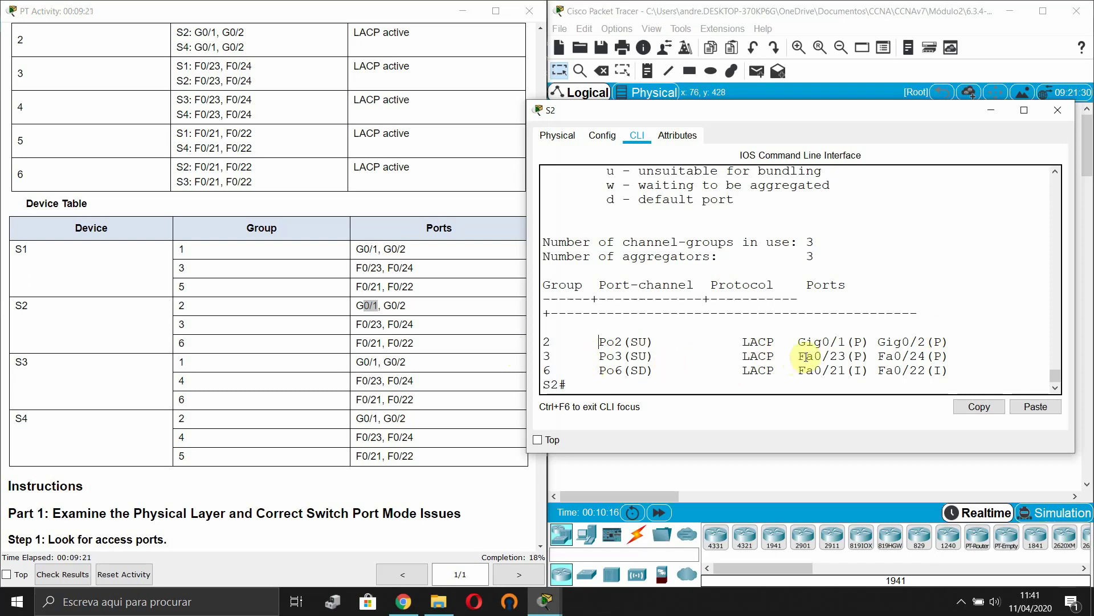
drag(815, 357, 941, 359)
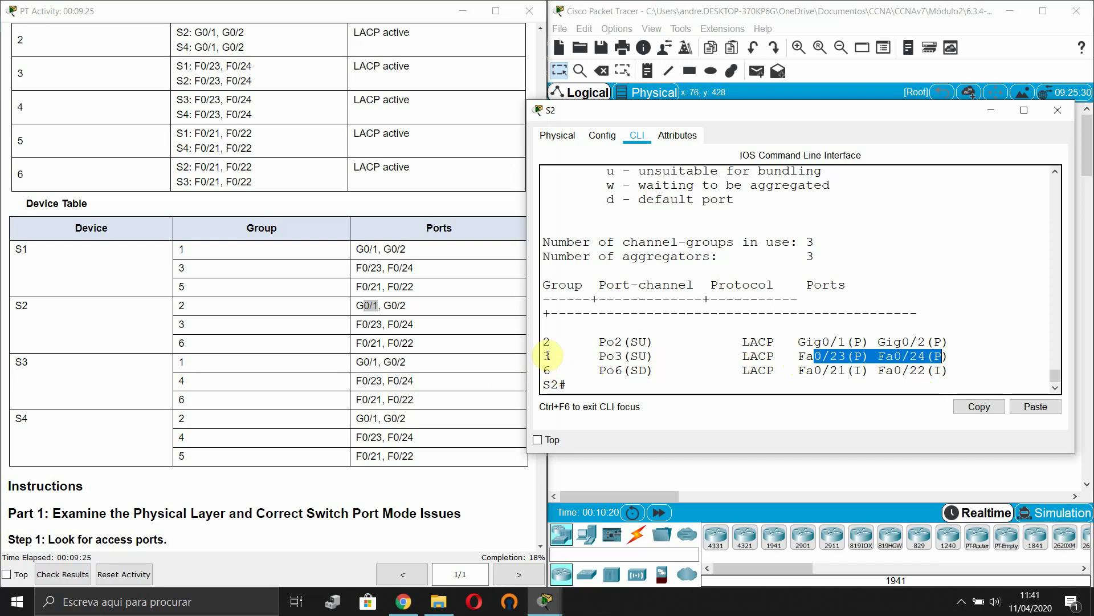
drag(798, 371, 930, 372)
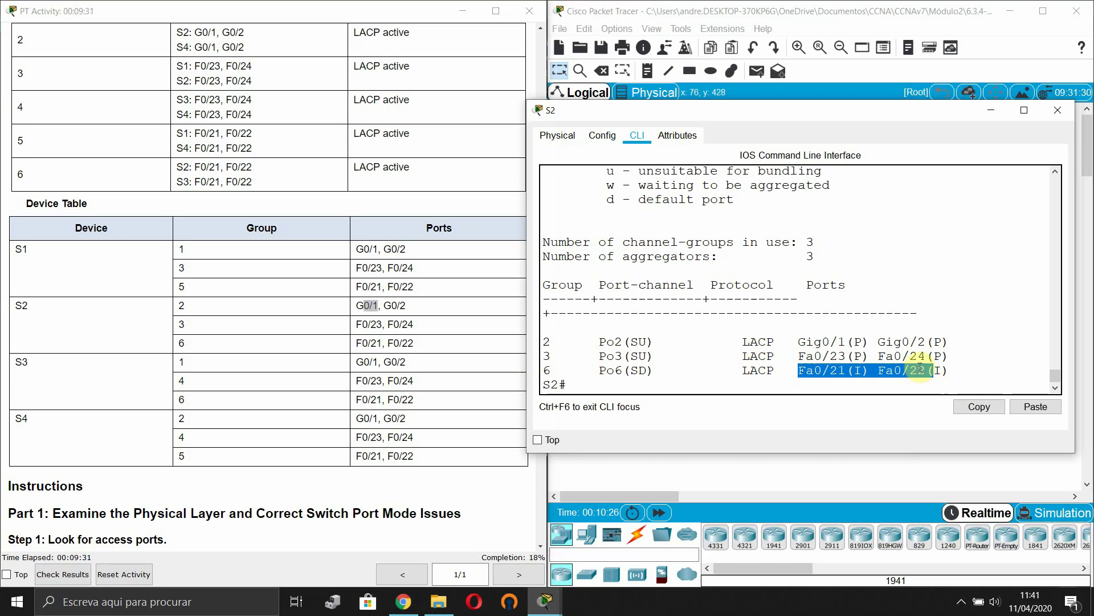
Open S3's command-line interface and quit the paged configuration listing to return to the privileged EXEC prompt
click(904, 460)
click(624, 302)
click(773, 328)
key(q)
key(Return)
key(Return)
Display S3's EtherChannel assignments with show etherchannel summary
text(sho)
key(Tab)
text(et)
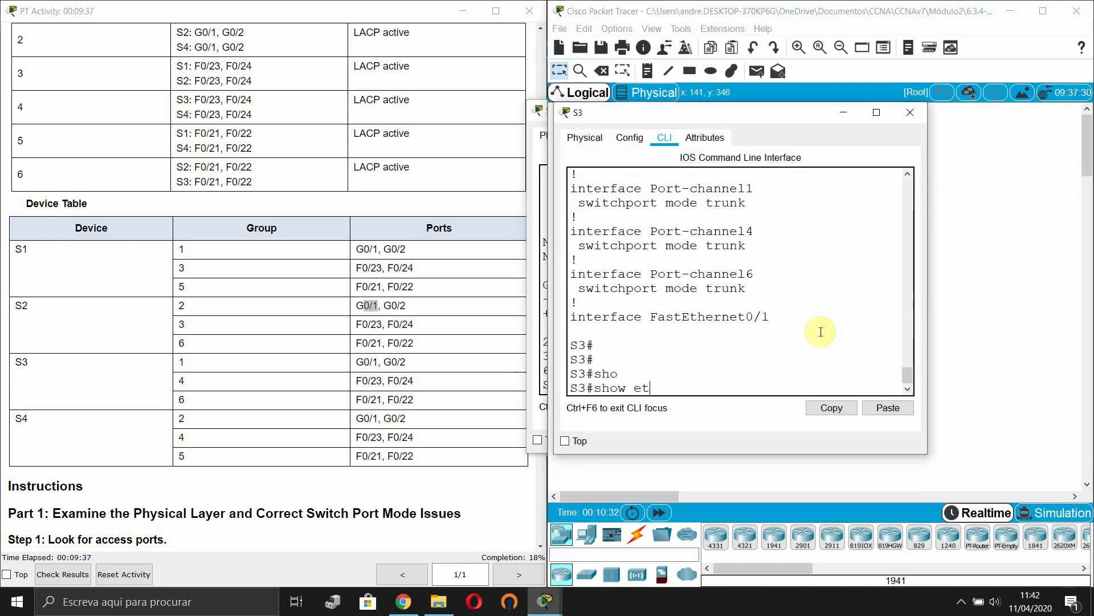
text(her)
key(Tab)
text(su)
key(Tab)
key(Return)
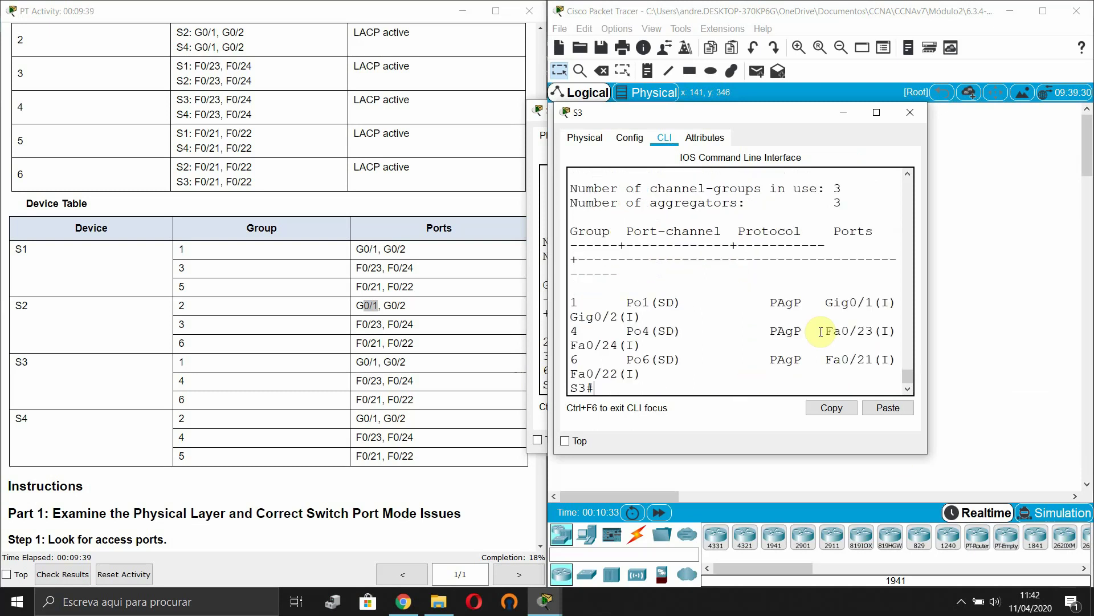
Widen S3's window and examine the protocol and ports of groups 1, 4 and 6 against the Device Table
drag(931, 264, 1070, 265)
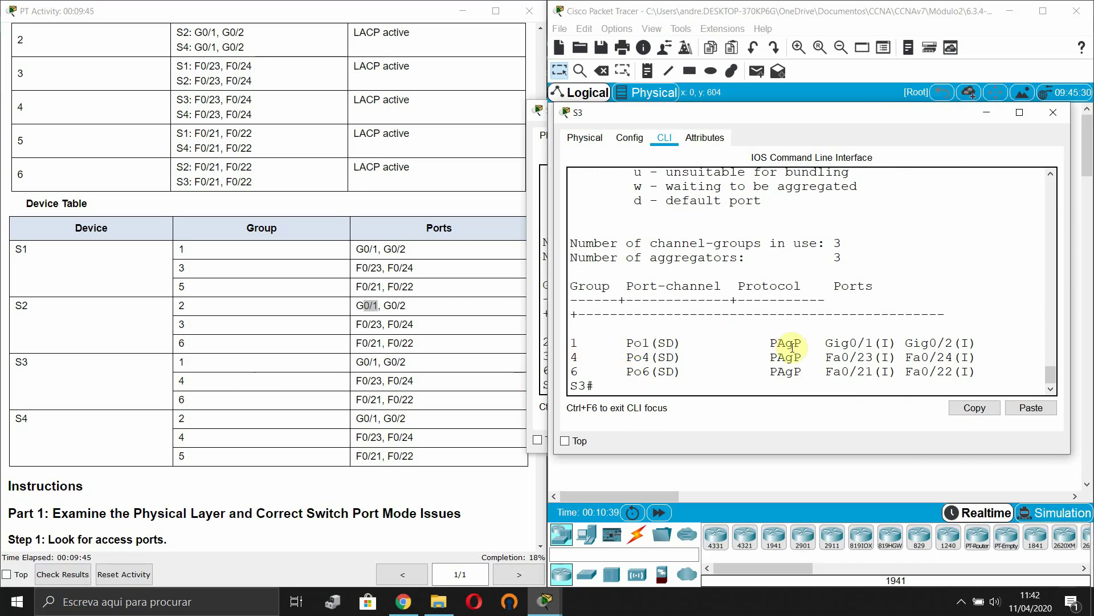
drag(835, 343, 971, 343)
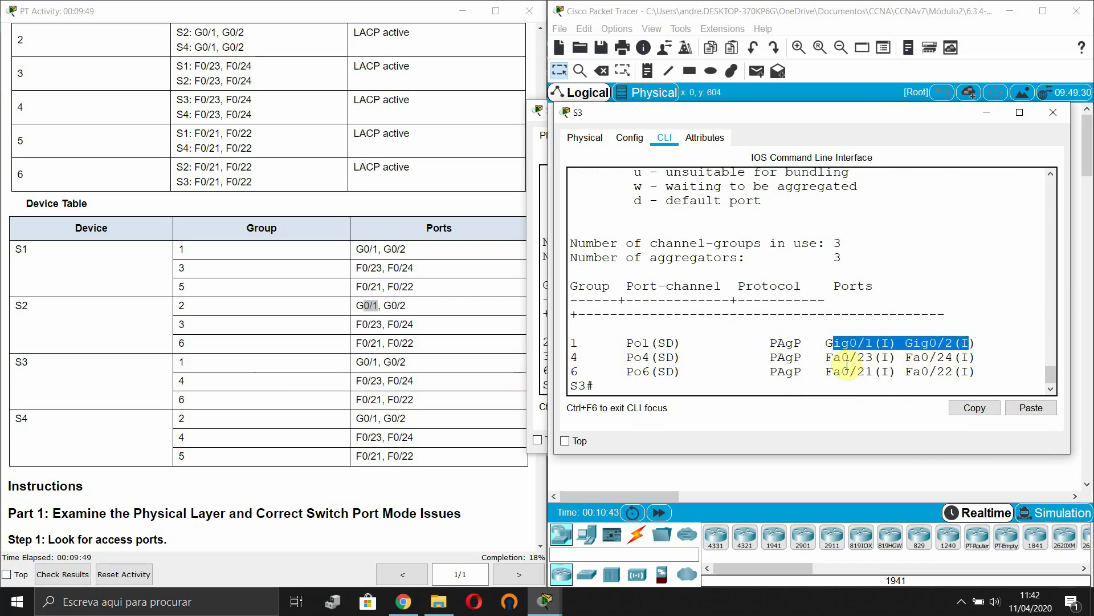
drag(819, 357, 969, 358)
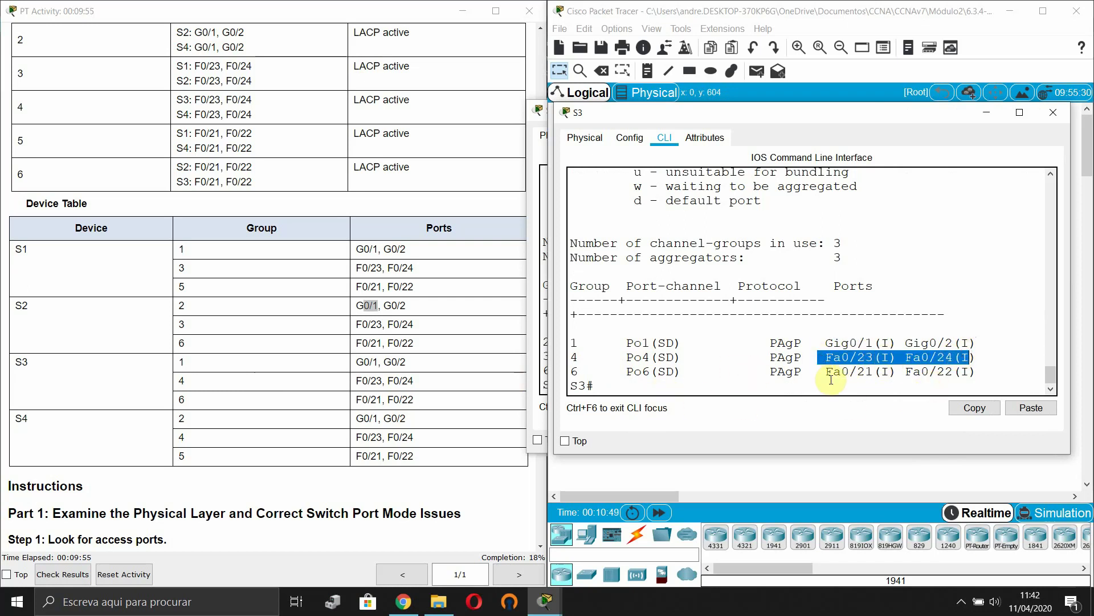
drag(828, 374, 979, 373)
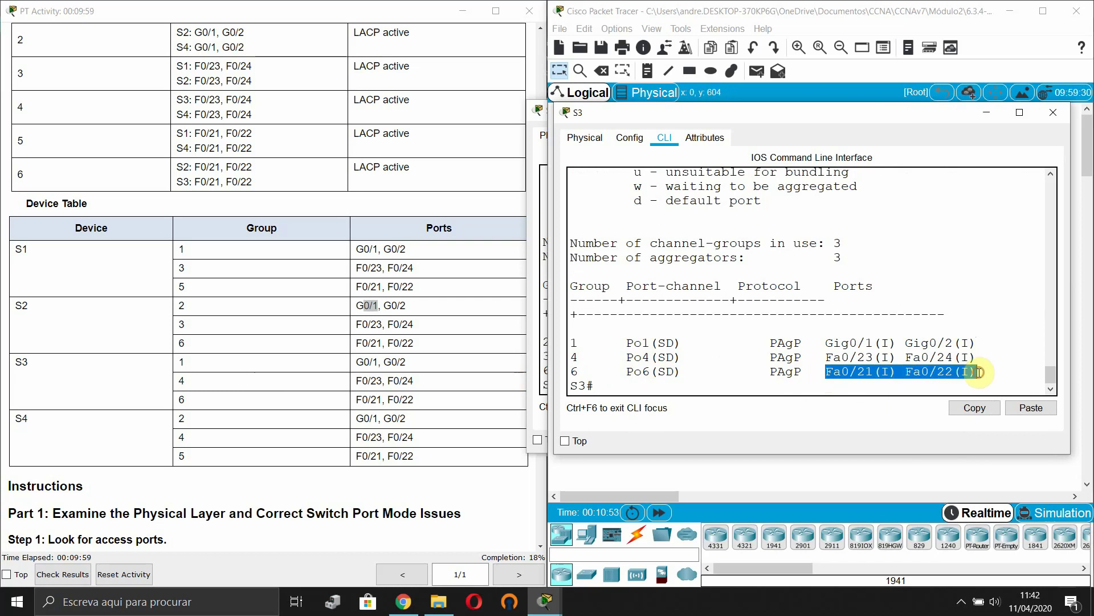
click(961, 406)
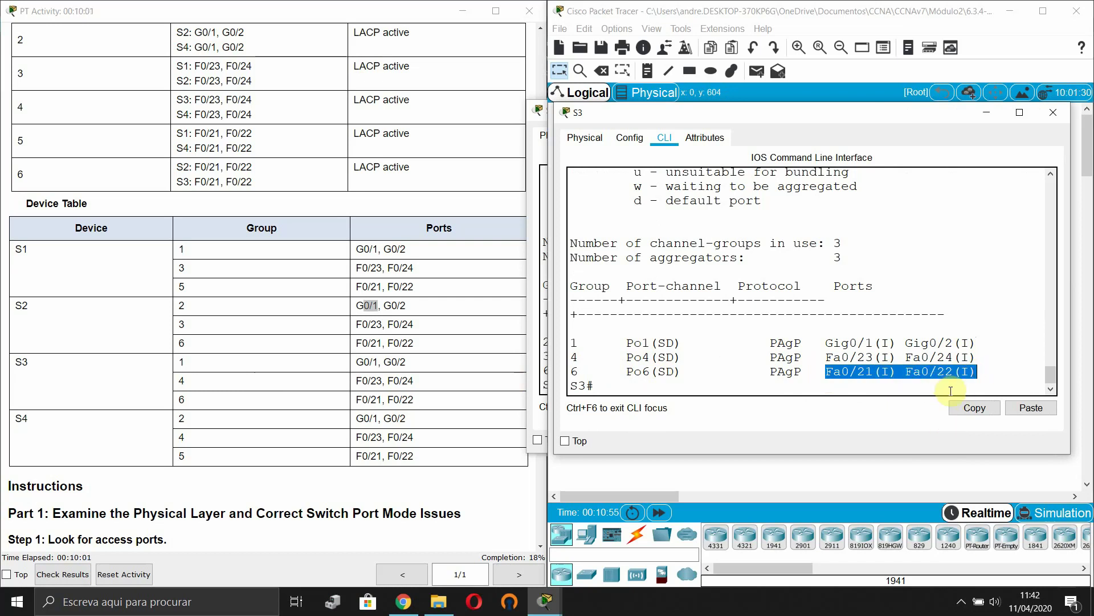
click(837, 331)
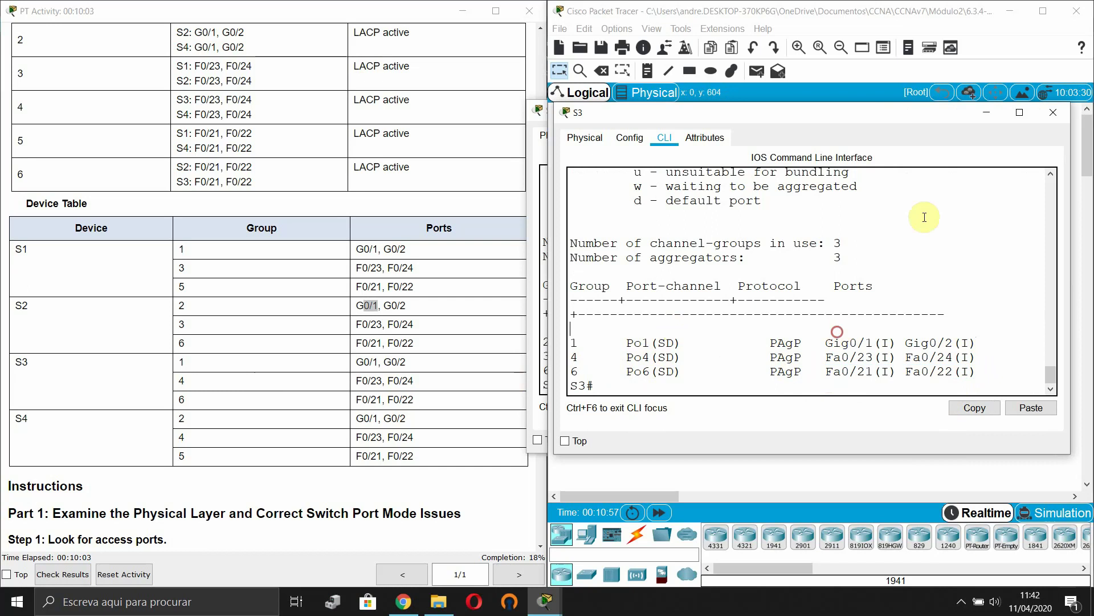
Minimize S3's window, open and widen S4's command-line interface, and abort its paged configuration listing
click(987, 113)
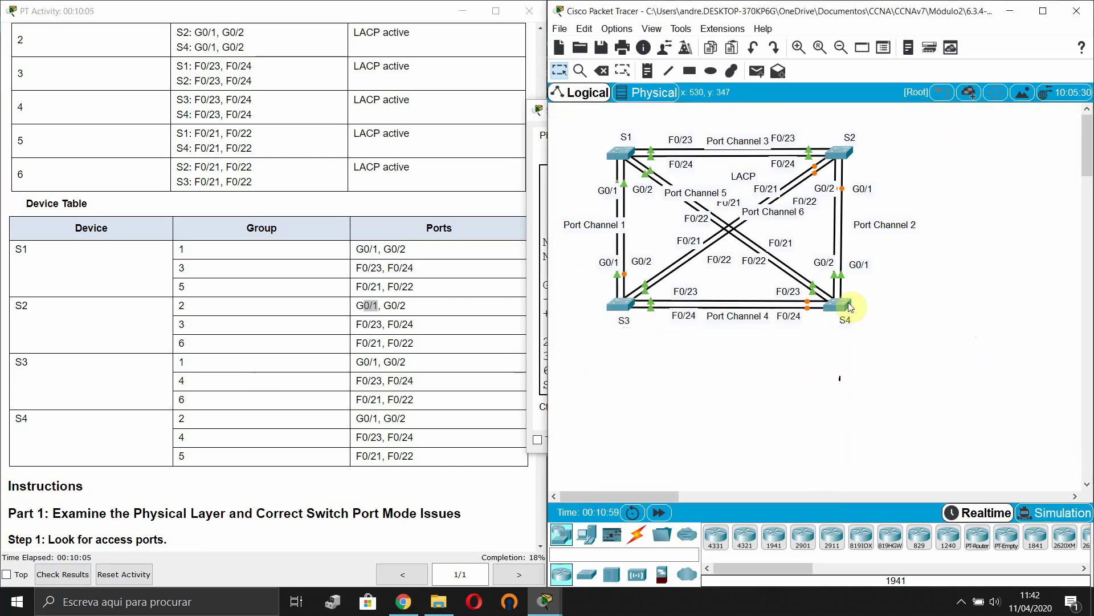
click(849, 307)
drag(838, 344, 849, 327)
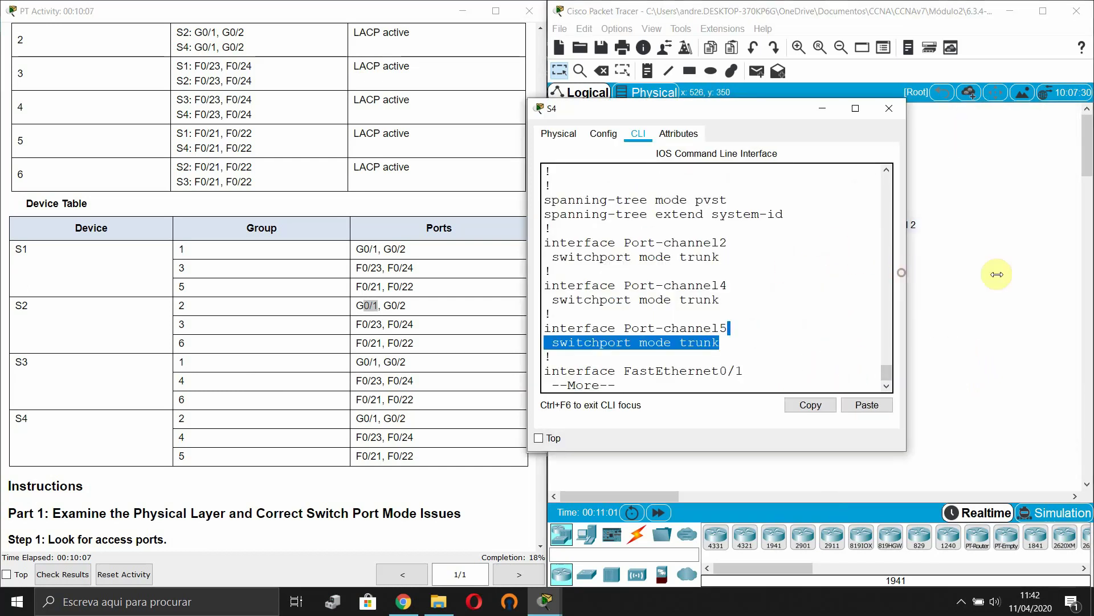
drag(997, 274, 1071, 282)
key(ctrl+c)
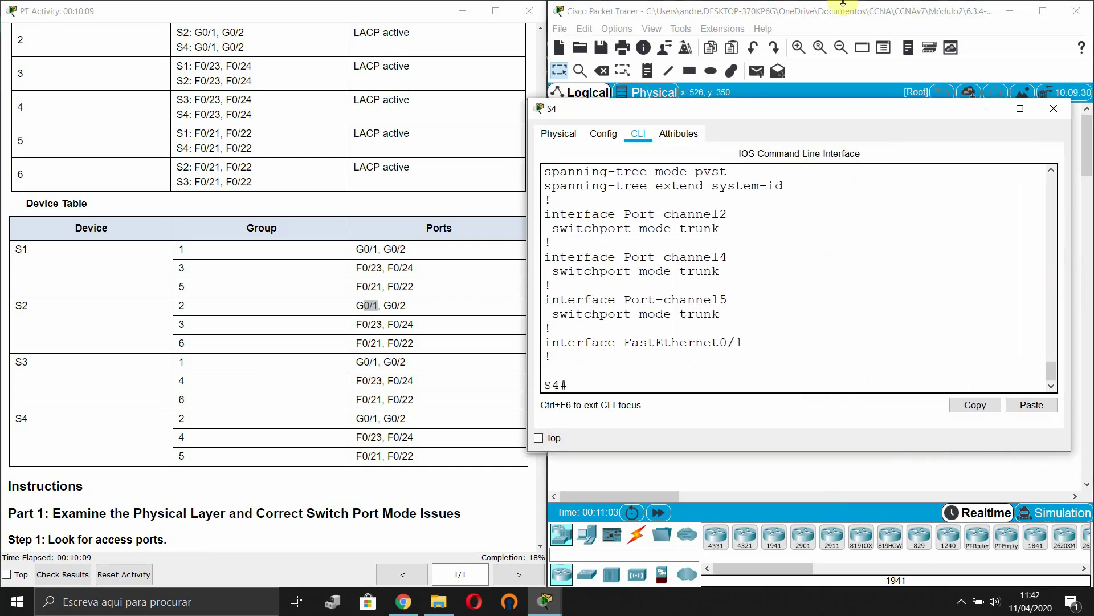
Display S4's EtherChannel assignments with show etherchannel summary
text(sho)
key(Tab)
text(ether)
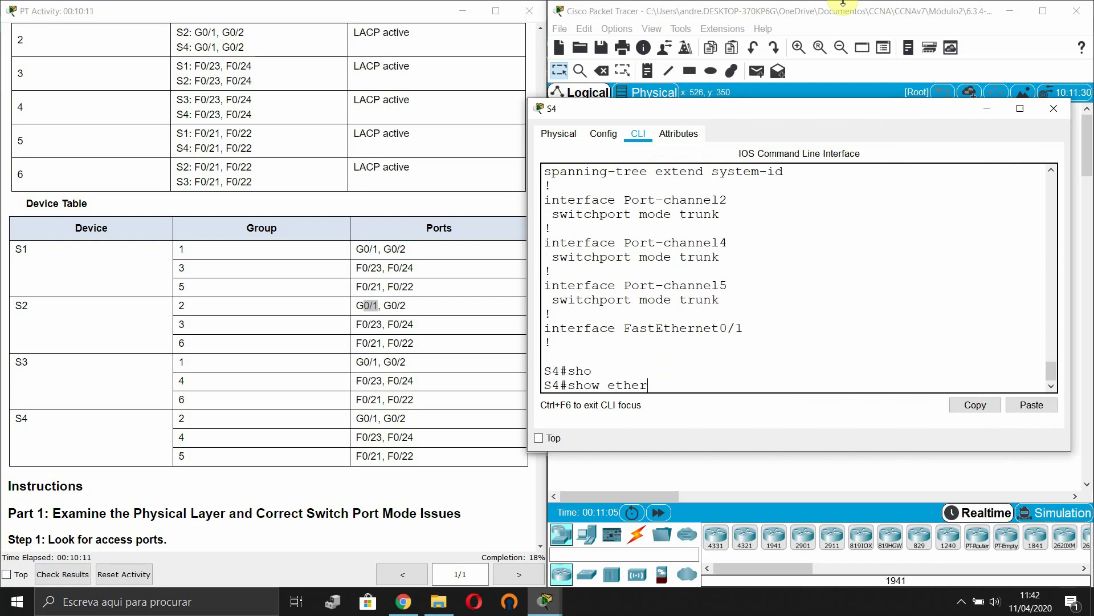
key(Tab)
text(s)
key(Return)
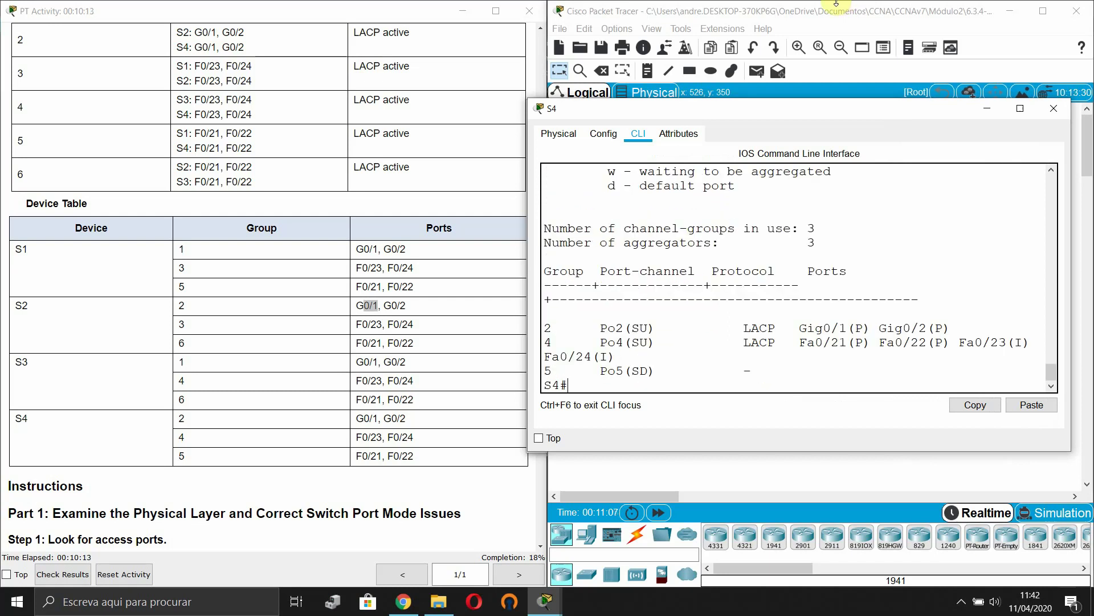
Widen S4's window and compare the ports of groups 2, 4 and 5 in its EtherChannel summary with the Device Table
drag(1071, 285, 1082, 286)
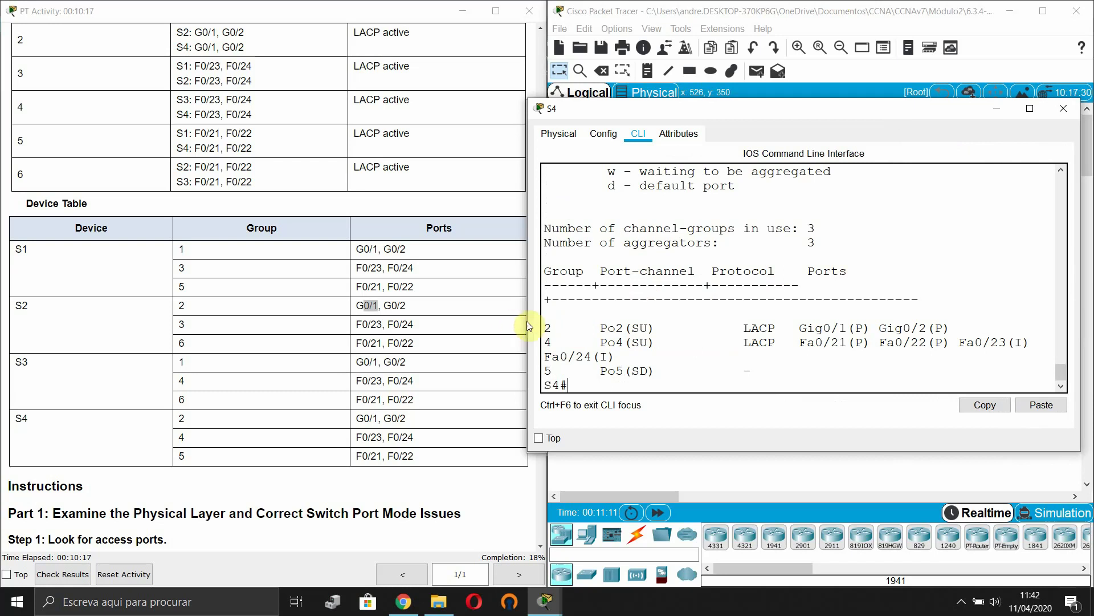
drag(531, 320, 445, 336)
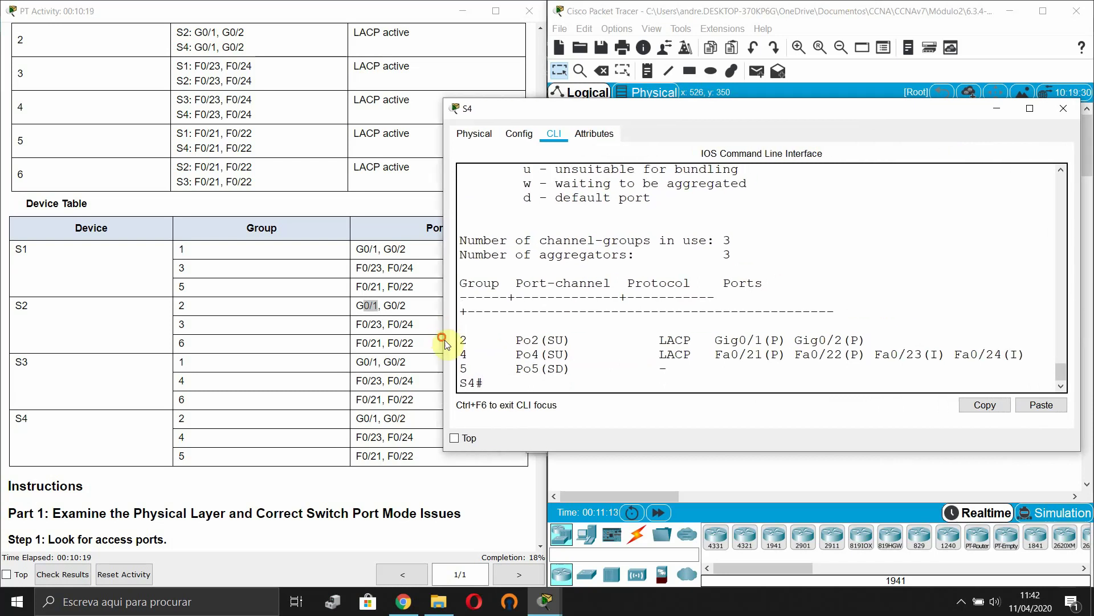
click(183, 420)
click(640, 383)
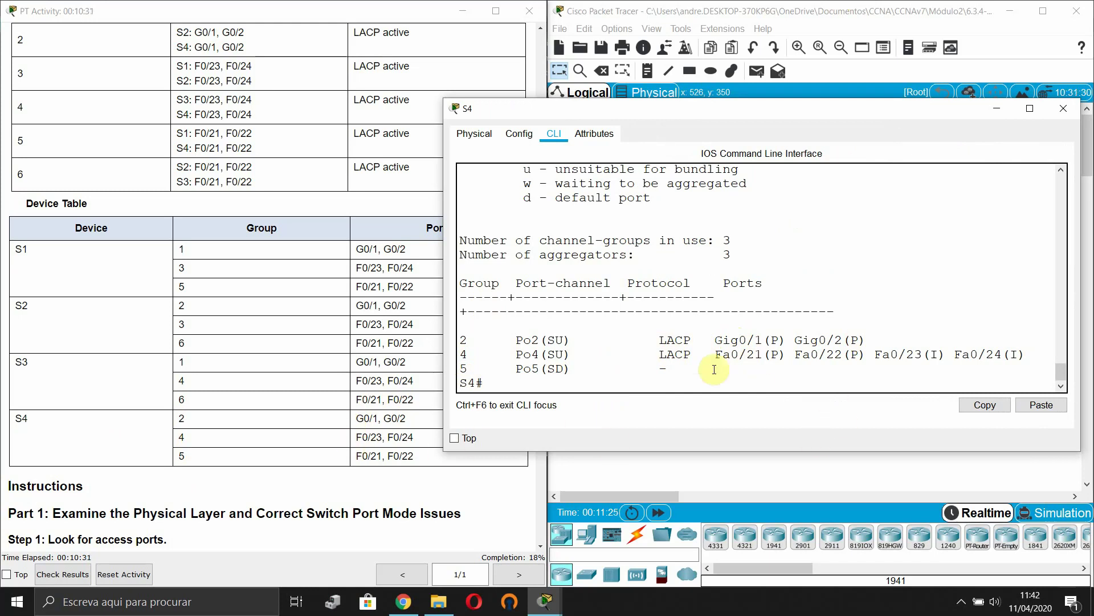
drag(883, 355, 1018, 354)
drag(716, 355, 859, 354)
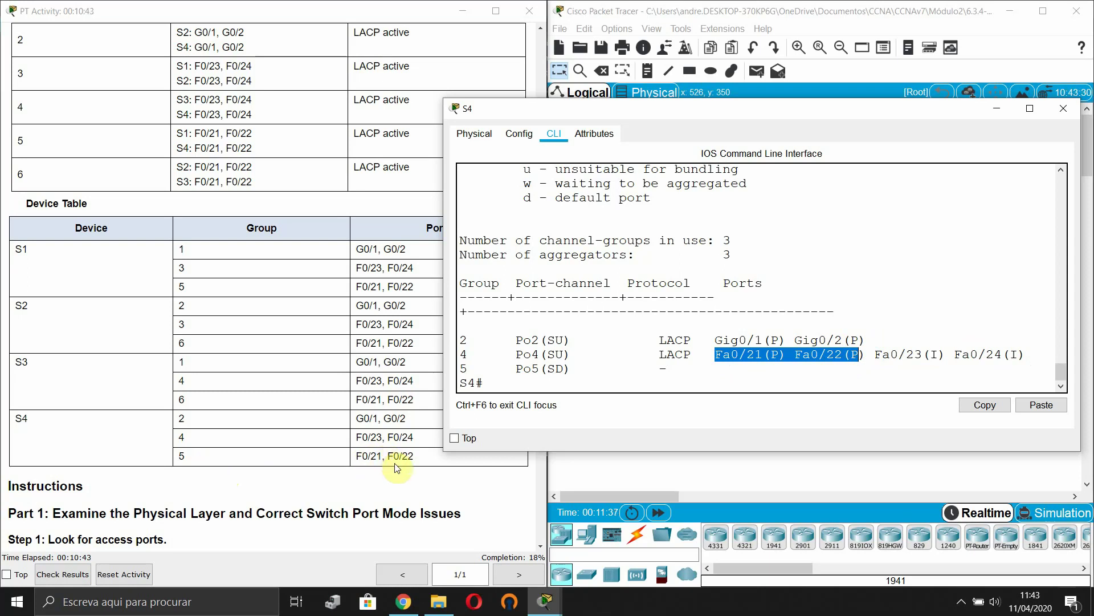
click(702, 374)
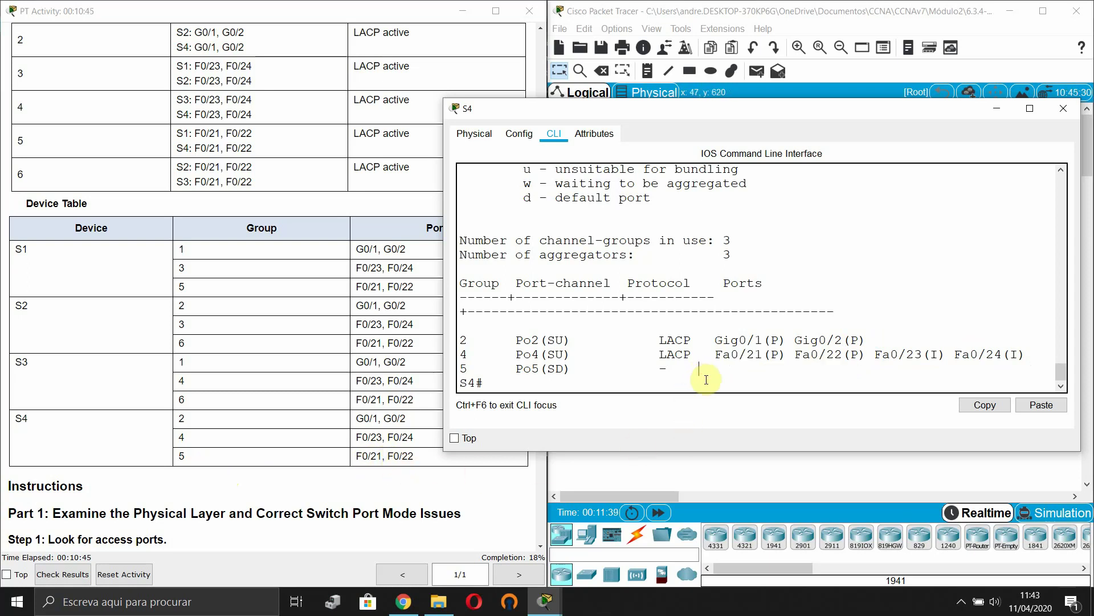
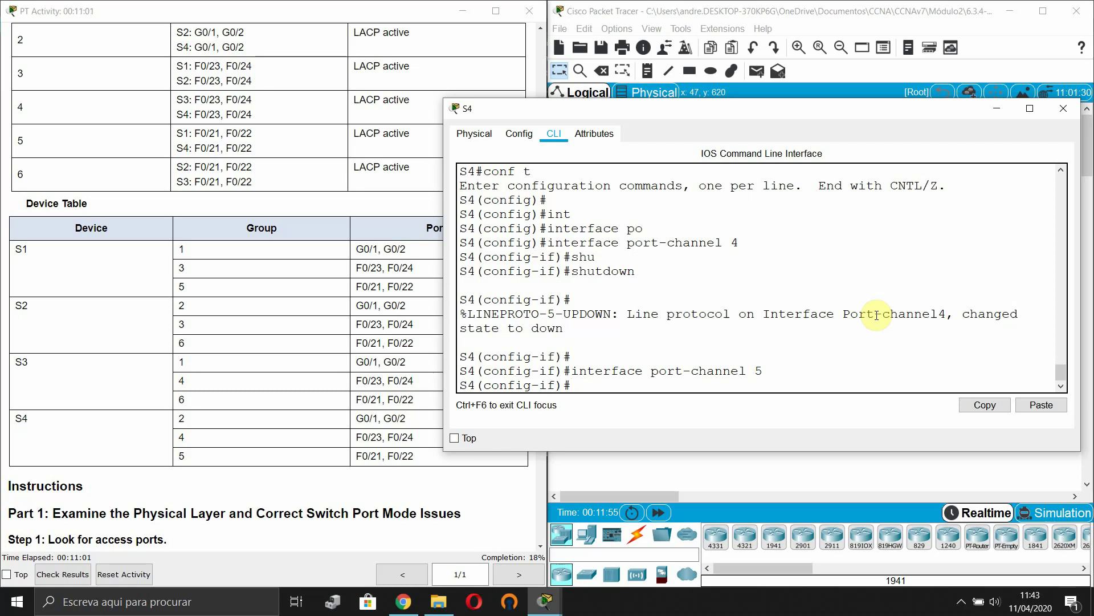
Shut down interface port-channel 5 on S4 and recheck the port assignments in the earlier EtherChannel summary
text(shu)
key(Tab)
key(Return)
key(Return)
key(Return)
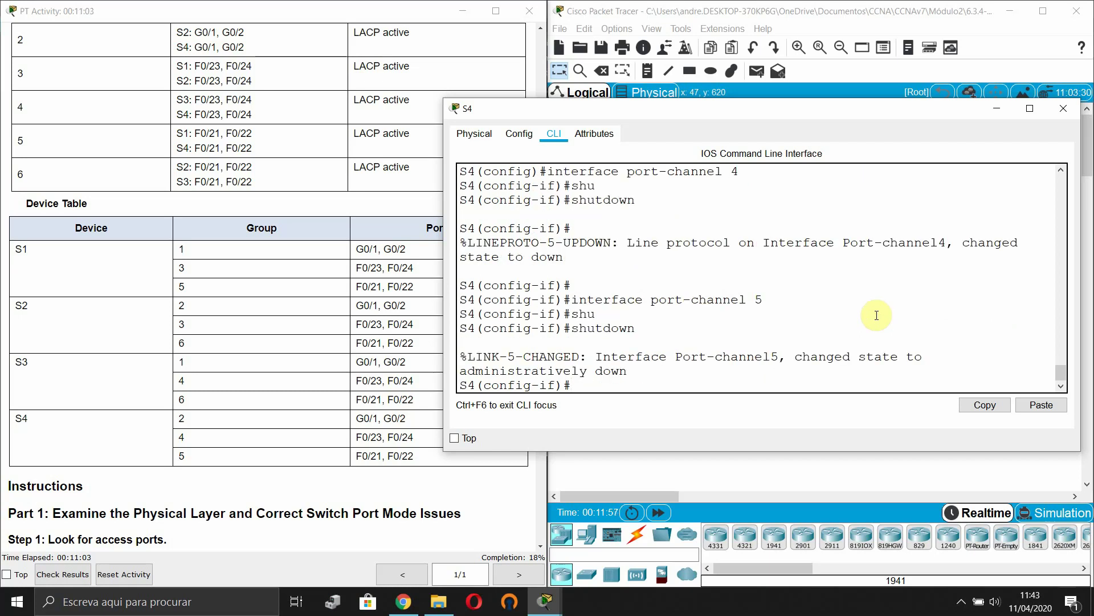
scroll(877, 315, up, 6)
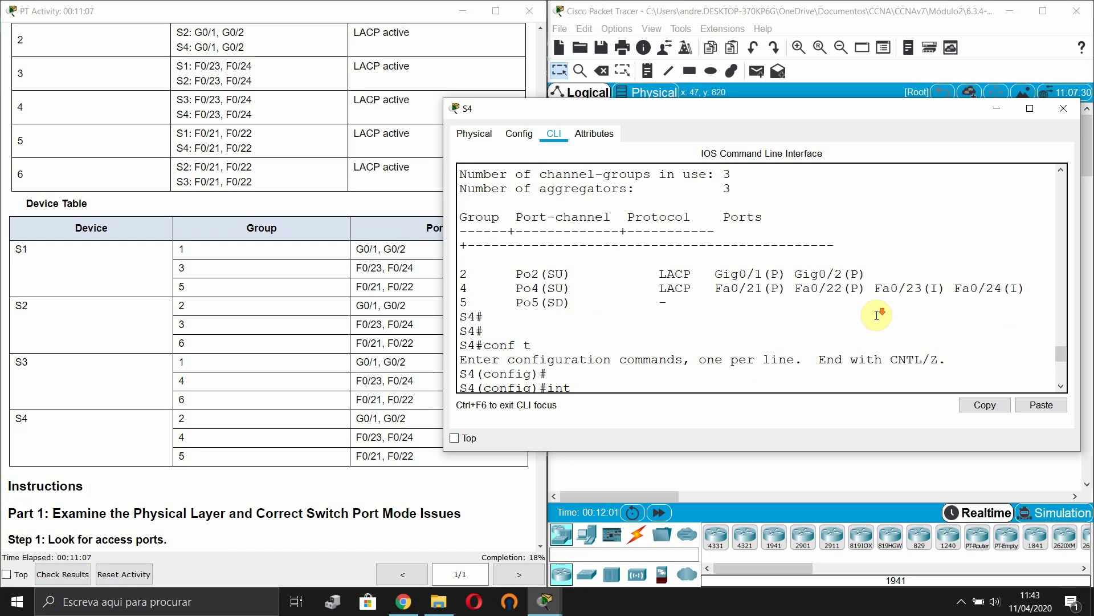
scroll(877, 315, down, 6)
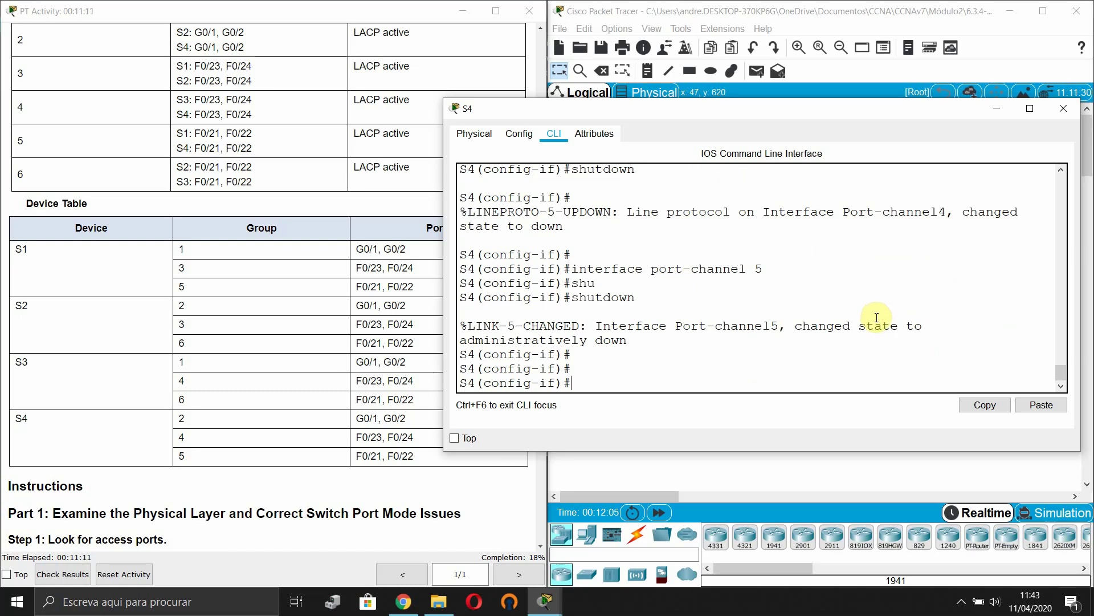
Exit to S4's global configuration mode and remove port-channel 5 with no interface port-channel 5
text(exi)
key(Tab)
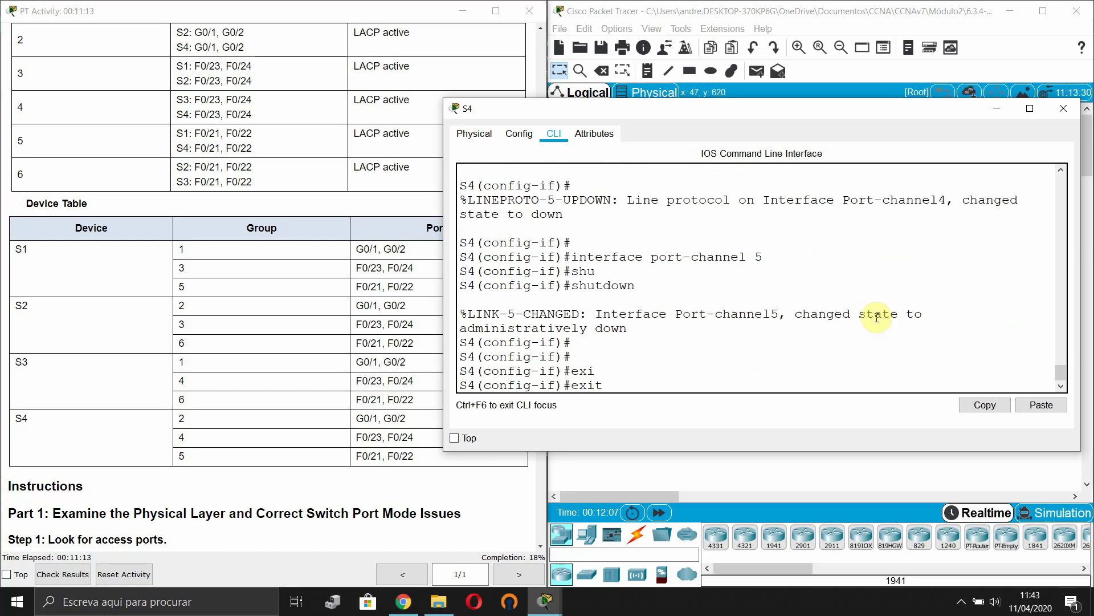
key(Return)
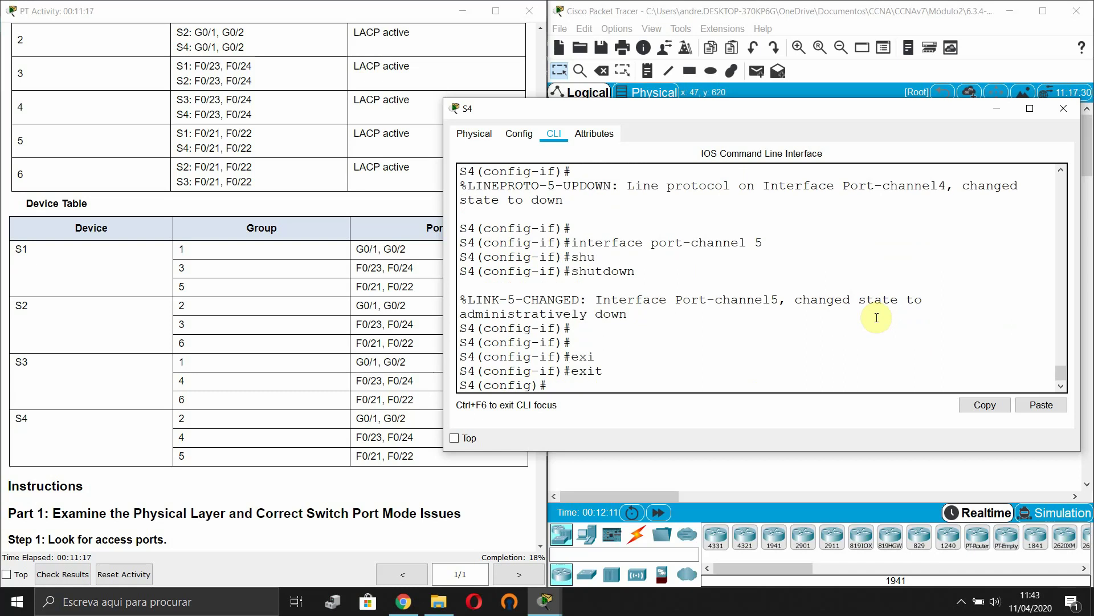
text(no int)
key(Tab)
text(po)
key(Tab)
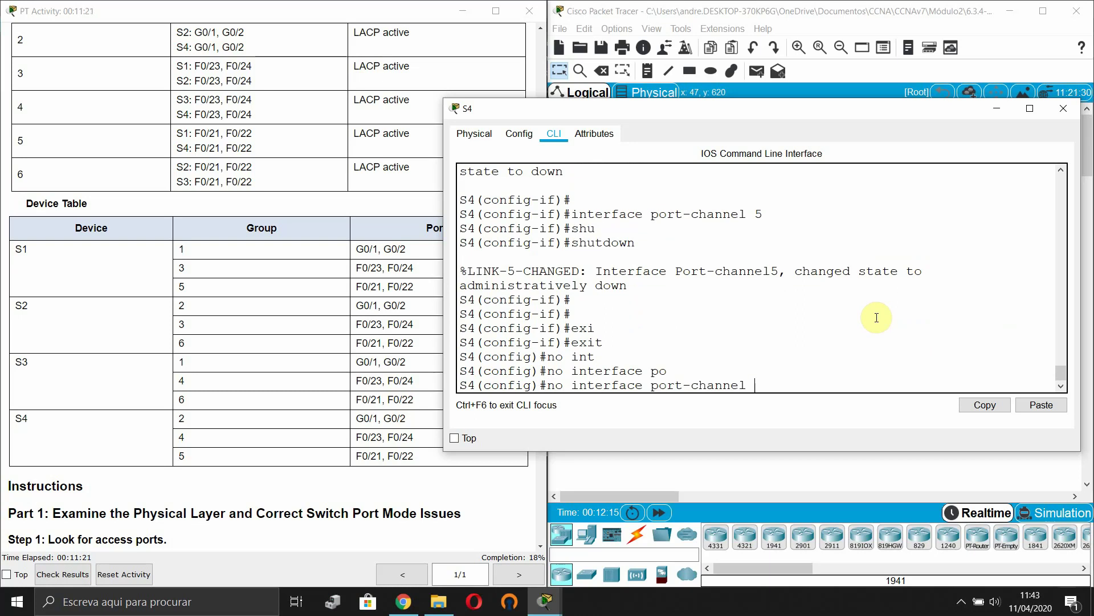
text(5)
key(Return)
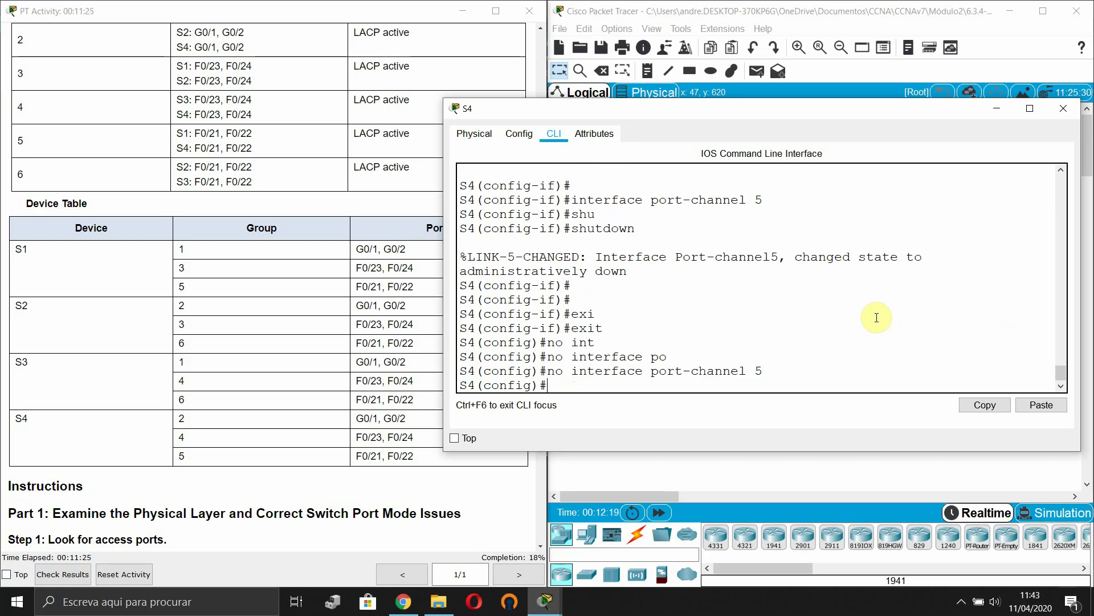
Enter interface range configuration on S4 for fastEthernet 0/21 - fastEthernet 0/22
text(inter)
key(Tab)
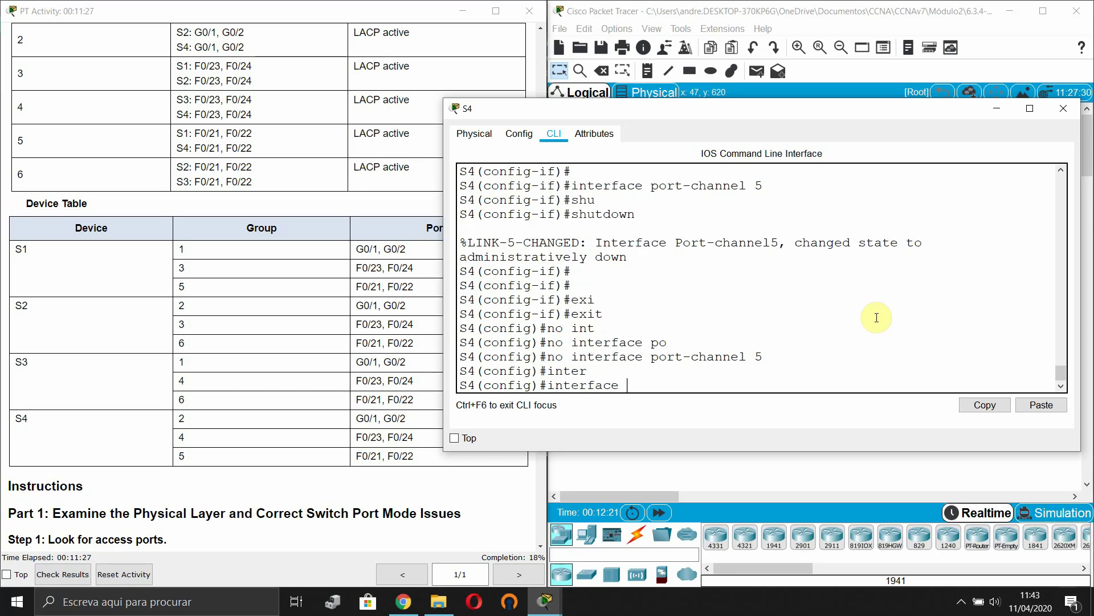
text(ra)
key(Tab)
text(fas)
key(Tab)
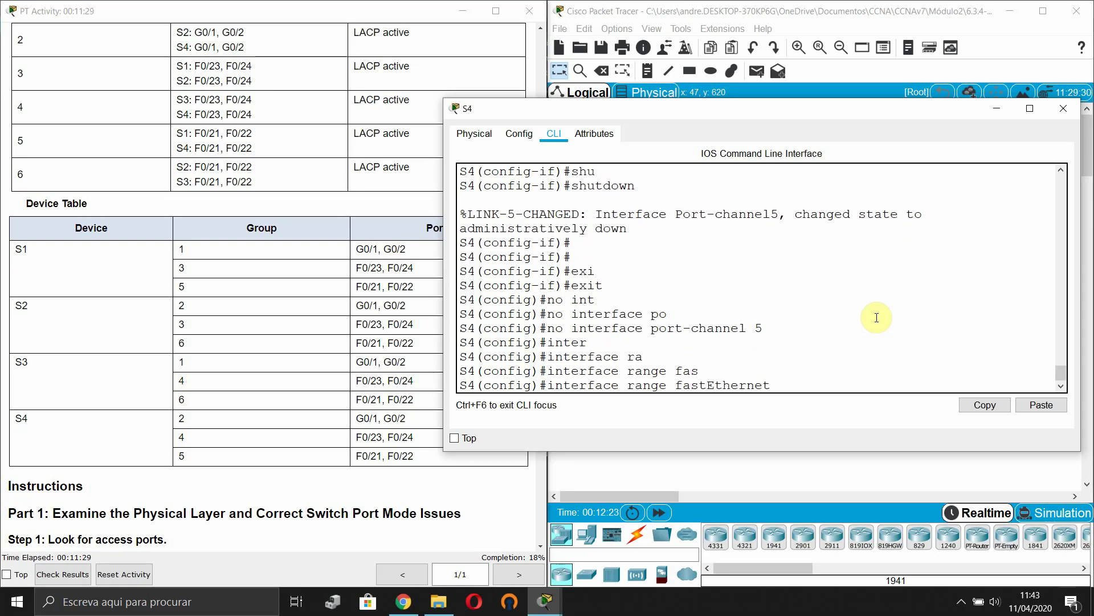
text(0/21 - fas)
key(Tab)
text(0/)
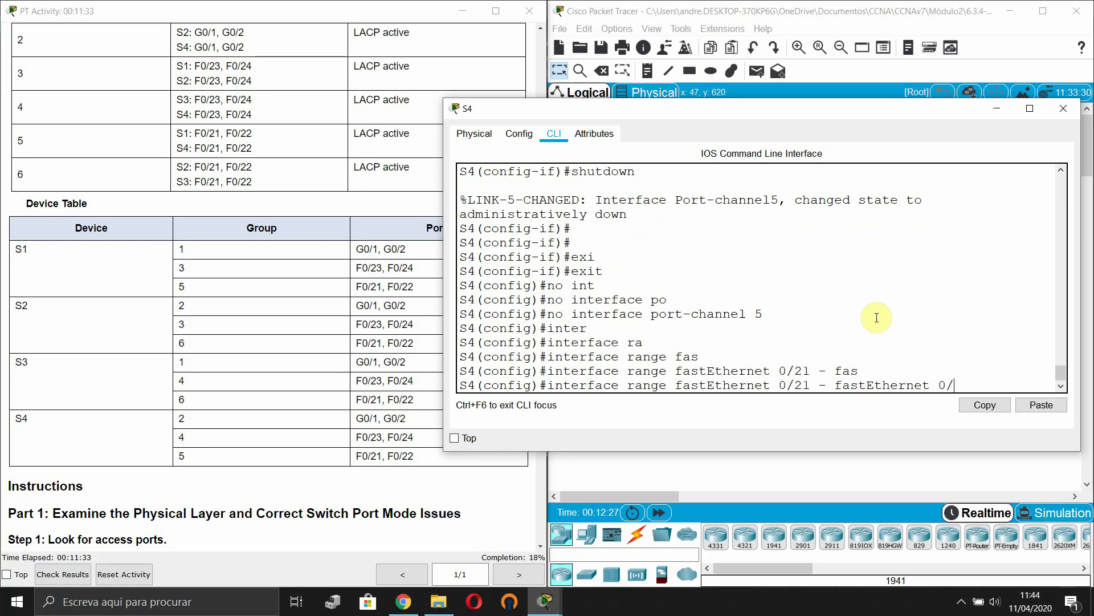
text(22)
key(Return)
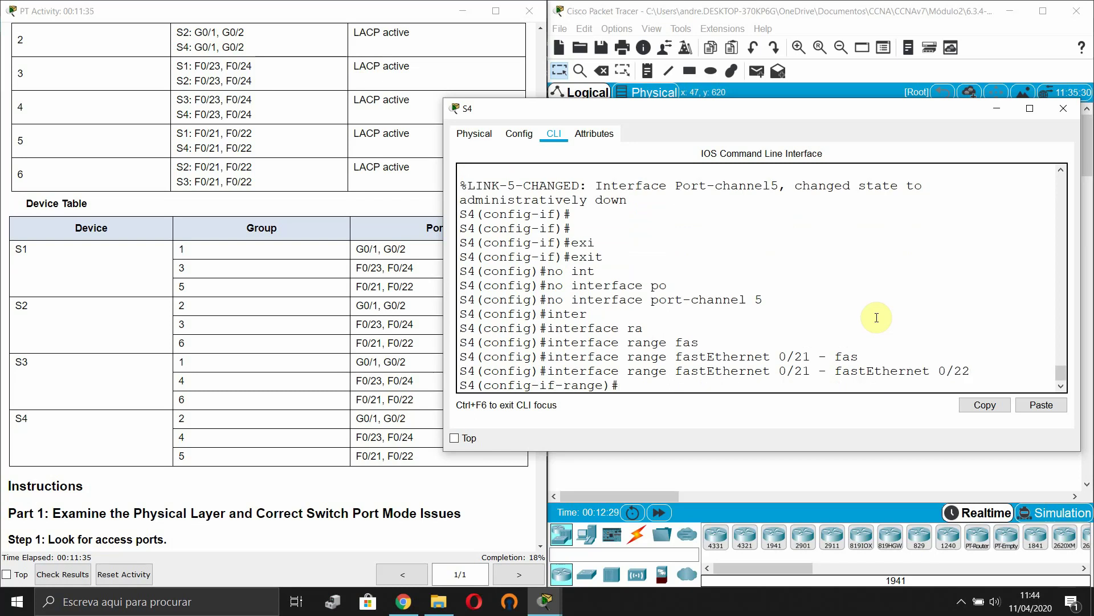
Assign S4's fastEthernet 0/21 - 0/22 range to channel-group 5 in mode active, checking the group against the Device Table
text(ihannel-g)
key(Tab)
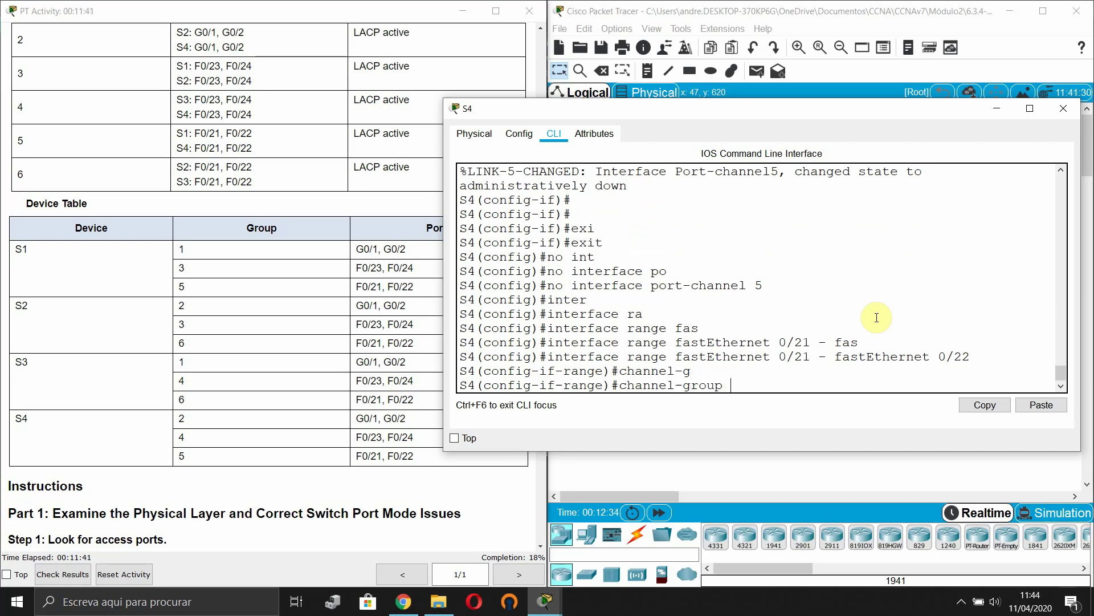
text(5)
key(Return)
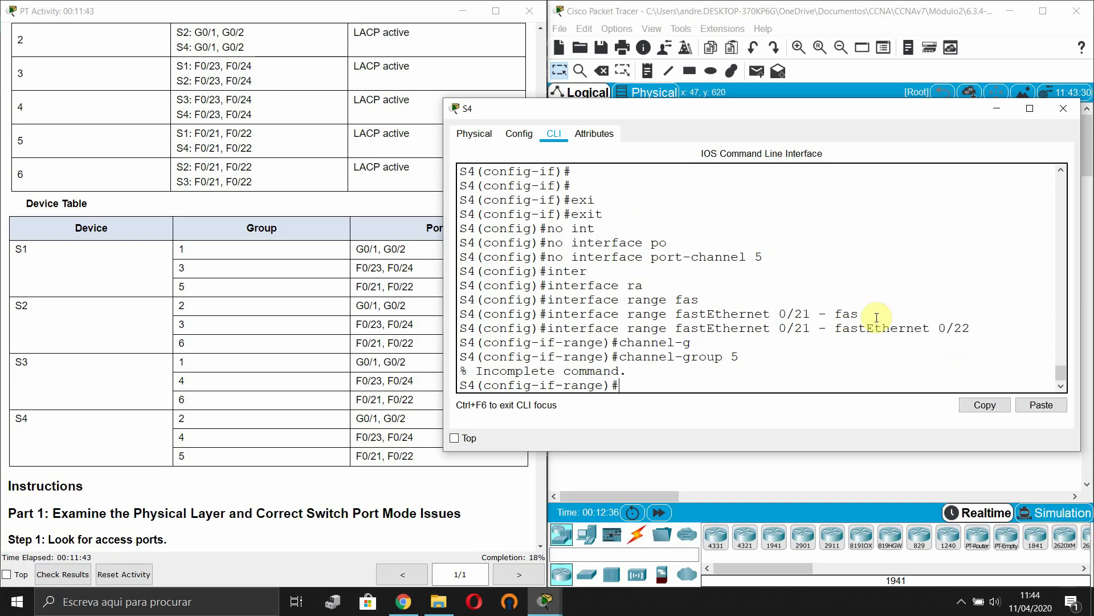
key(Up)
text(mo)
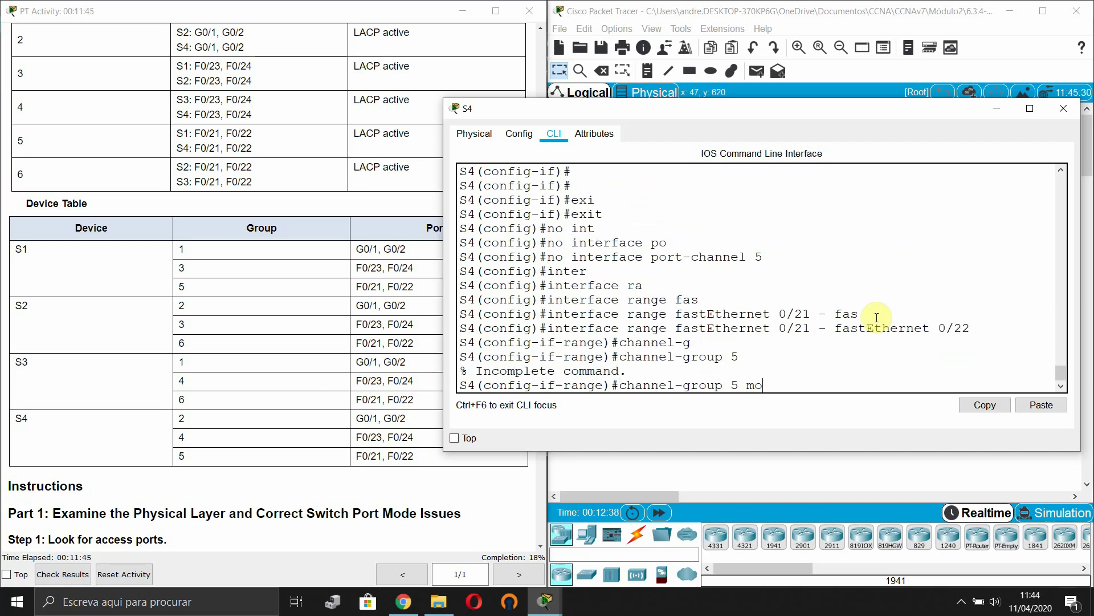
key(Tab)
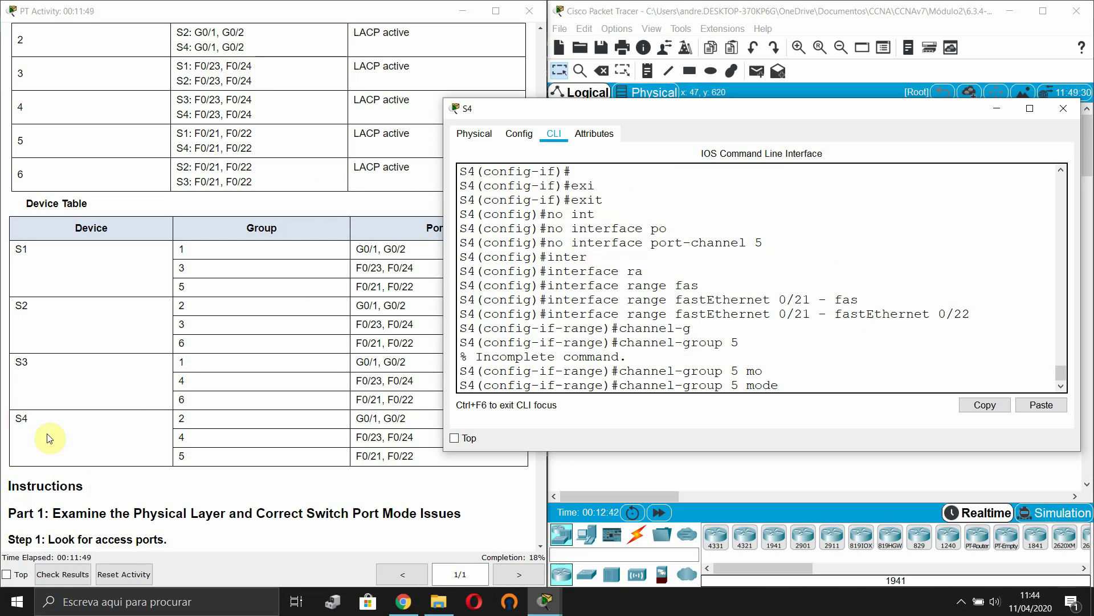
click(202, 460)
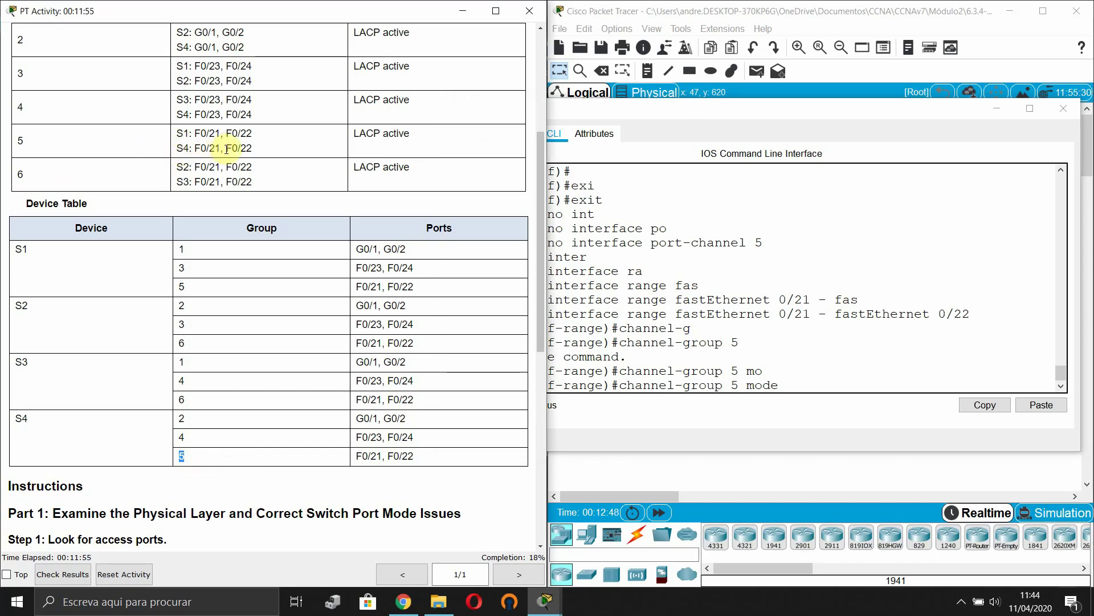
click(845, 378)
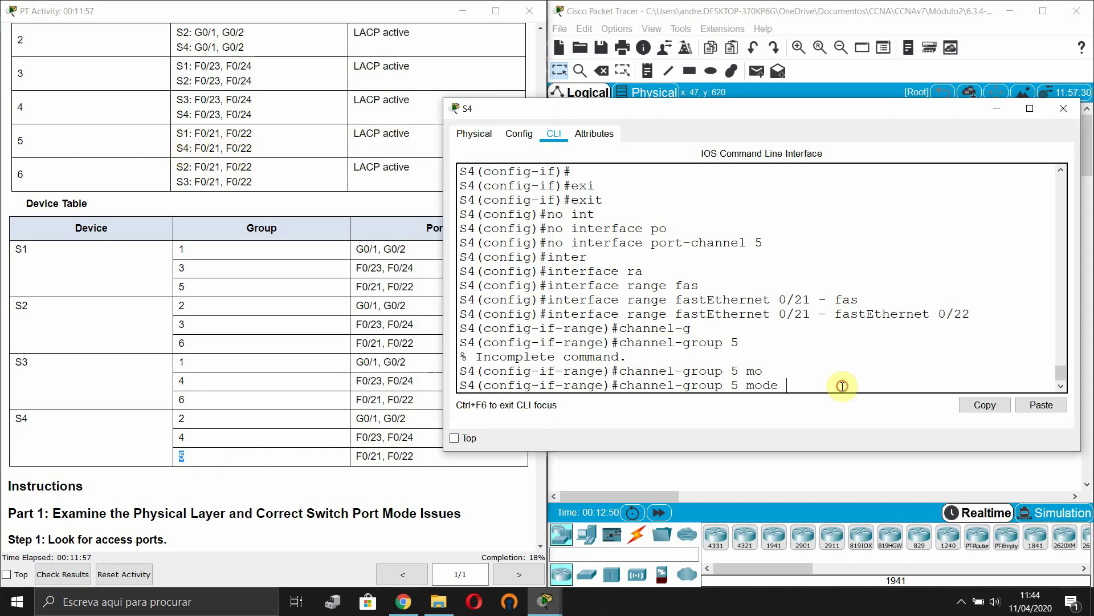
text(ac)
key(Tab)
key(Return)
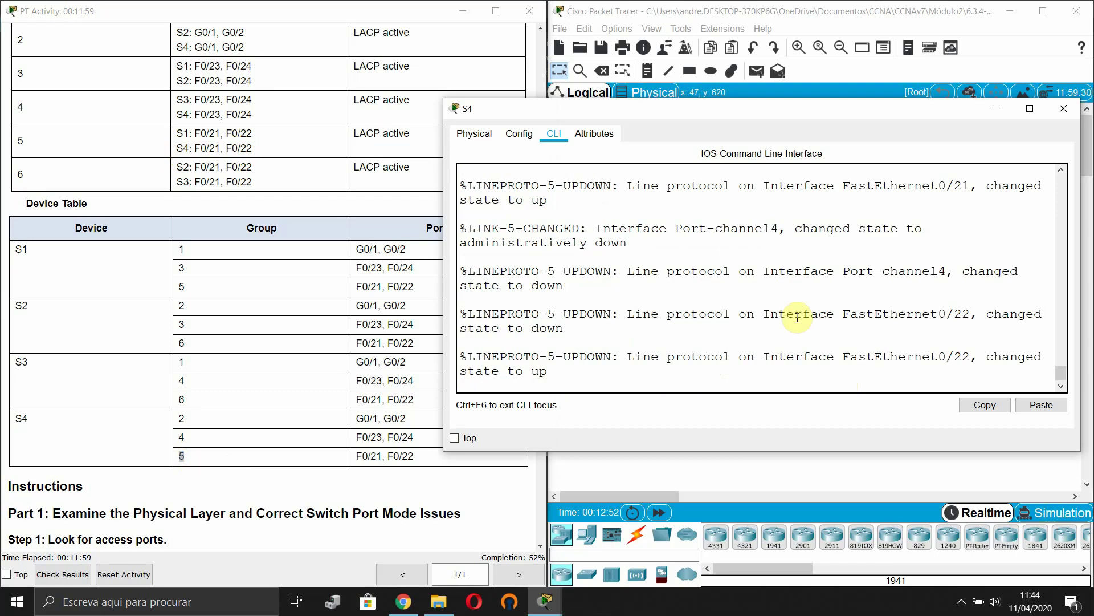
key(Return)
key(Return)
key(Return)
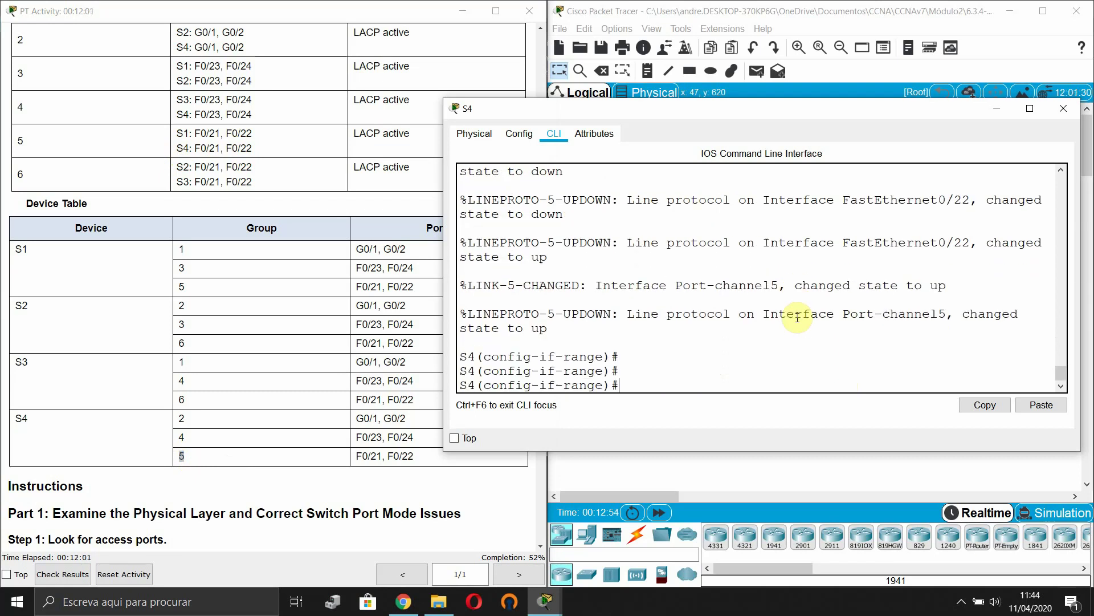
Exit the interface range on S4 and enter configuration of interface port-channel 5
key(Return)
key(Return)
text(exi)
key(Tab)
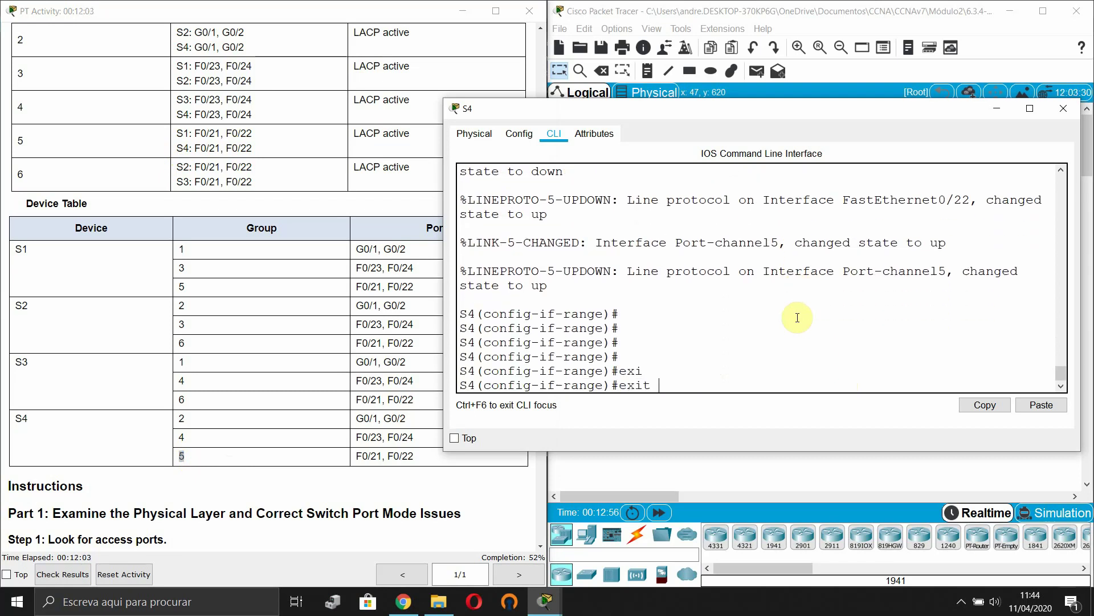
key(Return)
key(Return)
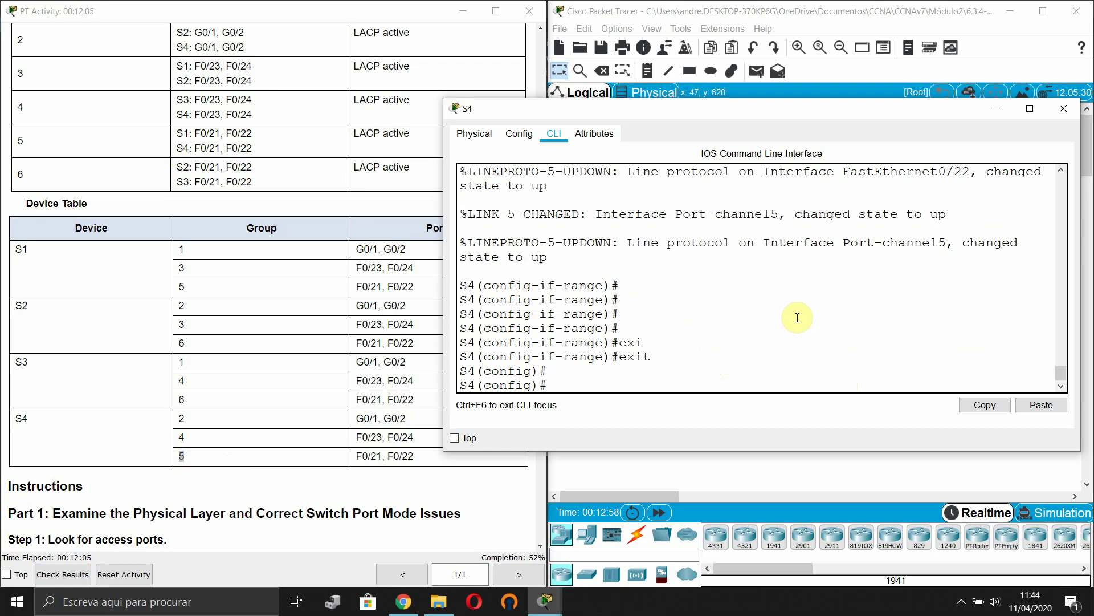
text(int)
key(Tab)
text(po)
key(Tab)
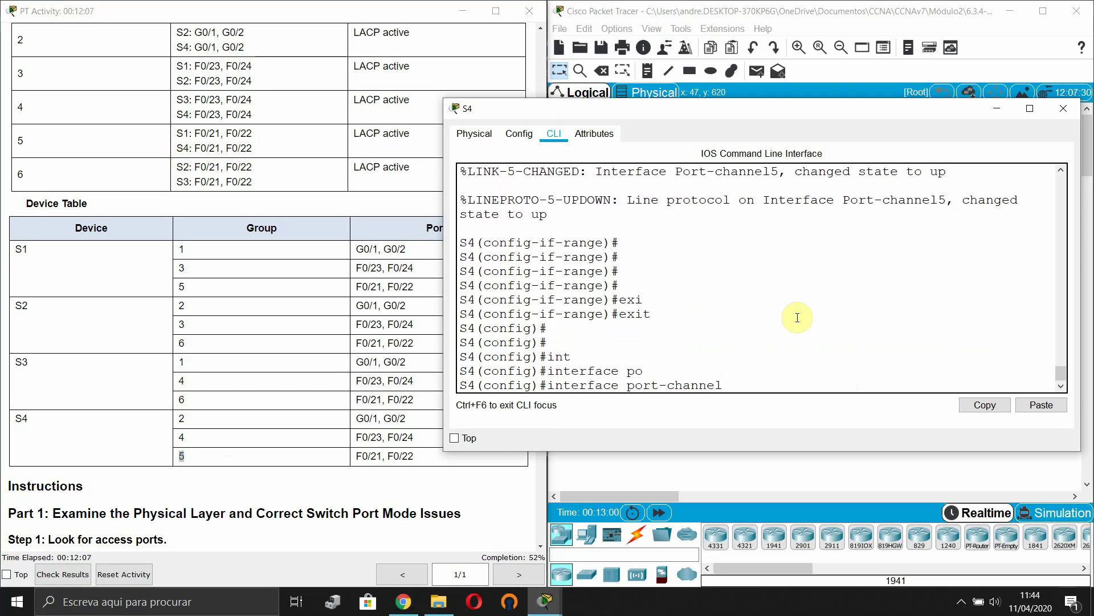
text(5)
key(Return)
Set port-channel 5 on S4 to trunk mode with switchport mode trunk
text(sw)
key(Tab)
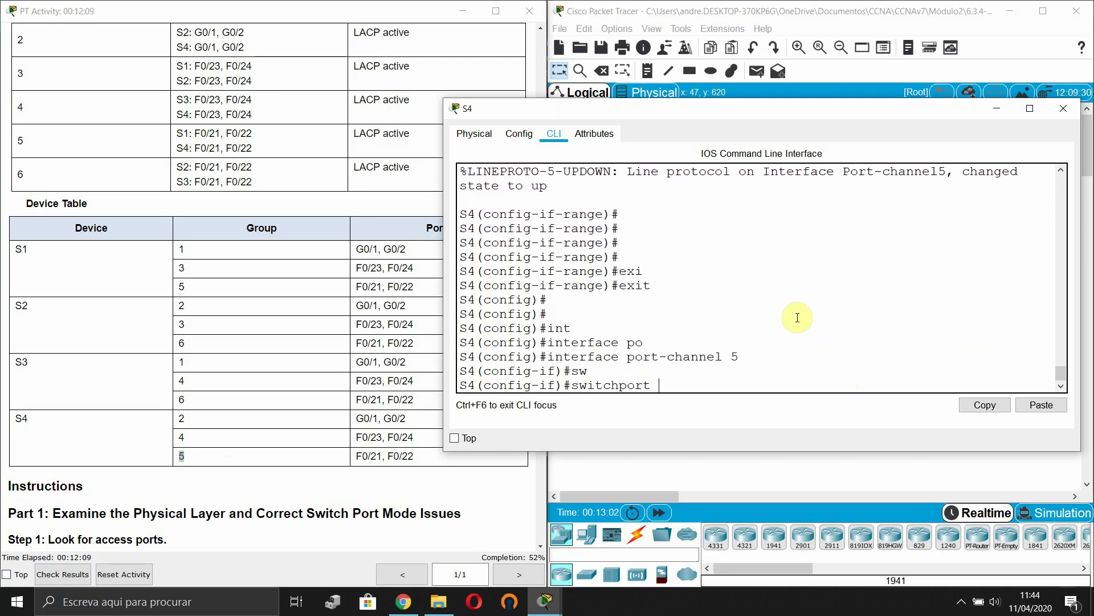
text(mo)
key(Tab)
text(tr)
key(Tab)
key(Return)
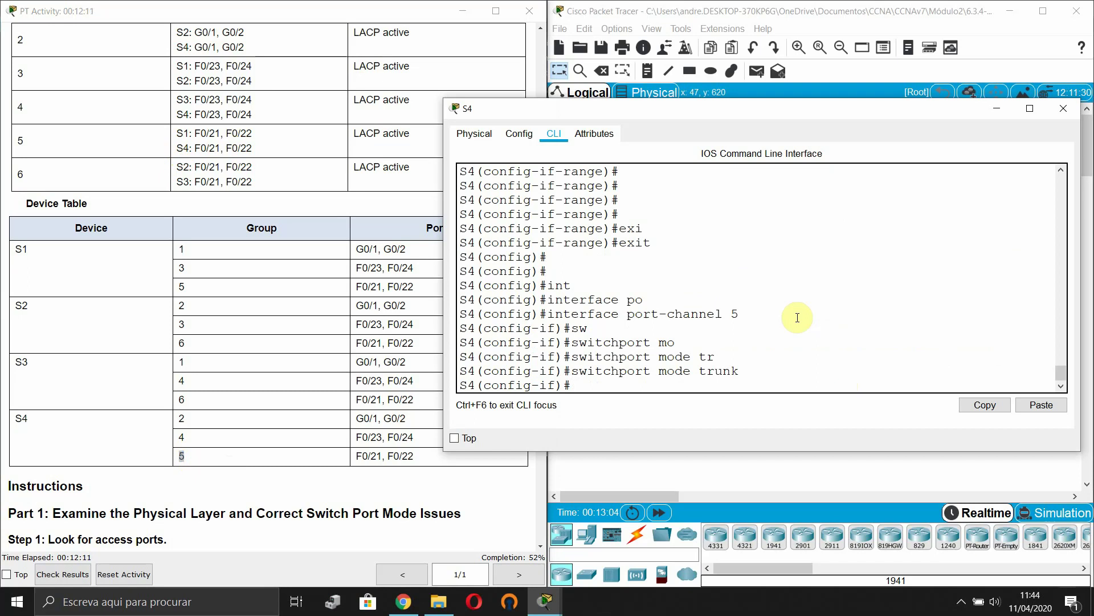
Enable port-channel 5 on S4 with no shutdown
key(Return)
text(no shu)
key(Tab)
key(Return)
key(Return)
key(Return)
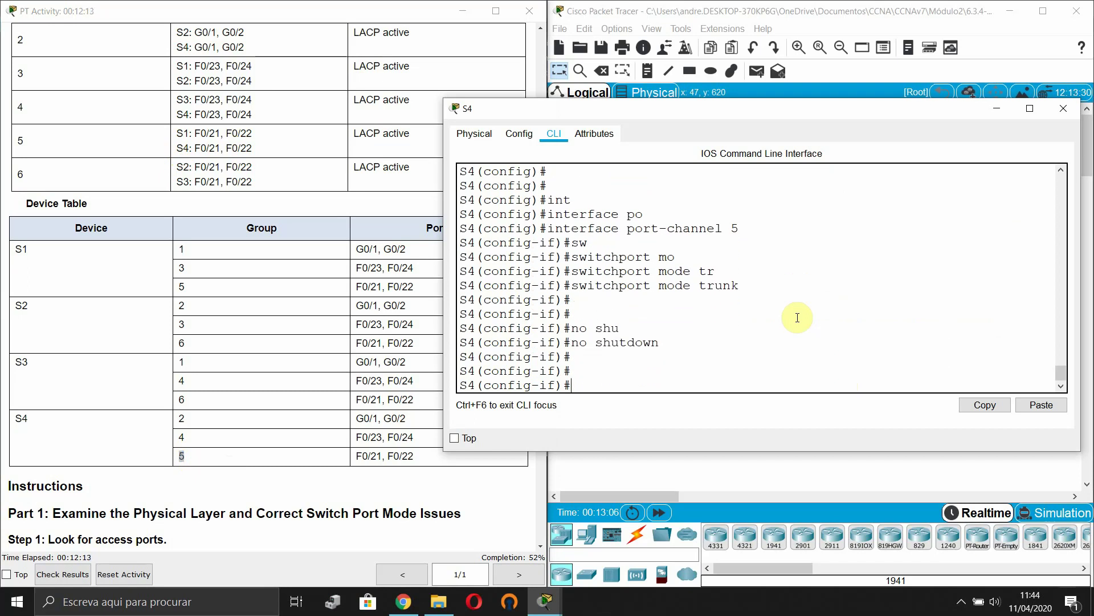
Return to S4's global configuration mode and enter configuration of interface port-channel 4
text(exi)
key(Tab)
key(Return)
key(Return)
text(int)
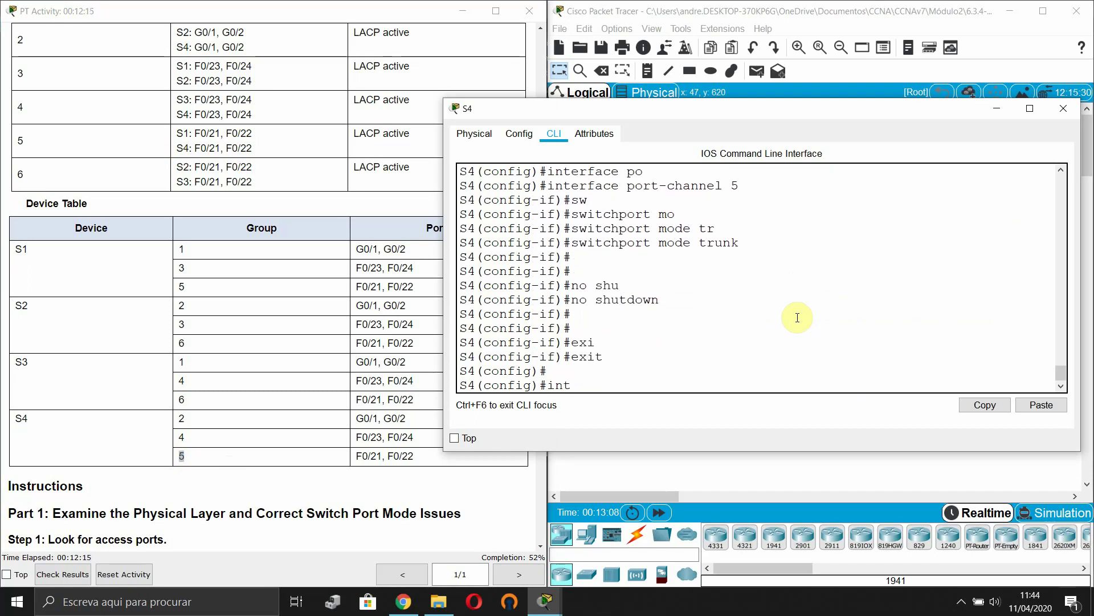
key(Tab)
text(po)
key(Tab)
text(4)
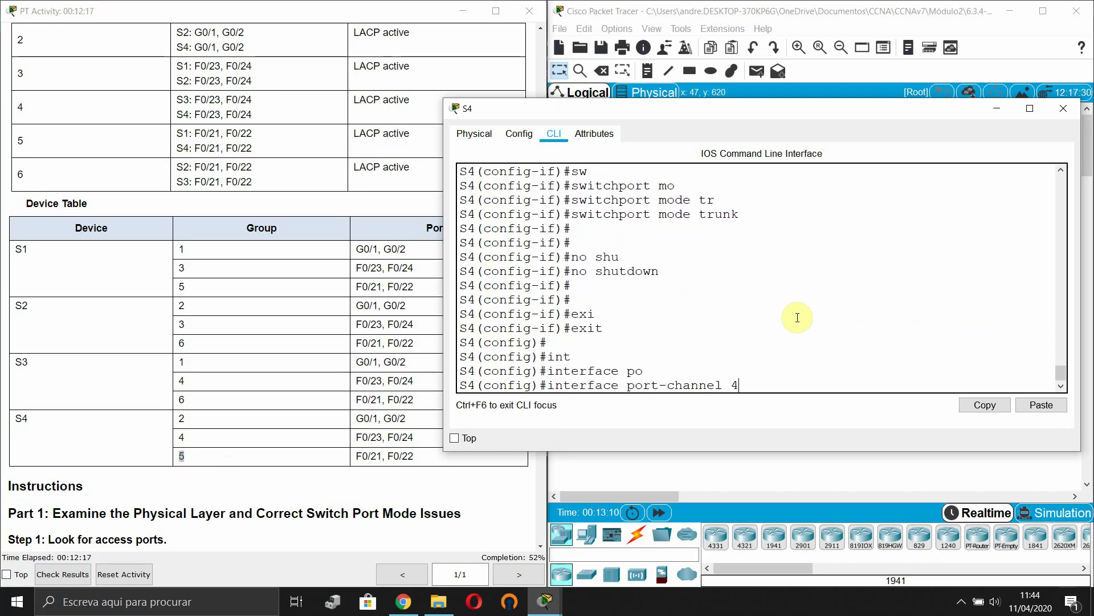
key(Return)
Enable port-channel 4 on S4 with no shutdown
text(no shu)
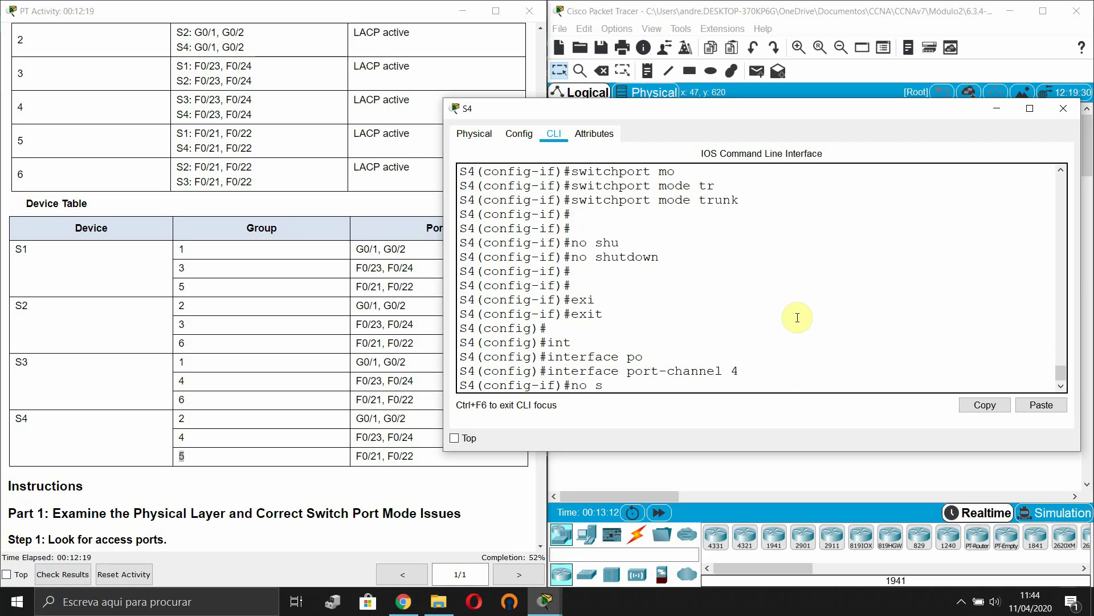
key(Tab)
key(Return)
key(Return)
key(Return)
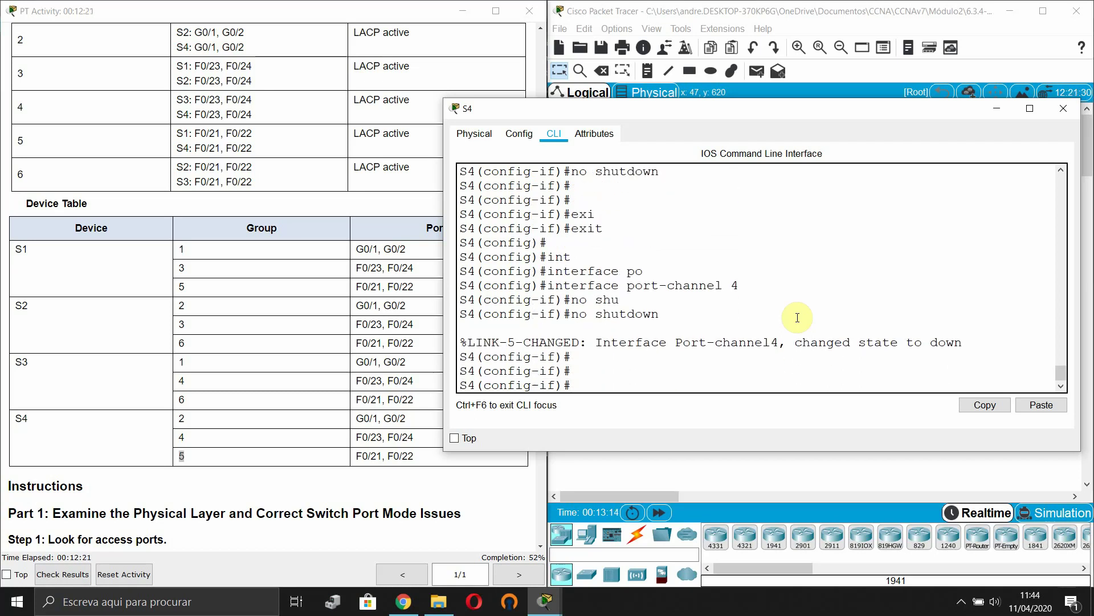
Exit S4's interface and global configuration modes to privileged EXEC mode
text(exi)
key(Tab)
key(Return)
key(Return)
key(Return)
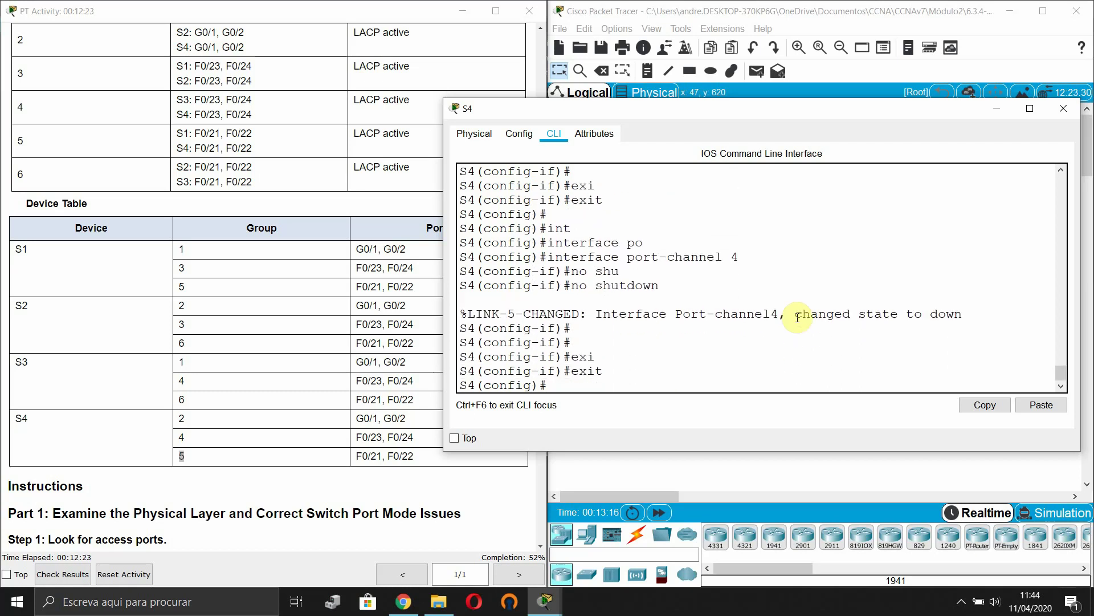
text(exi)
key(Tab)
key(Return)
Run show etherchannel summary on S4 and examine the group 4 entry
text(sho)
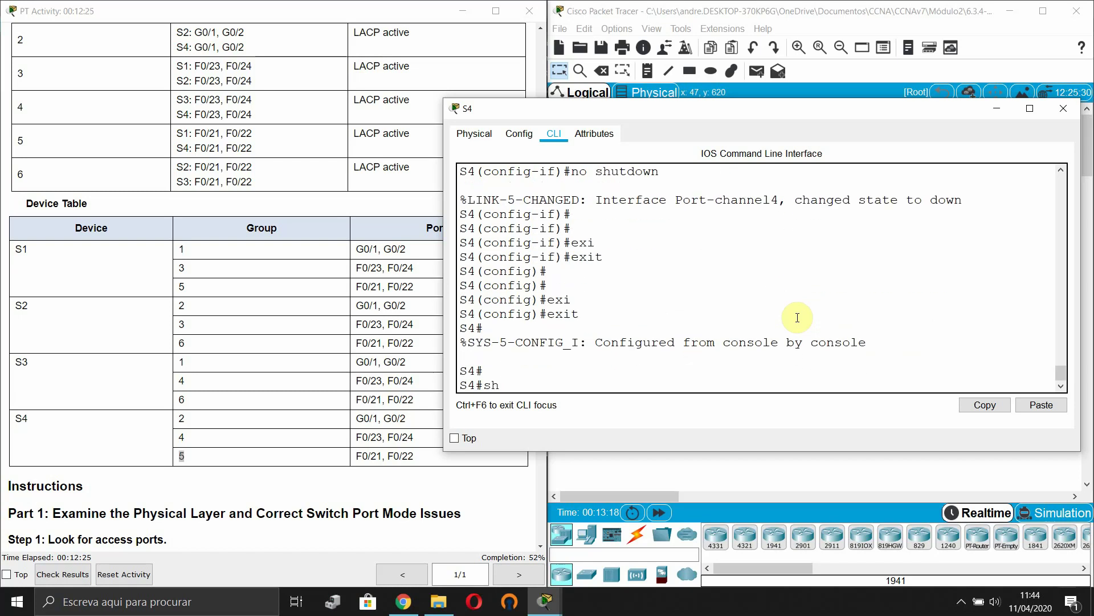
key(Tab)
text(ether)
key(Tab)
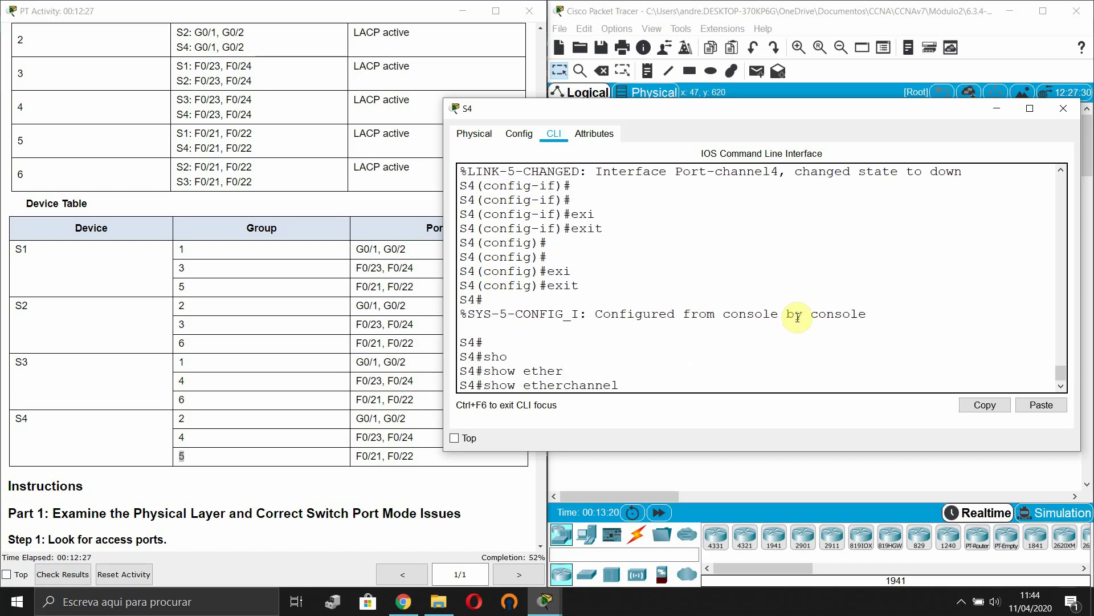
text(summ)
key(Tab)
key(Return)
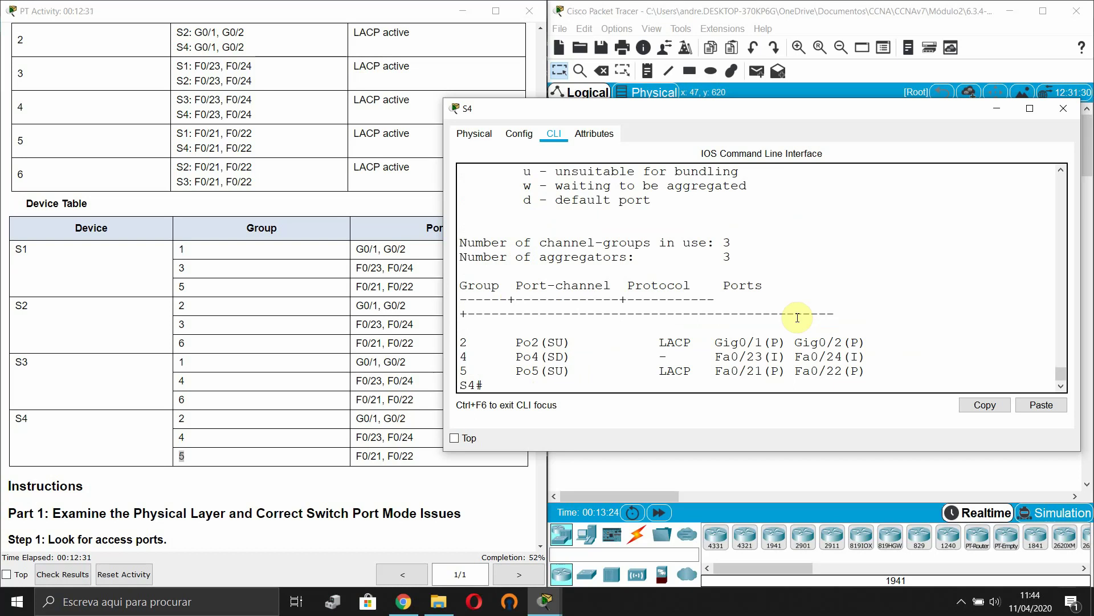
drag(509, 356, 866, 353)
click(796, 363)
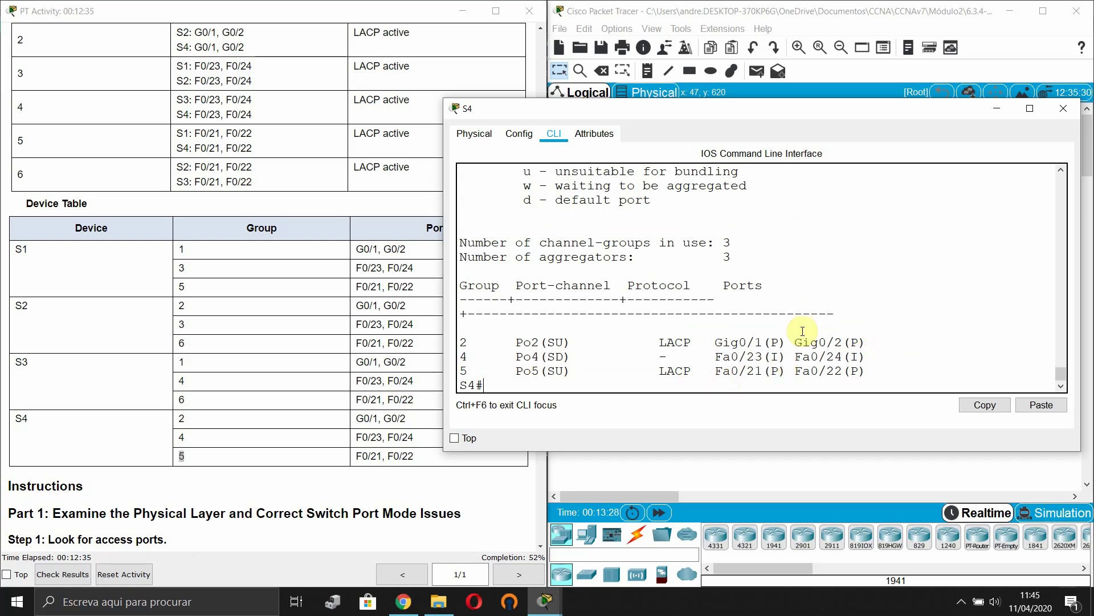
Compare group 4's protocol and ports with the earlier EtherChannel summary and enter S4's global configuration mode with conf
key(Return)
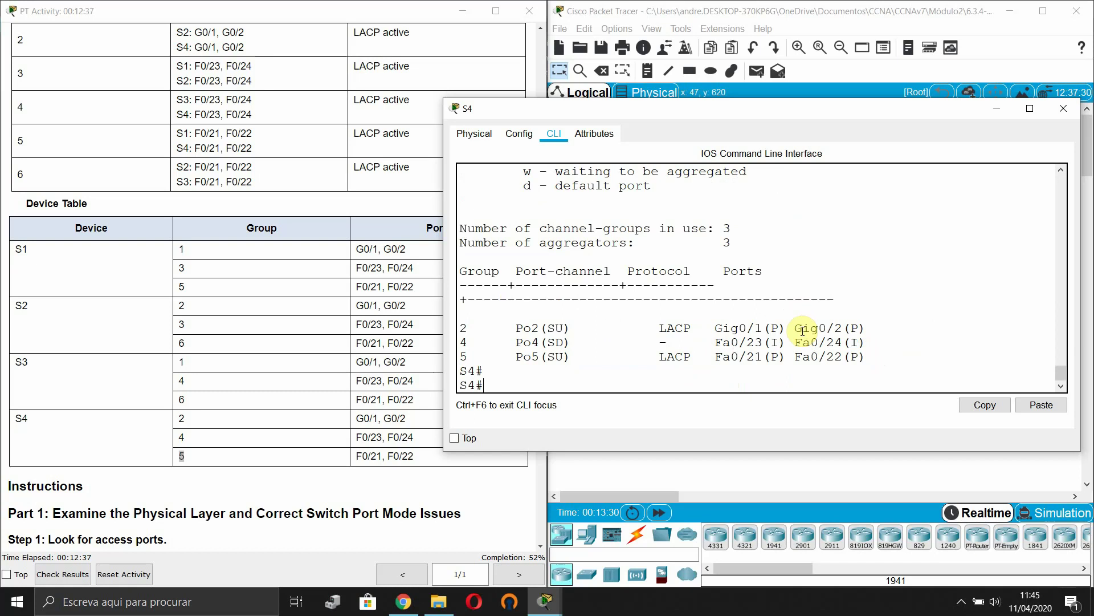
text(conf)
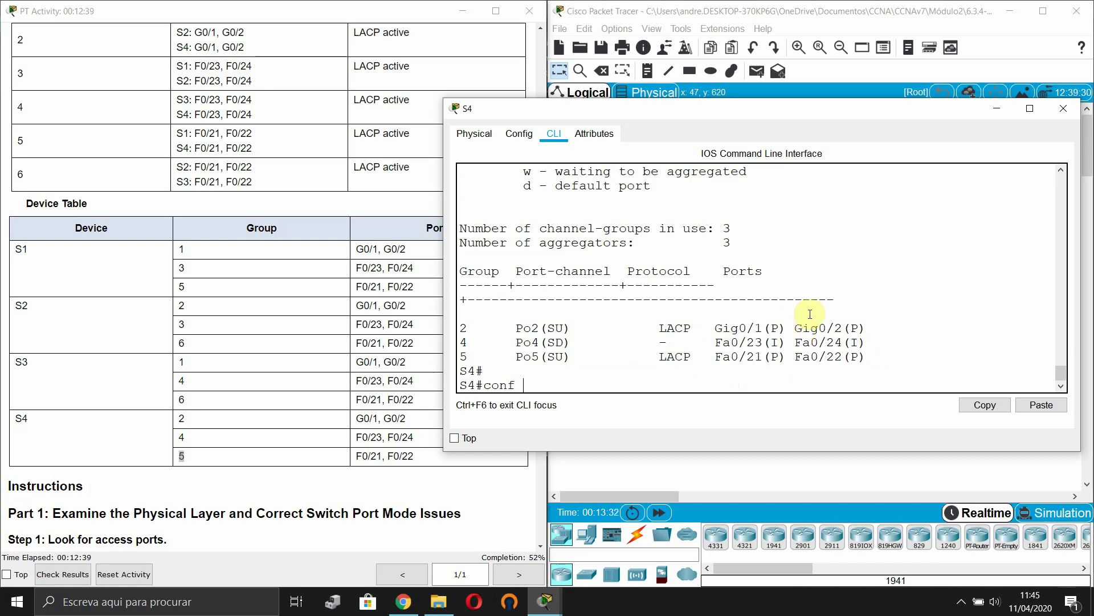
scroll(802, 330, up, 12)
scroll(812, 305, up, 10)
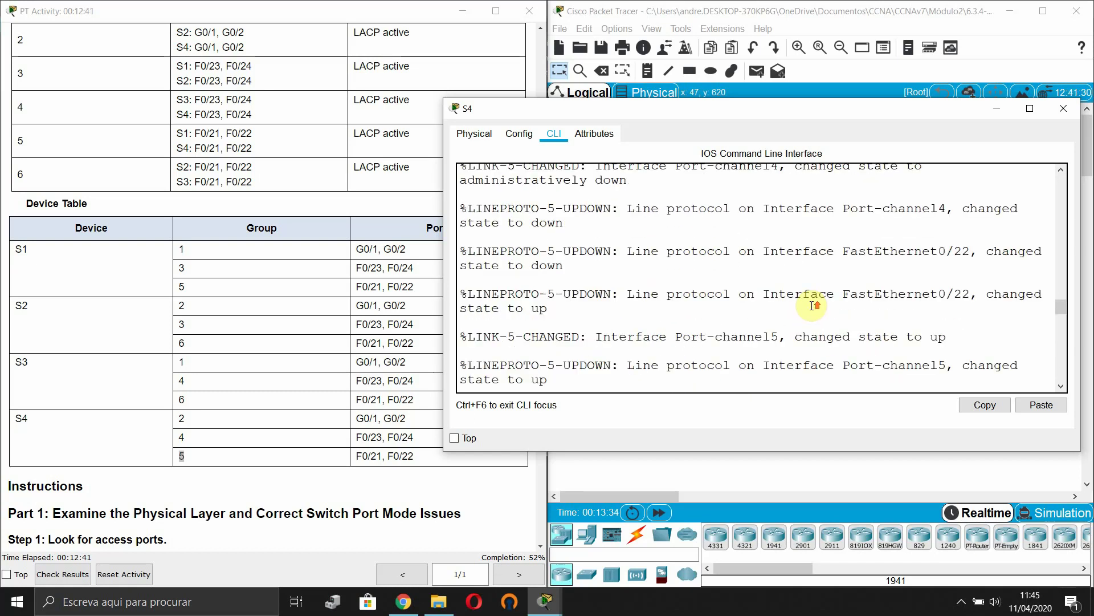
scroll(812, 304, up, 5)
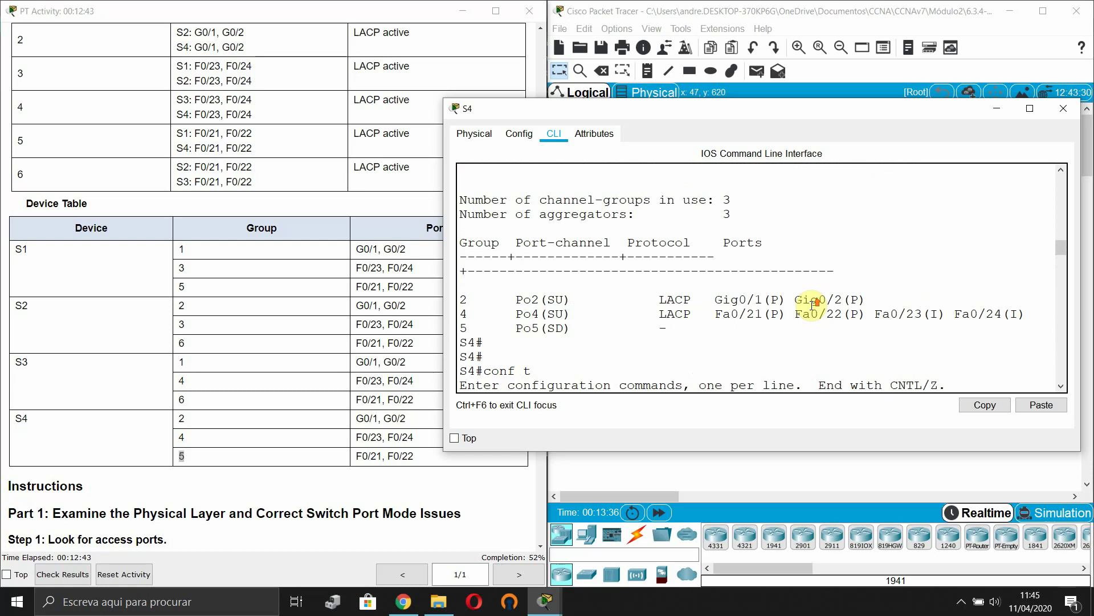
drag(620, 317, 720, 313)
scroll(729, 314, down, 20)
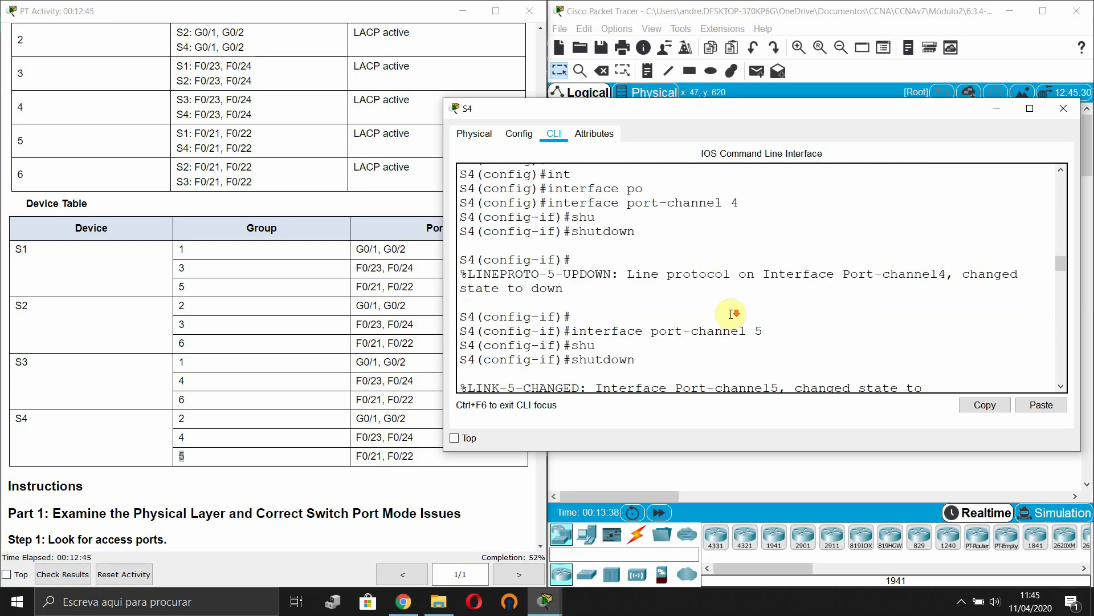
scroll(727, 319, down, 5)
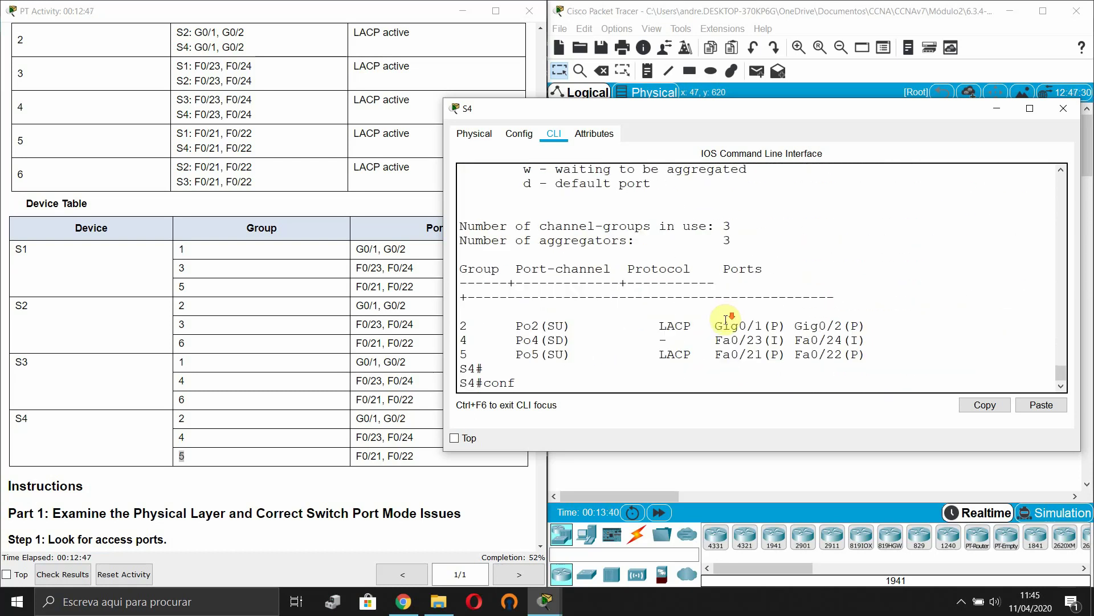
key(Return)
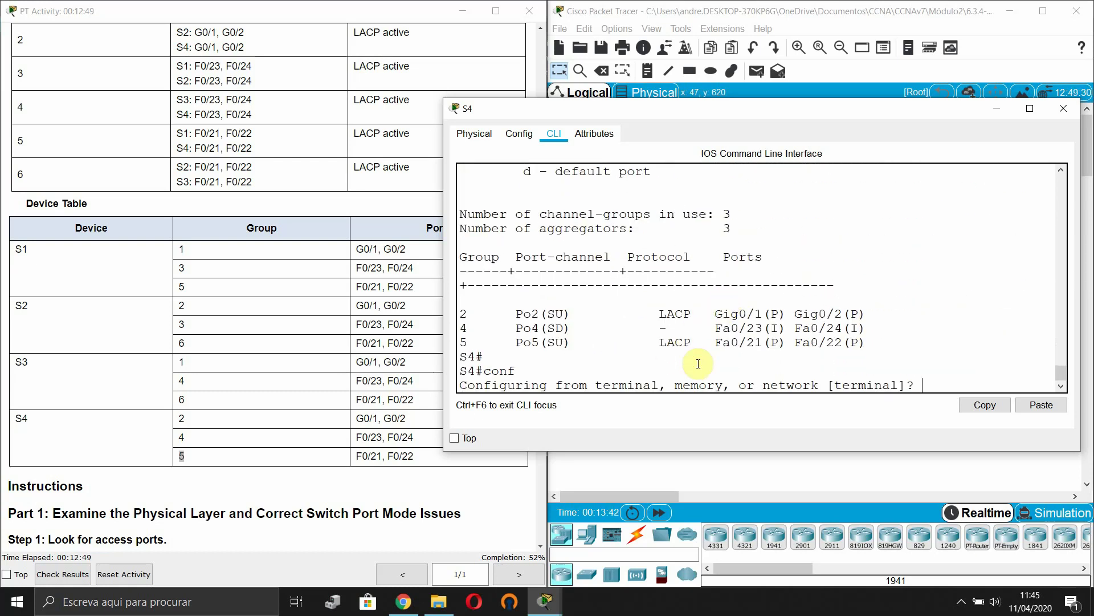
key(Return)
key(Return)
key(Return)
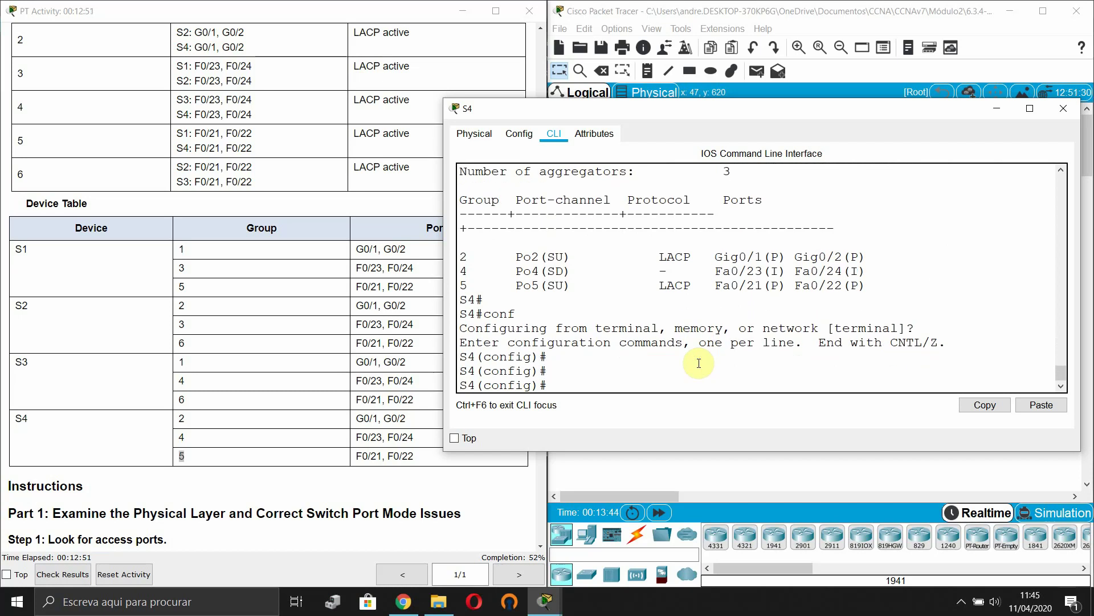
Remove port-channel 4 from S4 with no interface port-channel 4
text(i)
key(BackSpace)
text(no po)
key(Tab)
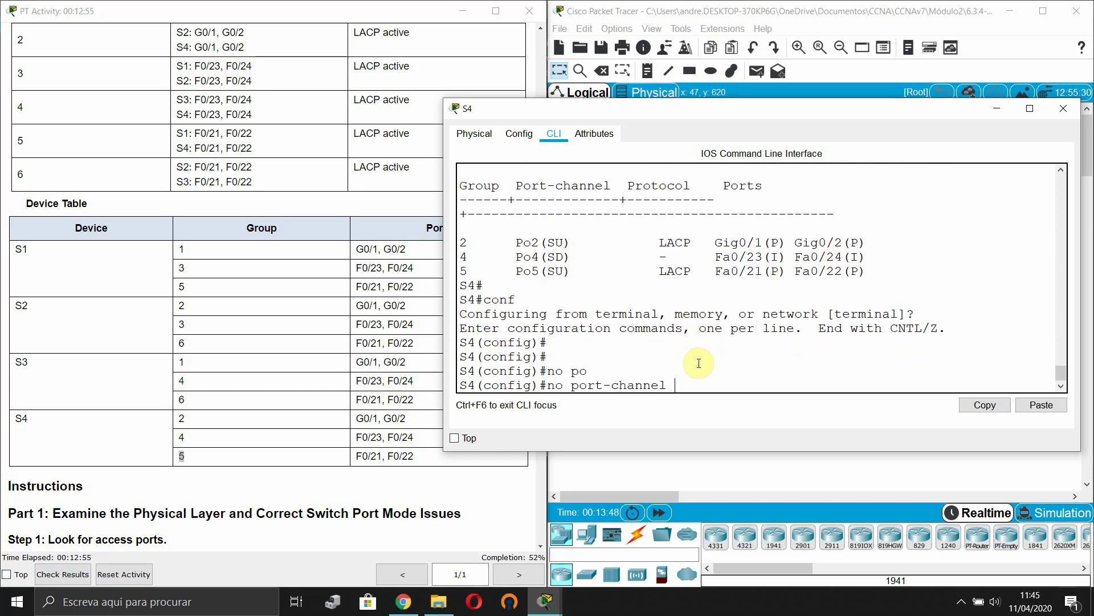
key(BackSpace)
key(BackSpace)
key(BackSpace)
key(BackSpace)
key(BackSpace)
key(BackSpace)
key(BackSpace)
key(BackSpace)
key(BackSpace)
key(BackSpace)
key(BackSpace)
key(BackSpace)
key(BackSpace)
key(BackSpace)
key(BackSpace)
text(t)
key(Tab)
text(po)
key(Tab)
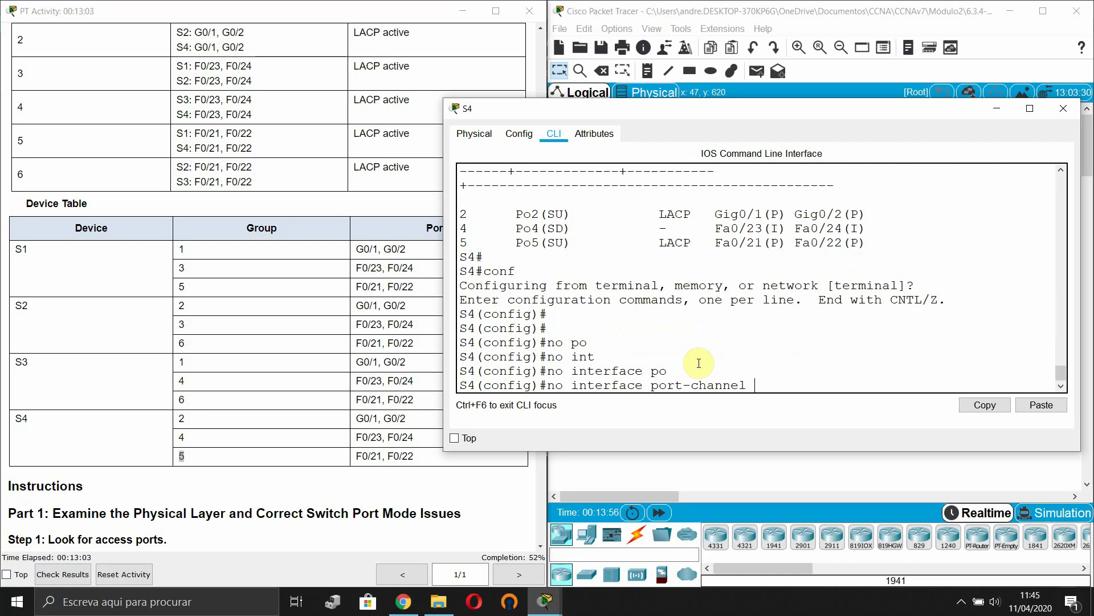
key(Return)
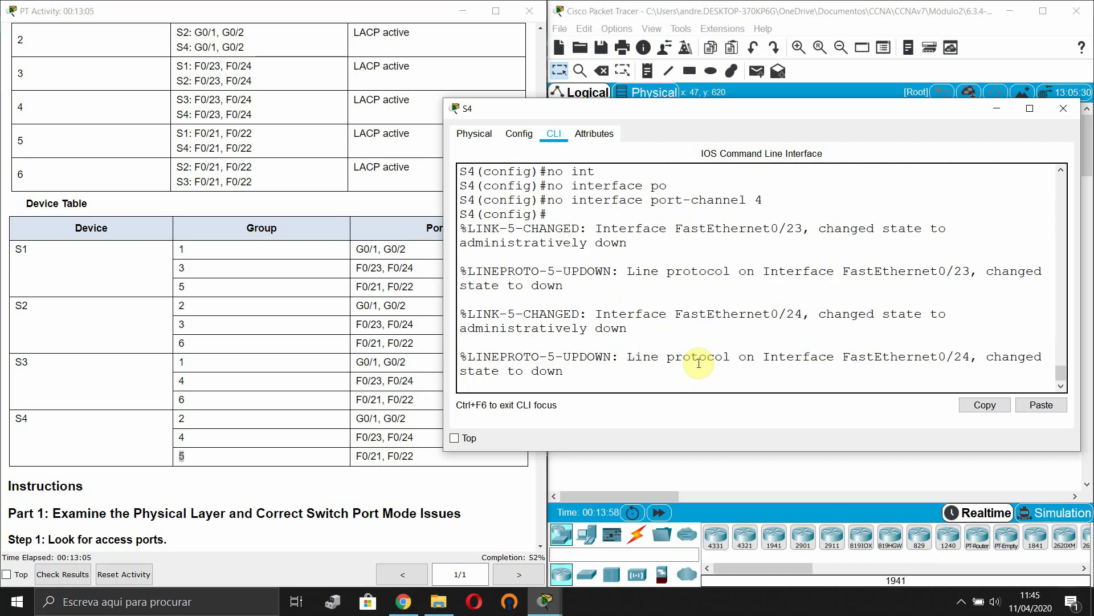
key(Return)
key(Return)
key(Return)
key(Return)
Enter configuration of S4's F0/23 and F0/24 with interface range fastEthernet 0/23 - fastEthernet 0/24
text(int)
key(Tab)
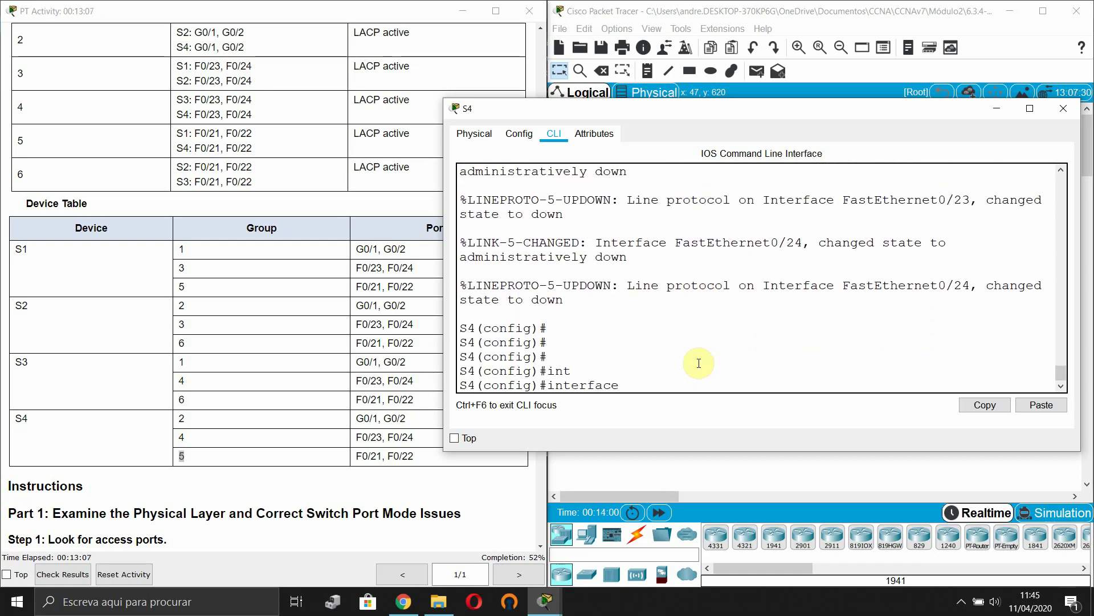
text(ra)
key(Tab)
text(fas)
key(Tab)
text(0)
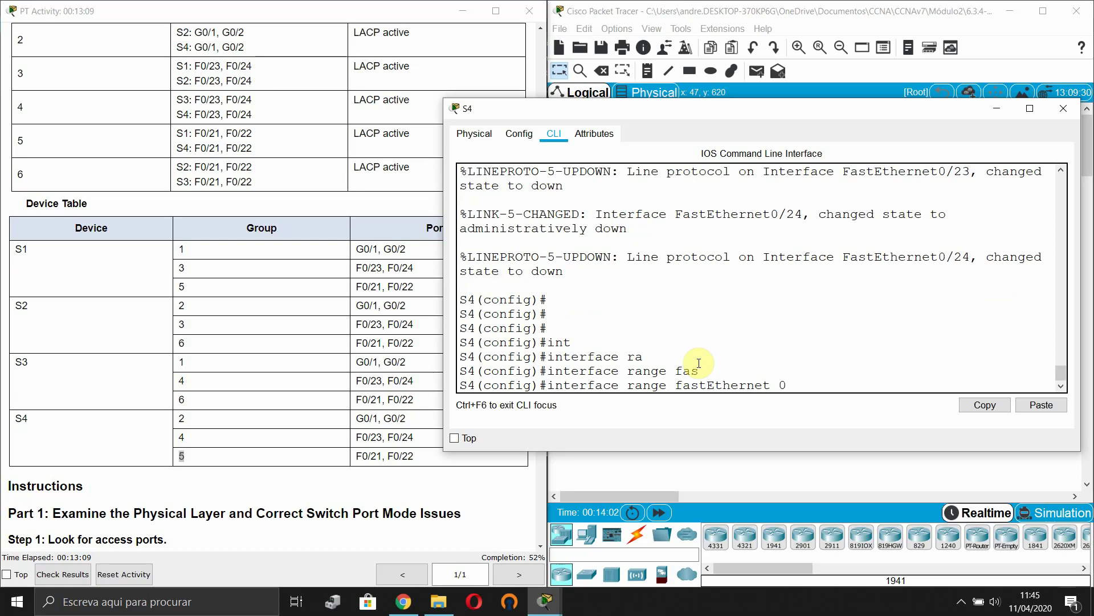
text(/23 - fa)
text(s)
key(Tab)
text(0/24)
key(Return)
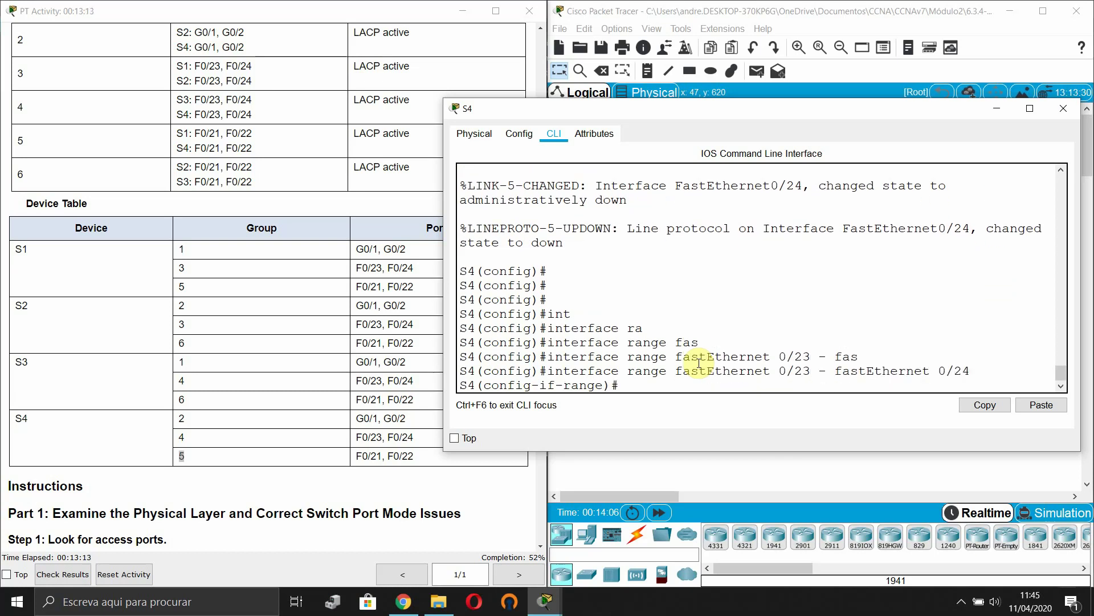
Assign S4's selected F0/23 and F0/24 ports to EtherChannel group 4 with channel-group 4 mode active
text(channel-g)
key(Tab)
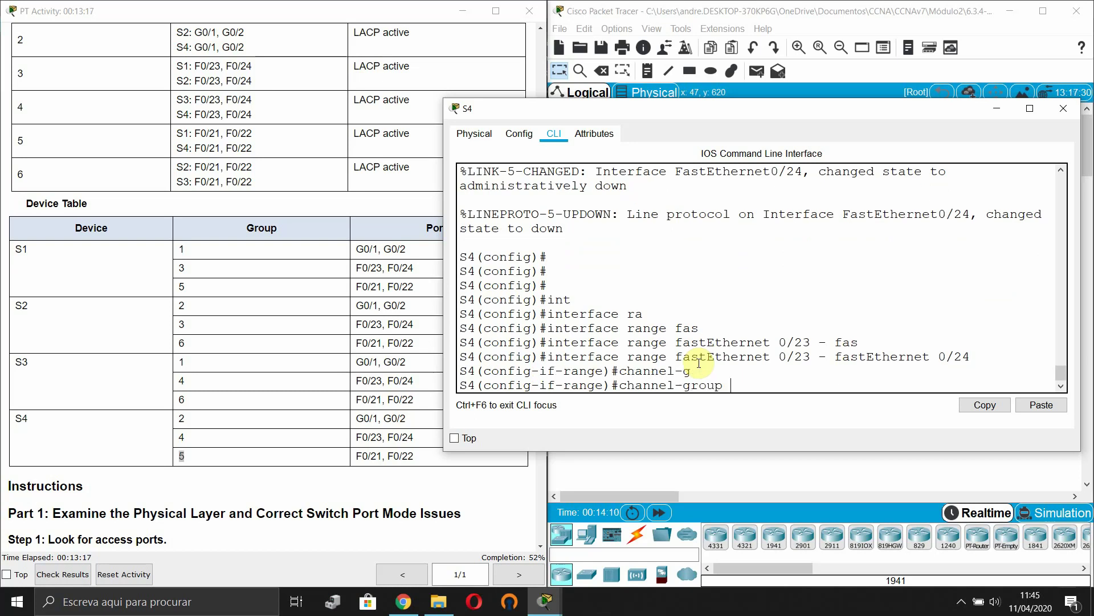
text(4)
text( m)
key(Tab)
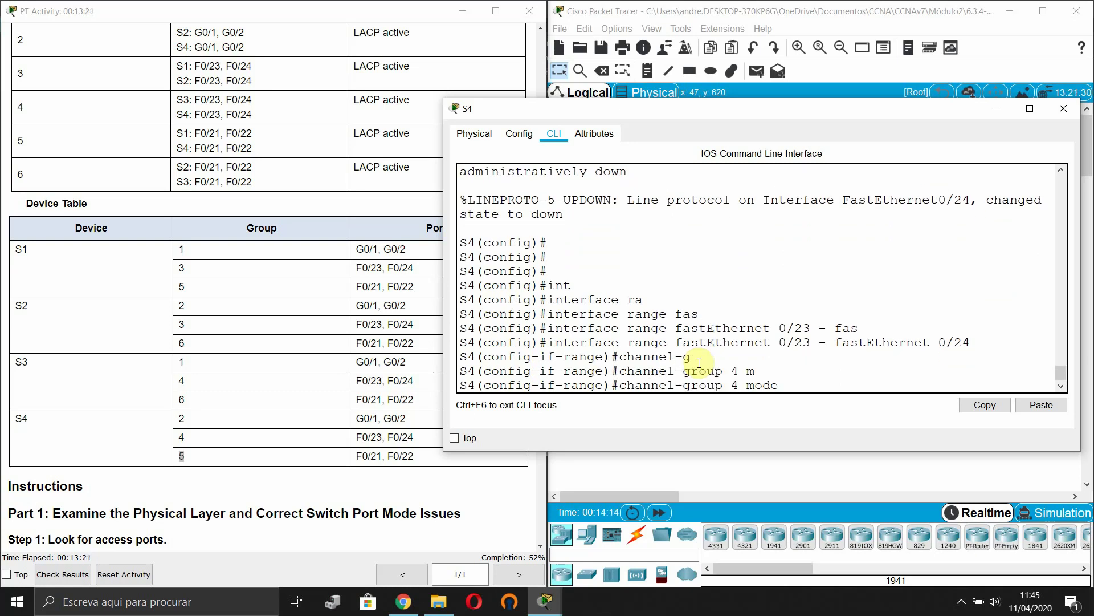
text(ac)
key(Tab)
key(Return)
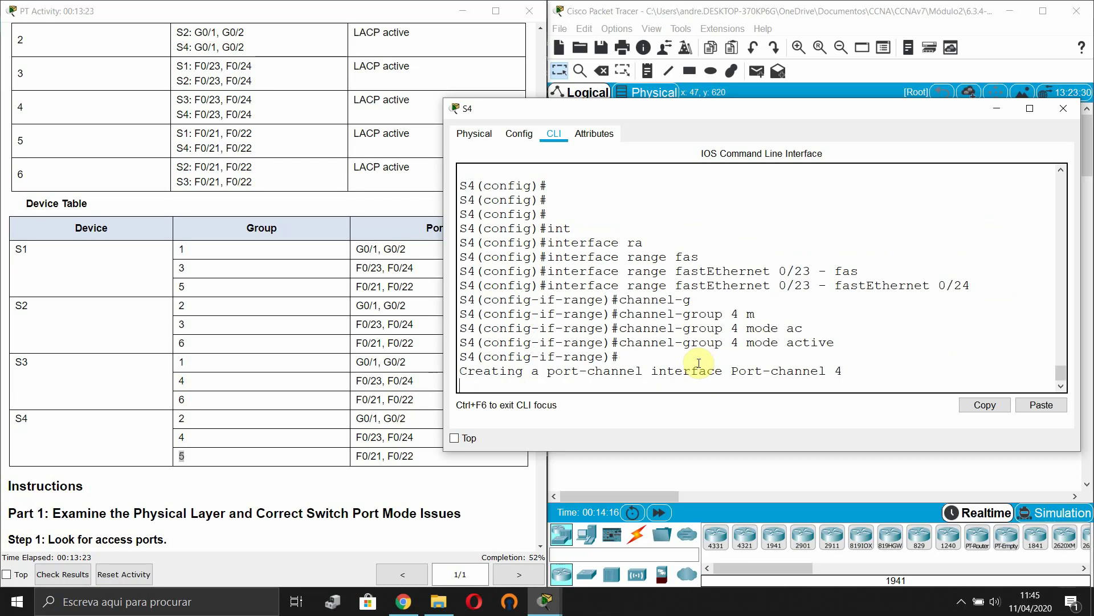
key(Return)
key(Return)
key(Return)
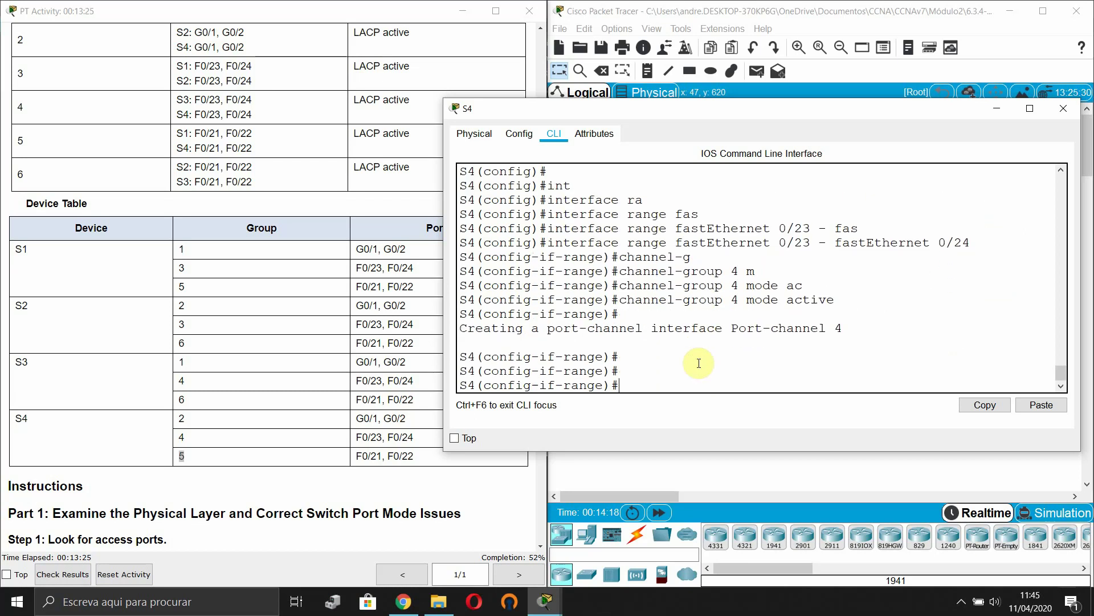
Exit the port range configuration on S4 and enter interface port-channel 4
text(exi)
key(Tab)
key(Return)
text(int)
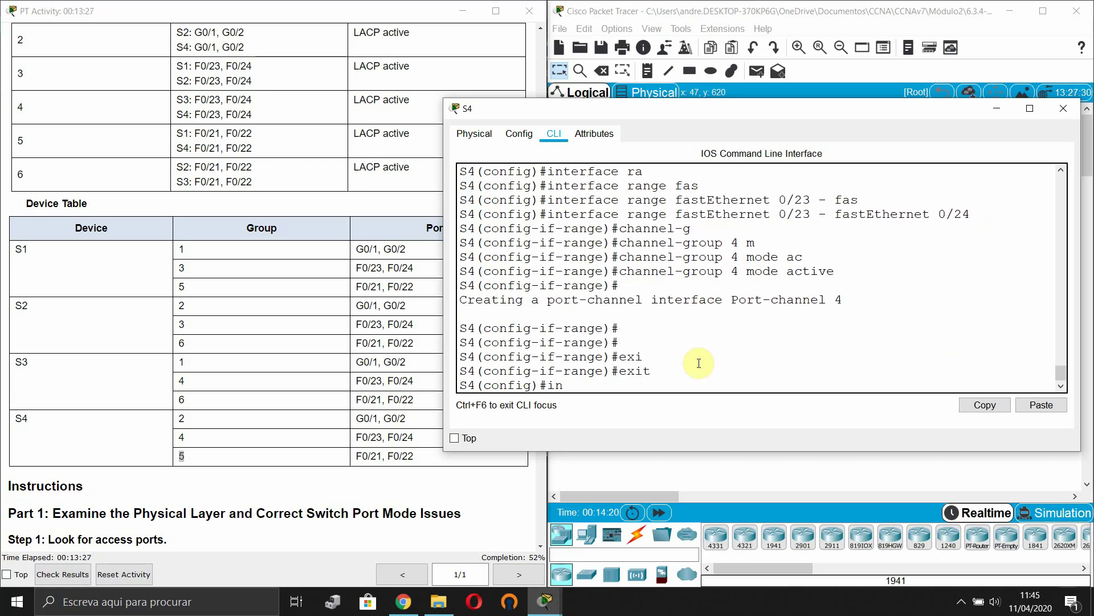
key(Tab)
text(po)
key(Tab)
text(4)
key(Return)
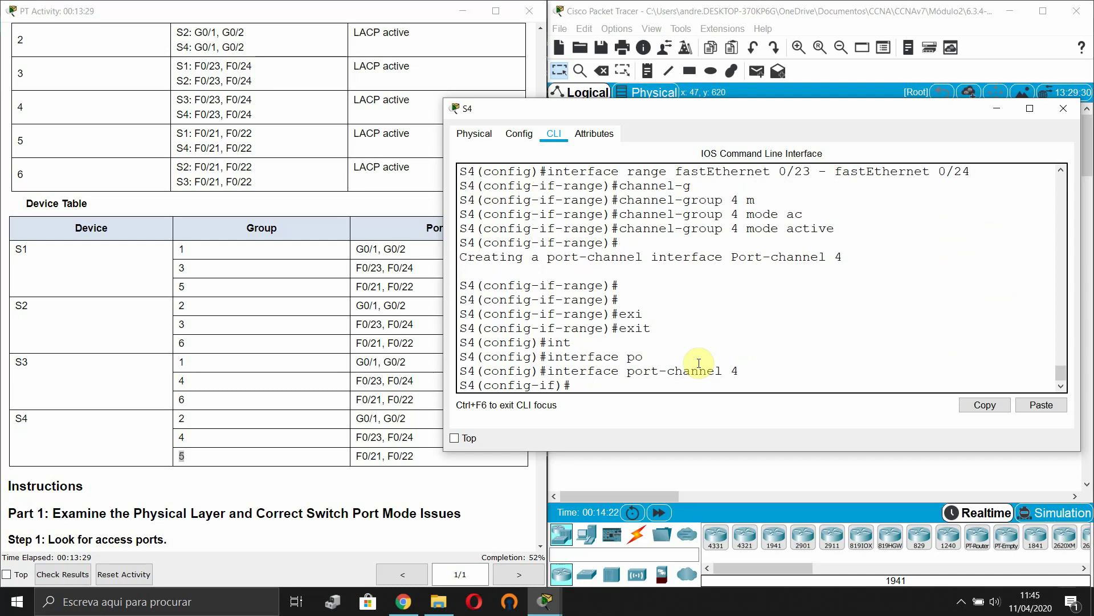
Make S4's port-channel 4 a trunk with switchport mode trunk
text(sw)
key(Tab)
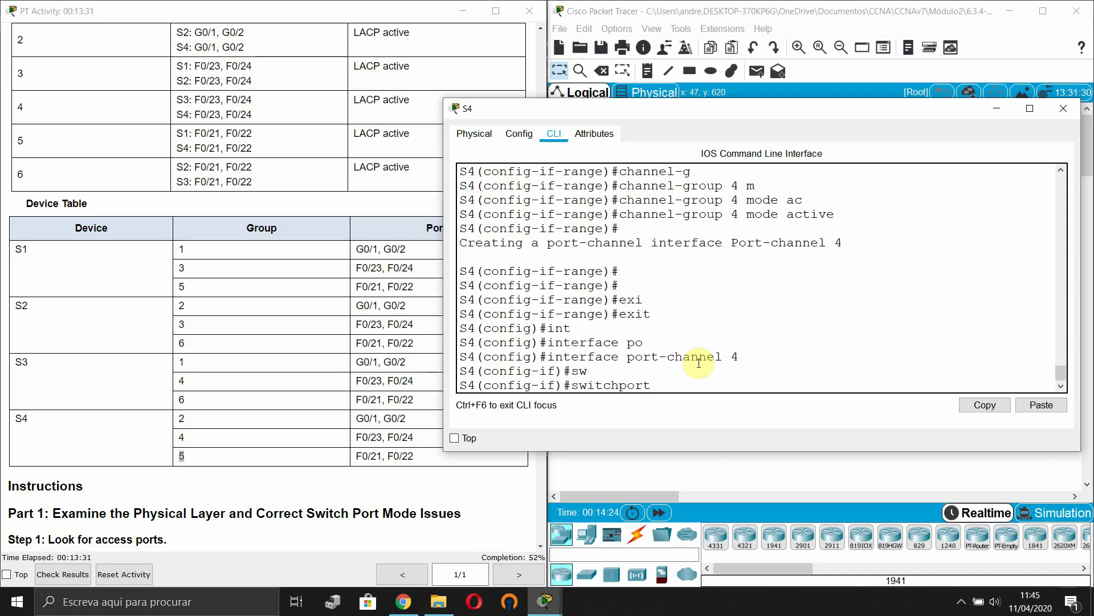
text(m)
key(Tab)
text(tr)
key(Tab)
key(Return)
key(Return)
key(Return)
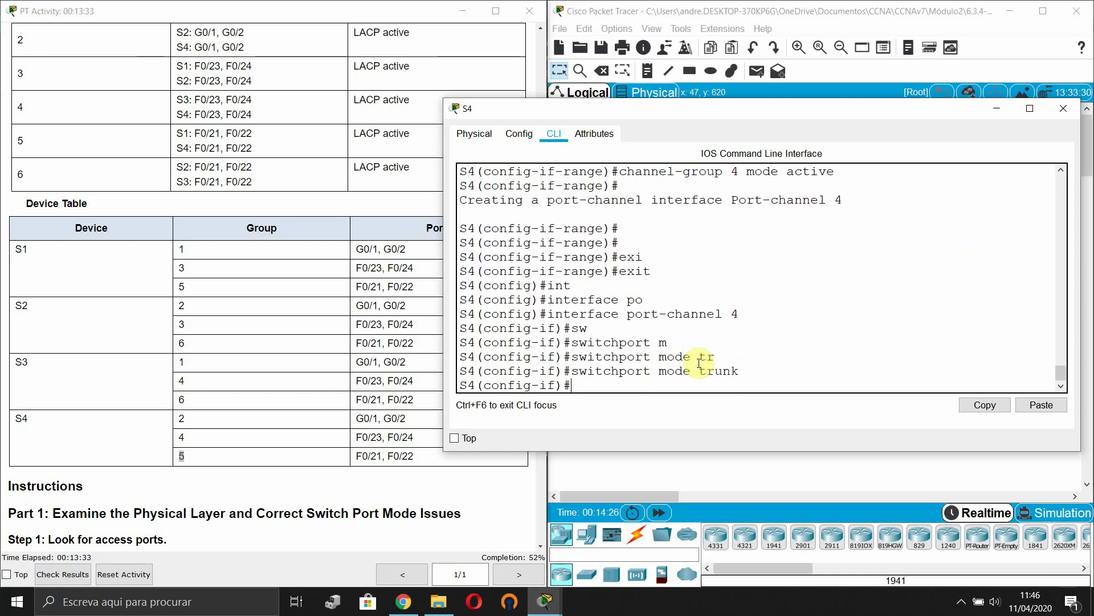
Enable S4's port-channel 4 with no shutdown
text(no shu)
key(Tab)
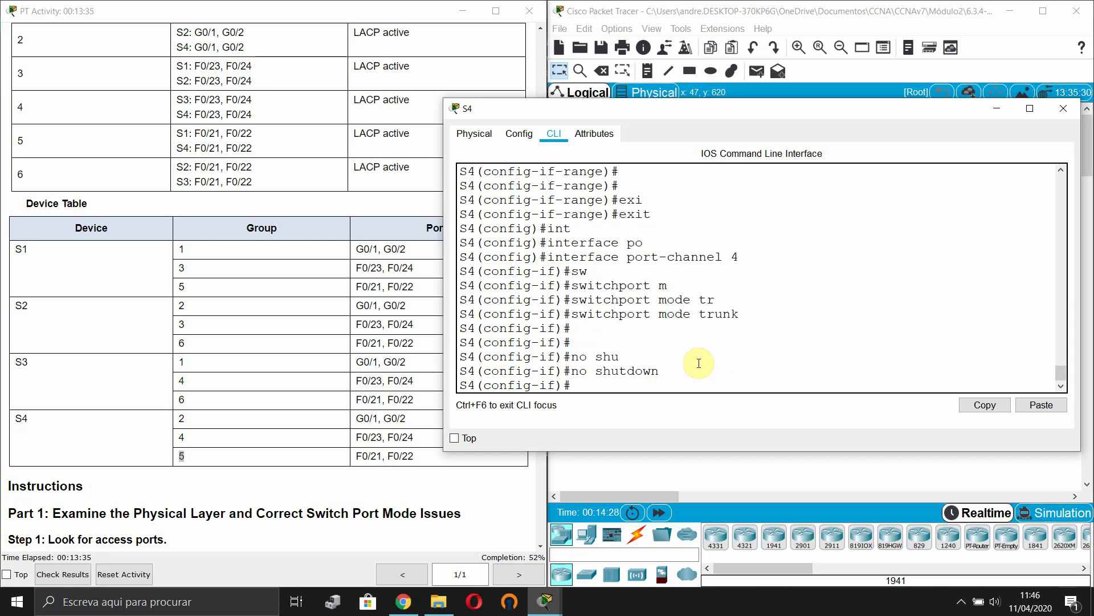
key(Return)
key(Return)
key(Return)
Exit port-channel 4 and global configuration on S4 to return to privileged EXEC mode
text(exi)
key(Tab)
key(Return)
key(Return)
key(Return)
text(exi)
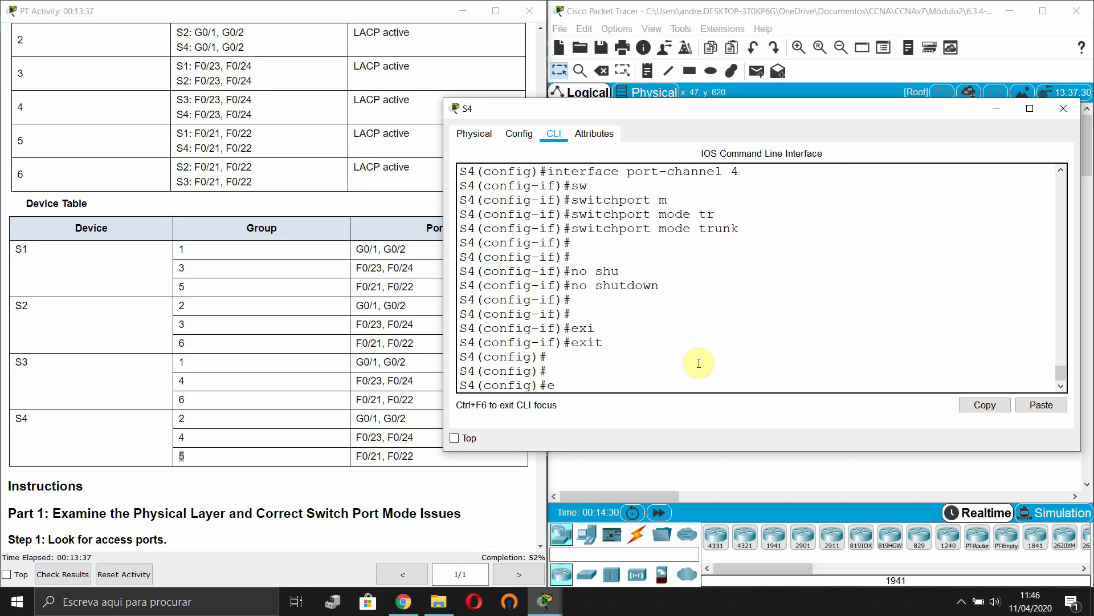
key(Tab)
key(Return)
key(Return)
key(Return)
key(Return)
Run show etherchannel summary on S4 to check the rebuilt group 4
text(sho)
key(Tab)
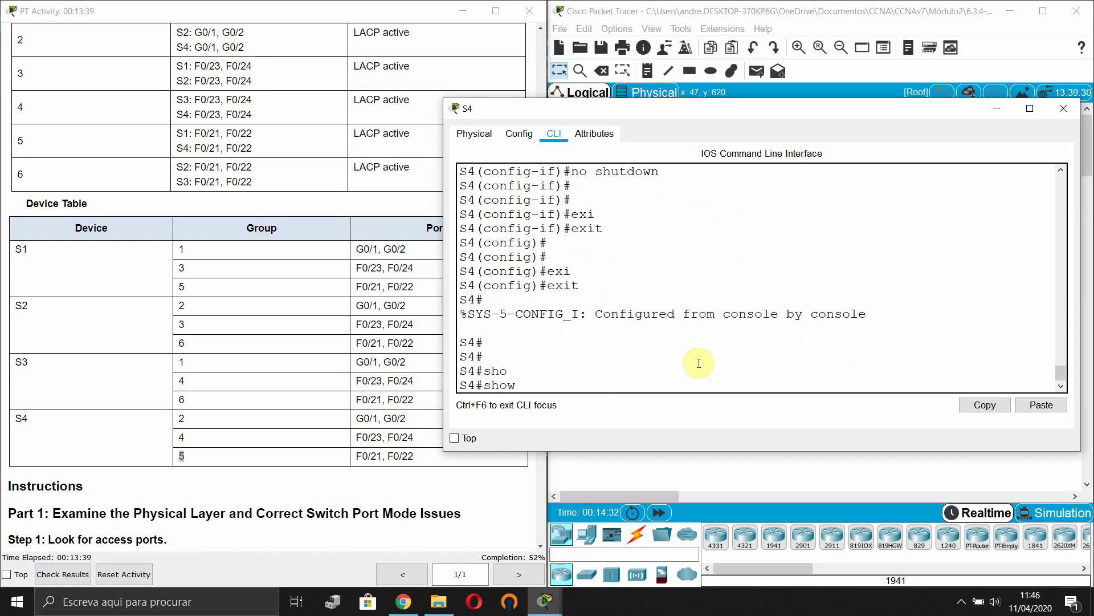
text(ether)
key(Tab)
text(sum)
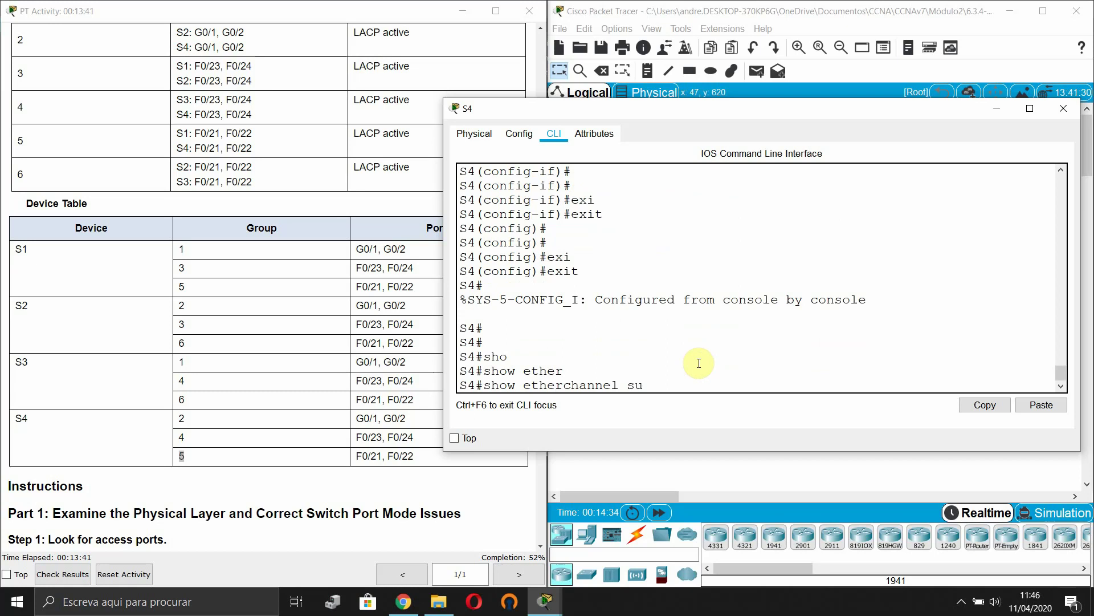
key(Tab)
key(Return)
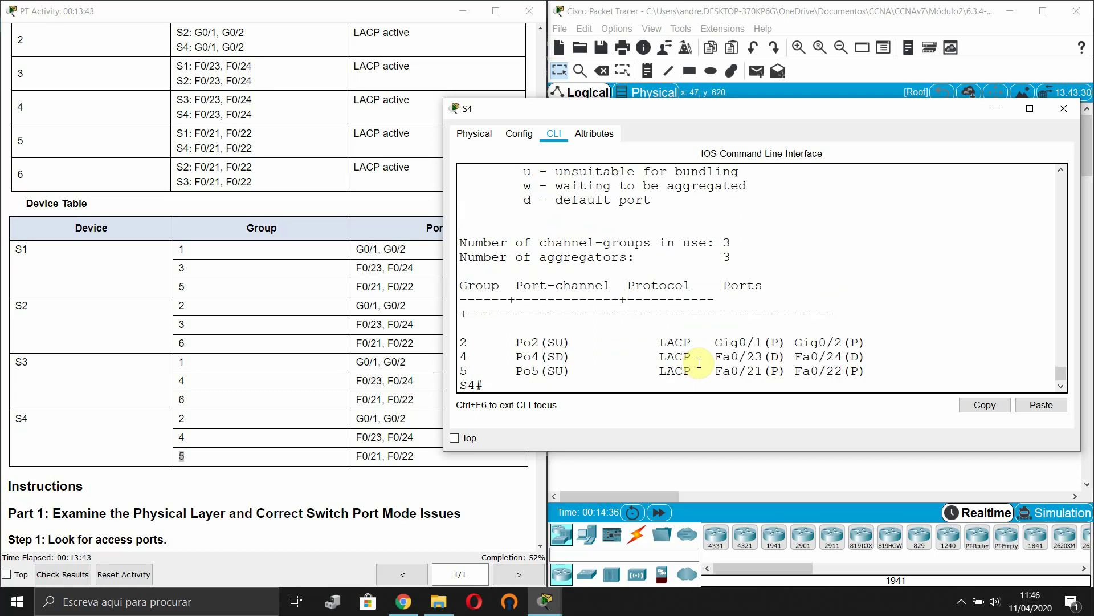
Return to the topology and fast-forward the simulation time three times
click(858, 478)
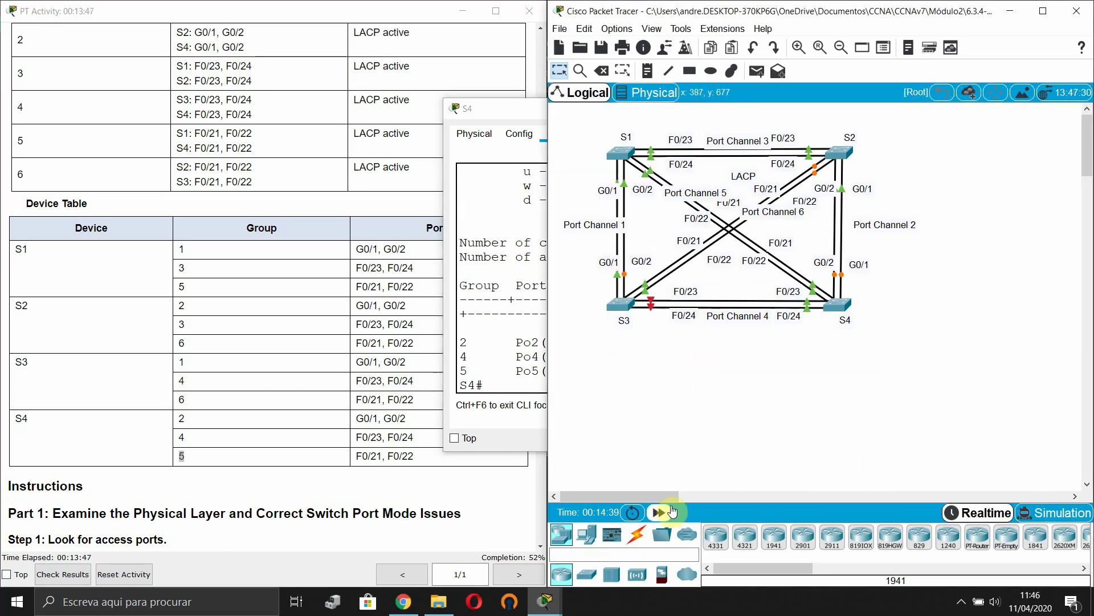
click(660, 513)
click(667, 514)
click(654, 514)
Review the activity instructions for Part 2 on examining and correcting port channel assignments
click(252, 479)
scroll(251, 479, down, 6)
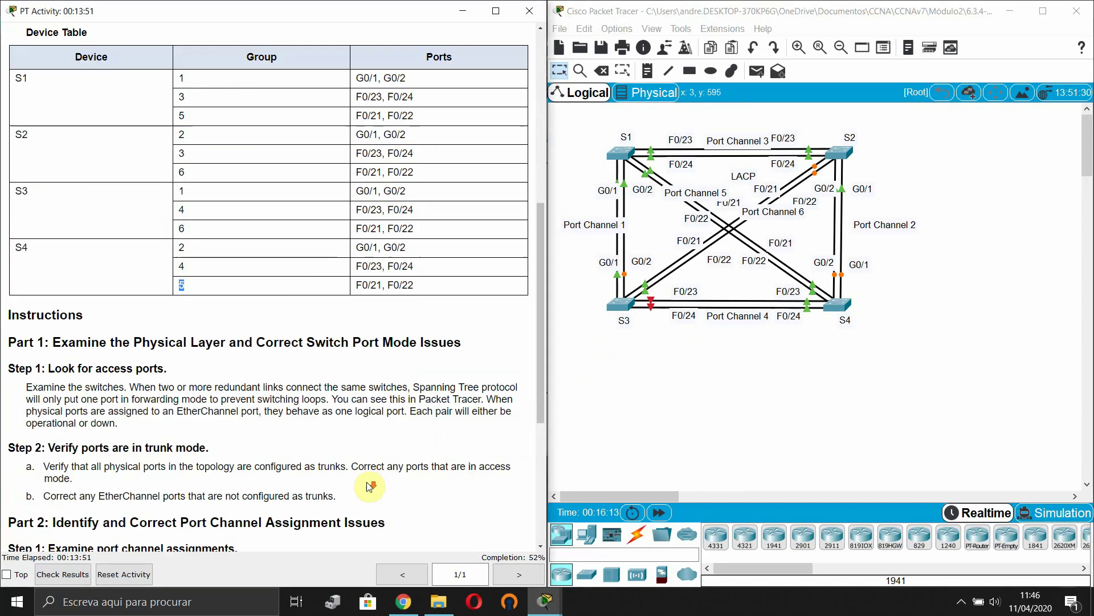
scroll(217, 388, down, 1)
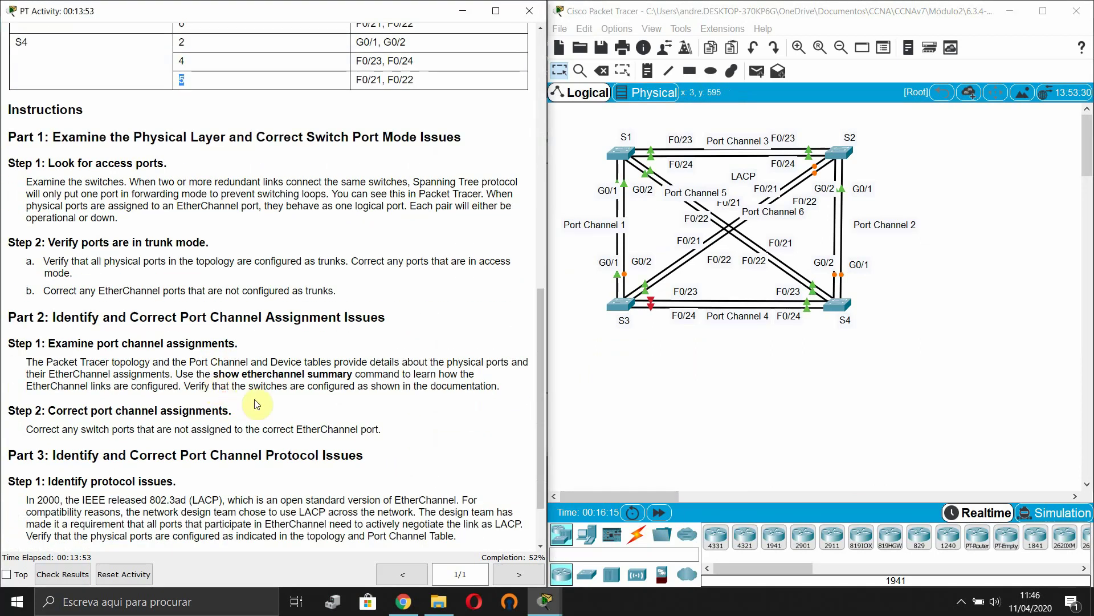
scroll(277, 411, down, 1)
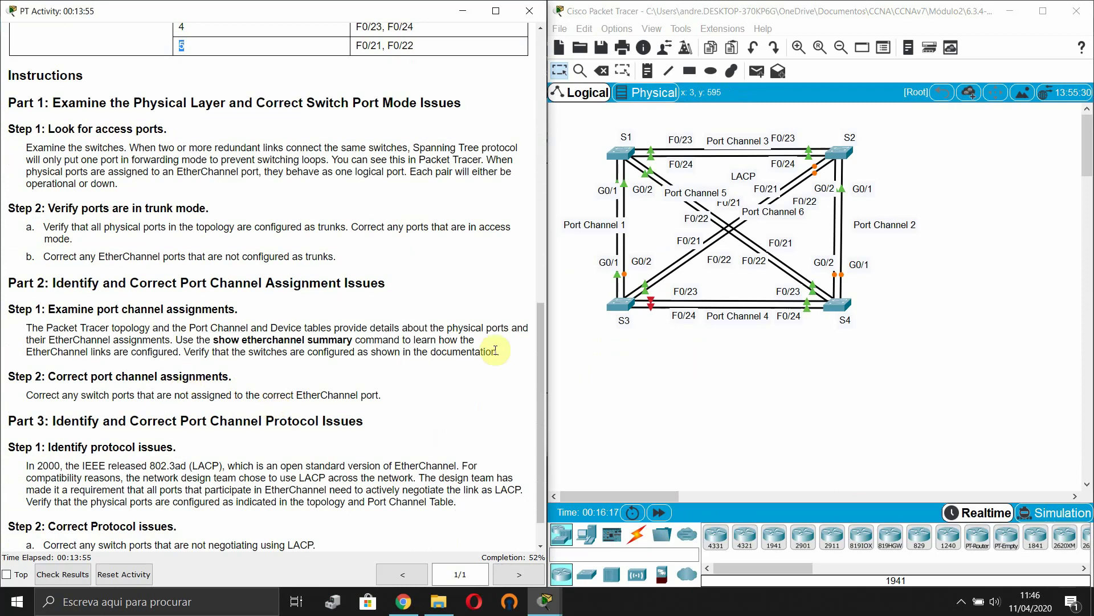
drag(400, 395, 7, 283)
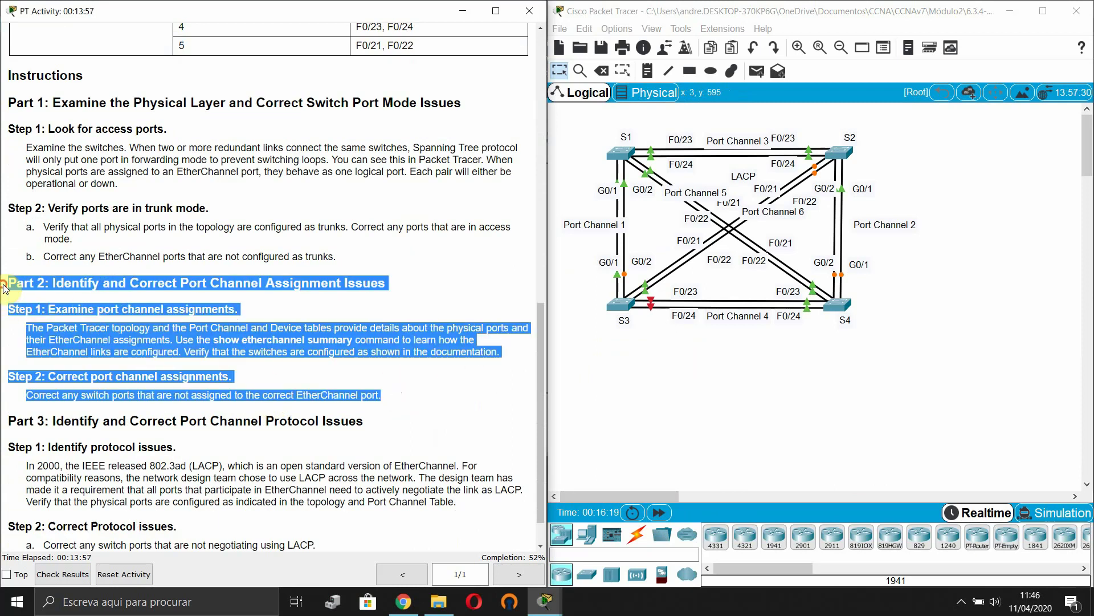
click(88, 338)
Read the Part 3 instructions on correcting switch ports that are not negotiating using LACP
scroll(89, 338, down, 1)
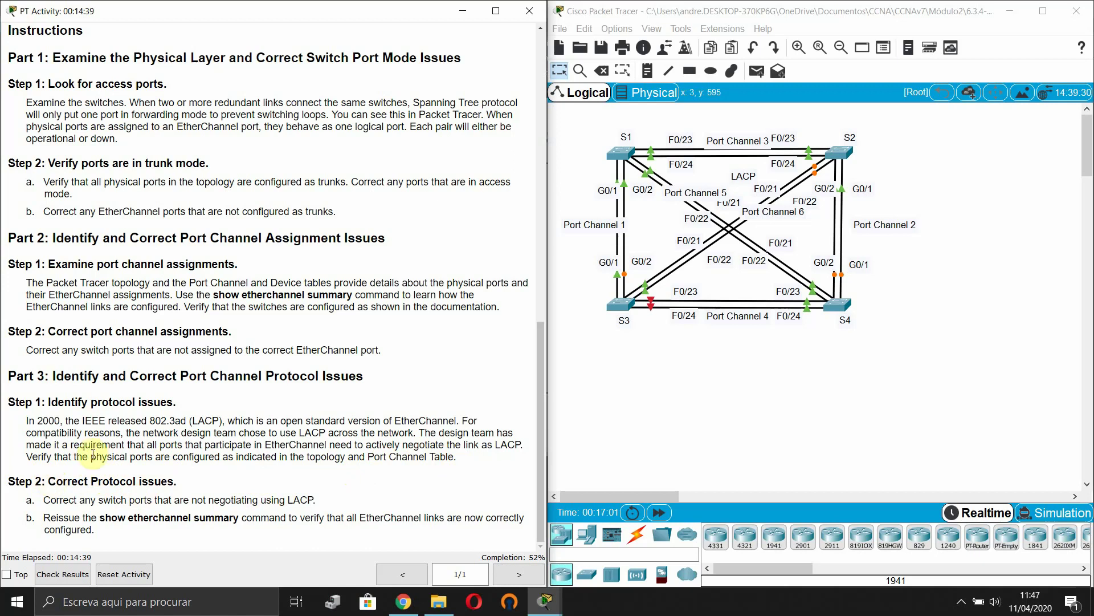
drag(49, 500, 314, 501)
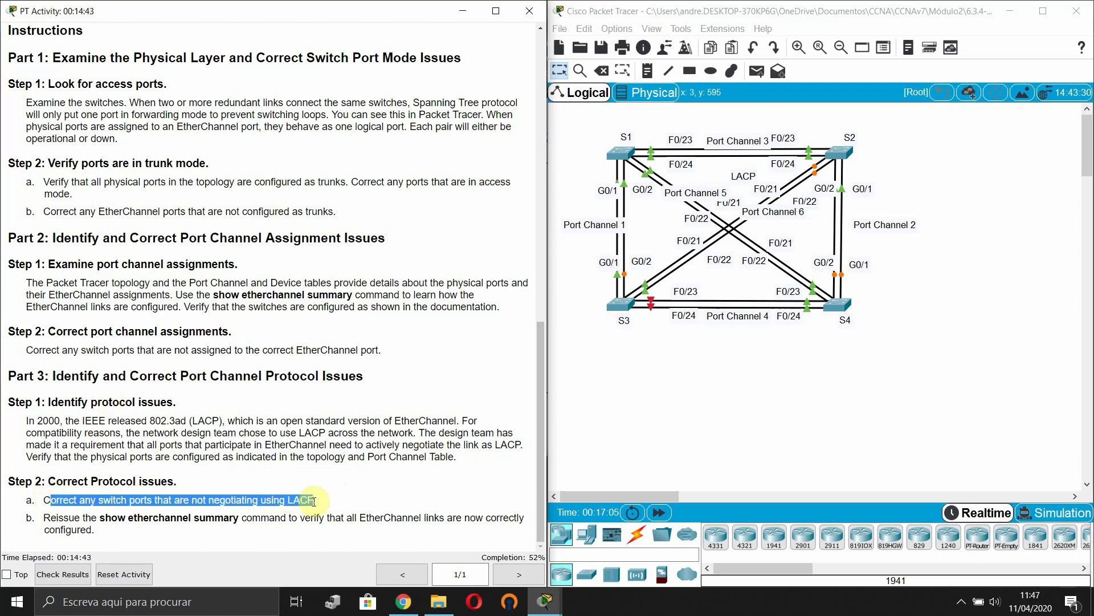
click(349, 512)
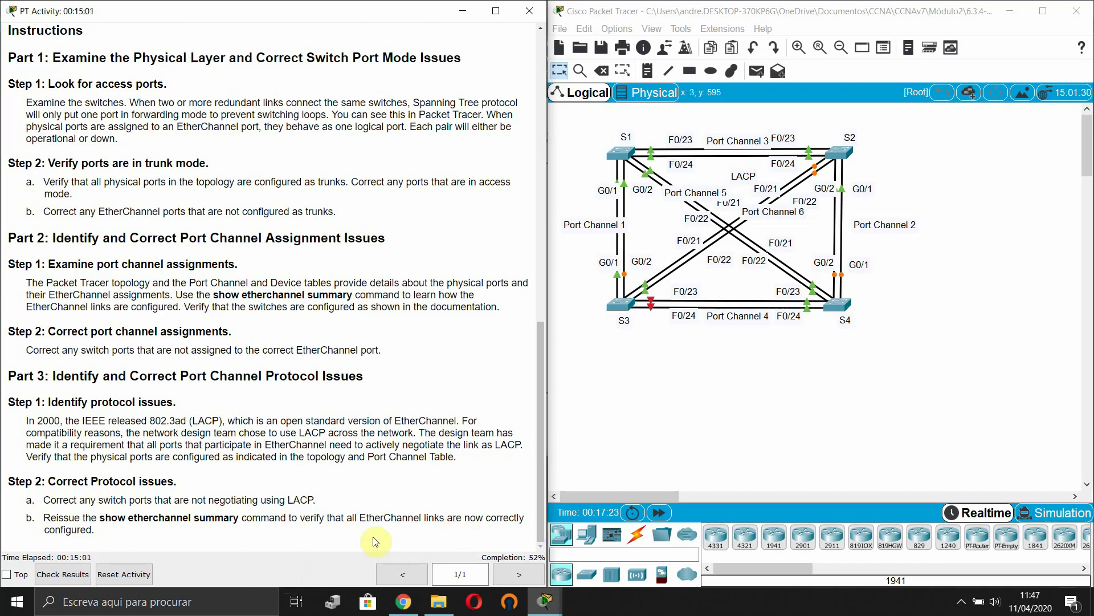
Open S1's command line and exit global configuration to privileged EXEC mode
click(637, 393)
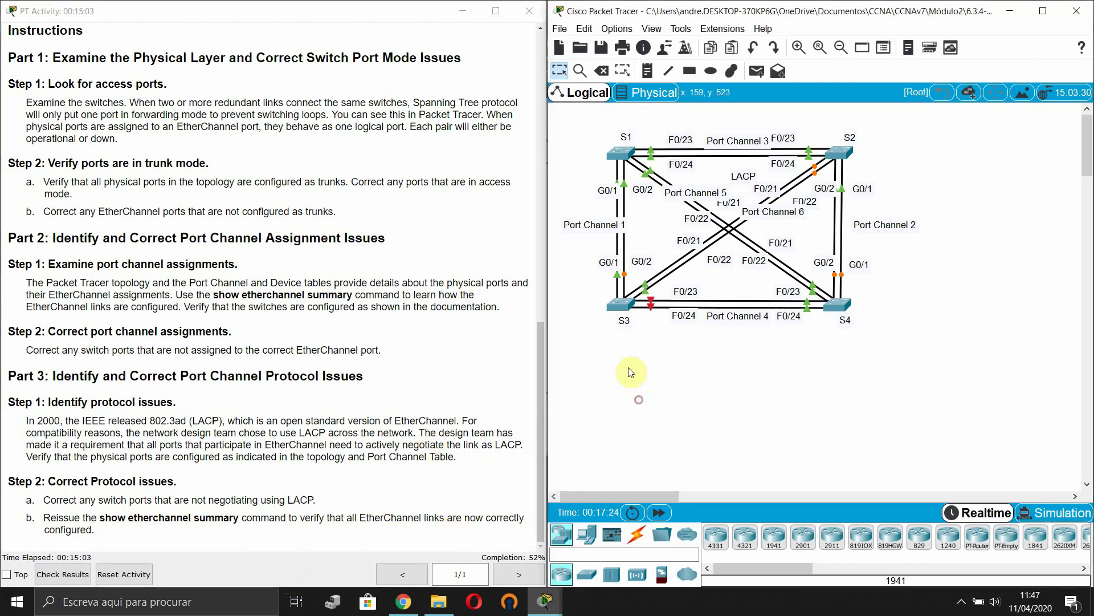
click(637, 165)
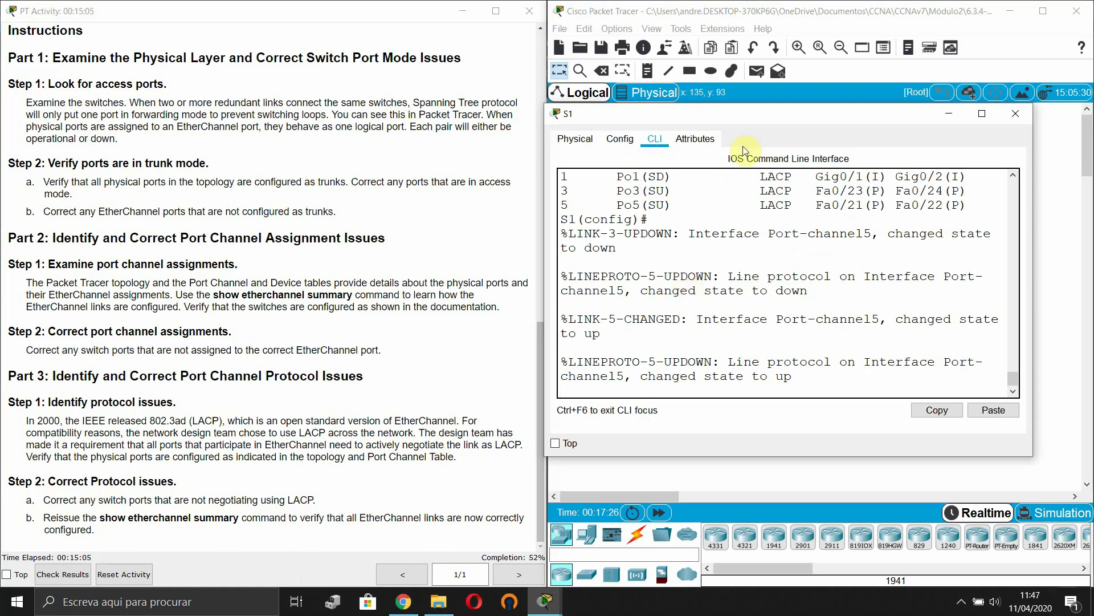
drag(754, 121, 555, 127)
key(Return)
key(Return)
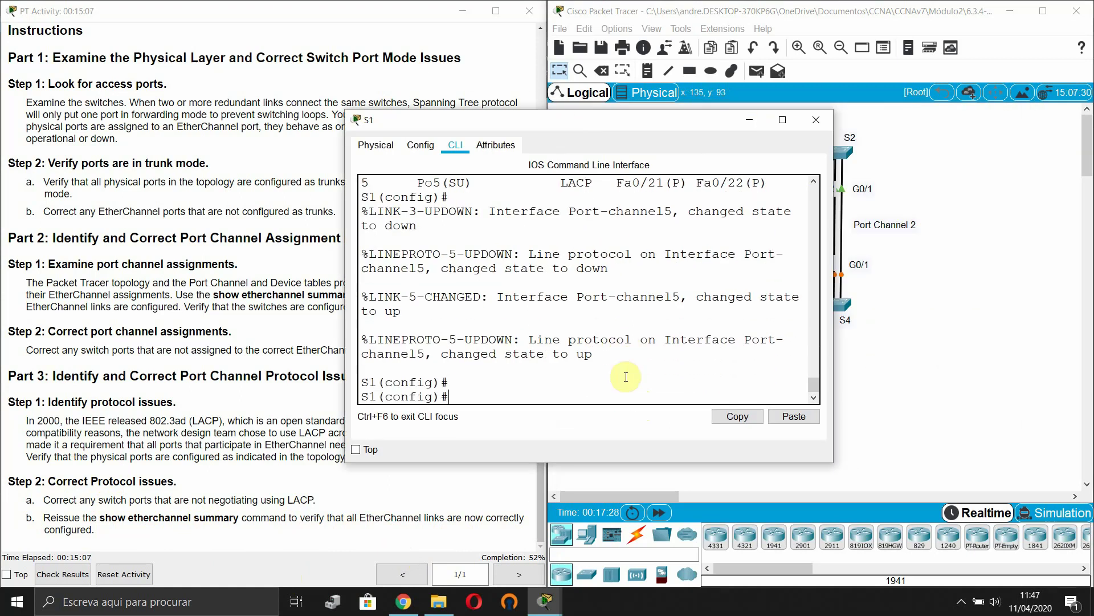
text(exi)
key(Tab)
key(Return)
Run show etherchannel summary on S1 and check the protocol of groups 1, 3 and 5
text(sh)
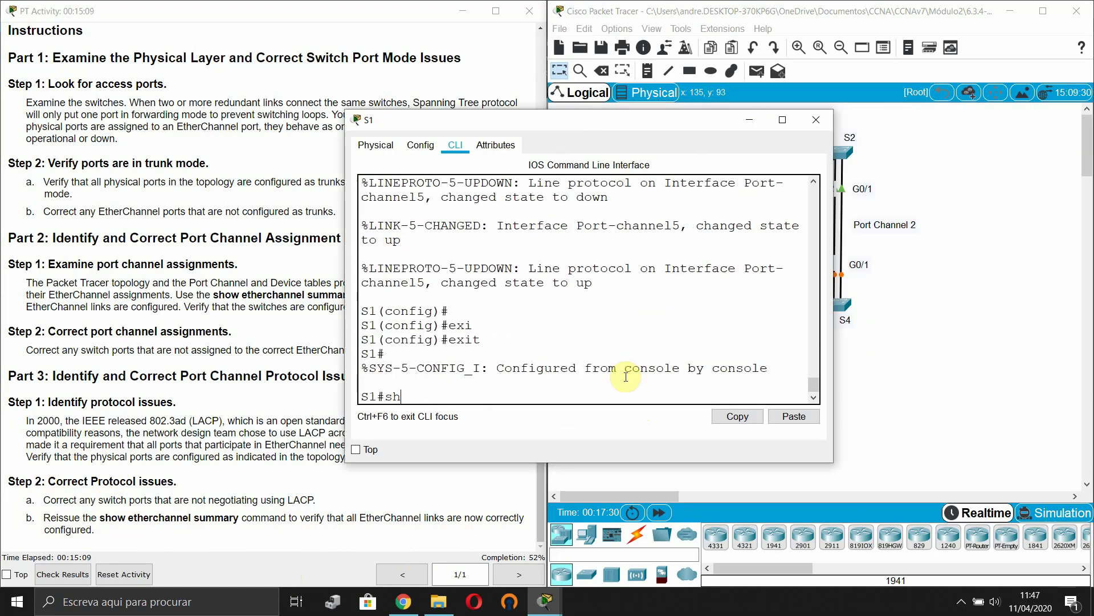
text(o)
key(Tab)
text(ether)
key(Tab)
text(s)
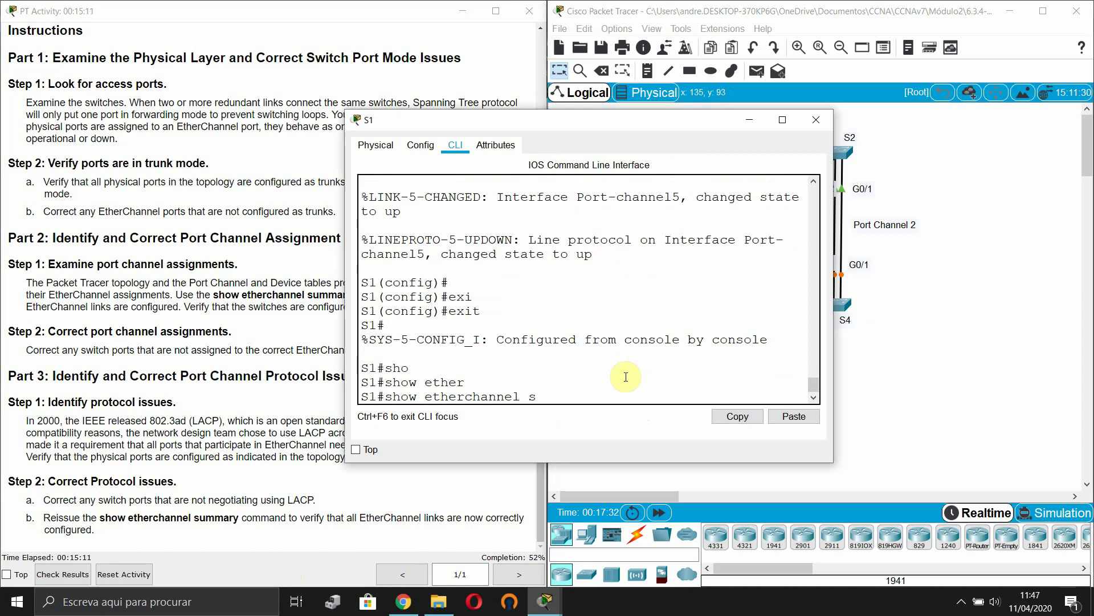
text(um)
key(Tab)
key(Return)
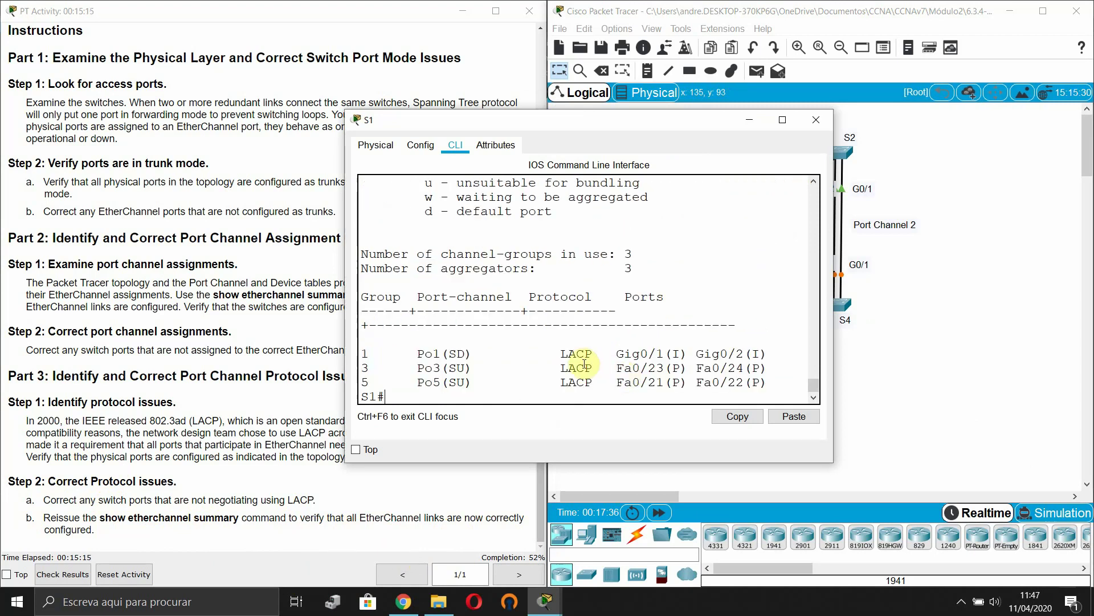
drag(560, 355, 565, 383)
Open S2's command line and run show etherchannel summary to check its groups' protocols
click(939, 337)
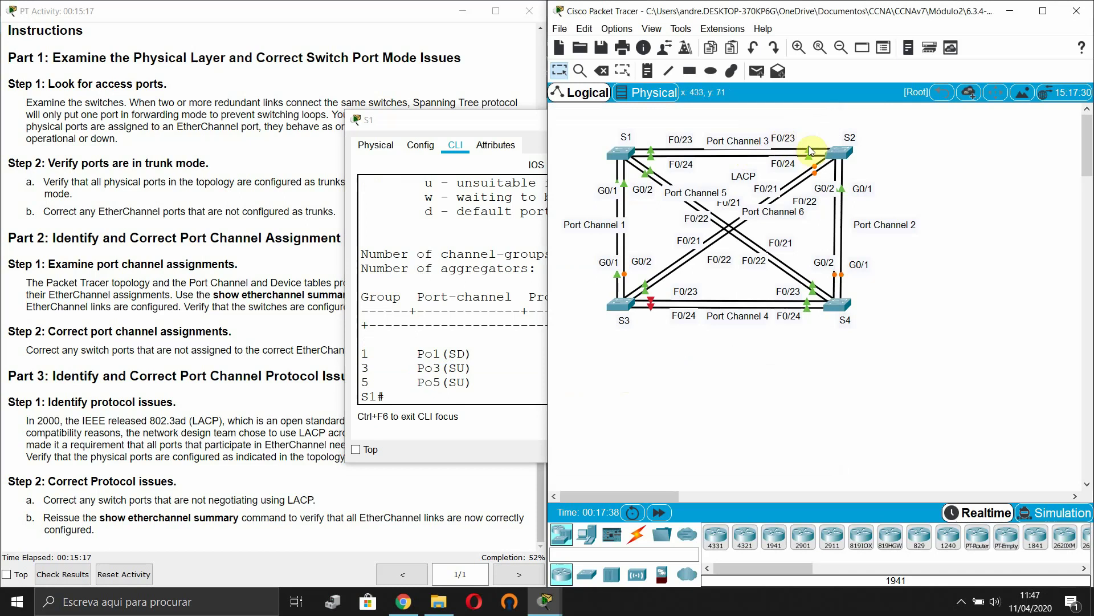
click(838, 151)
key(Return)
key(Return)
text(sho)
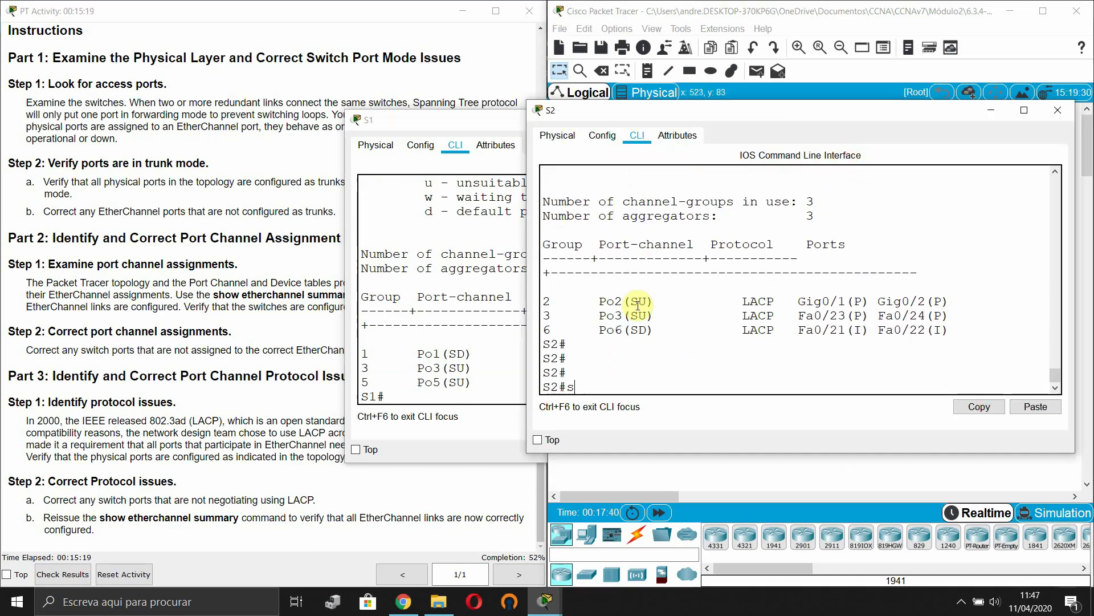
key(Tab)
text(ether)
key(Tab)
text(sum)
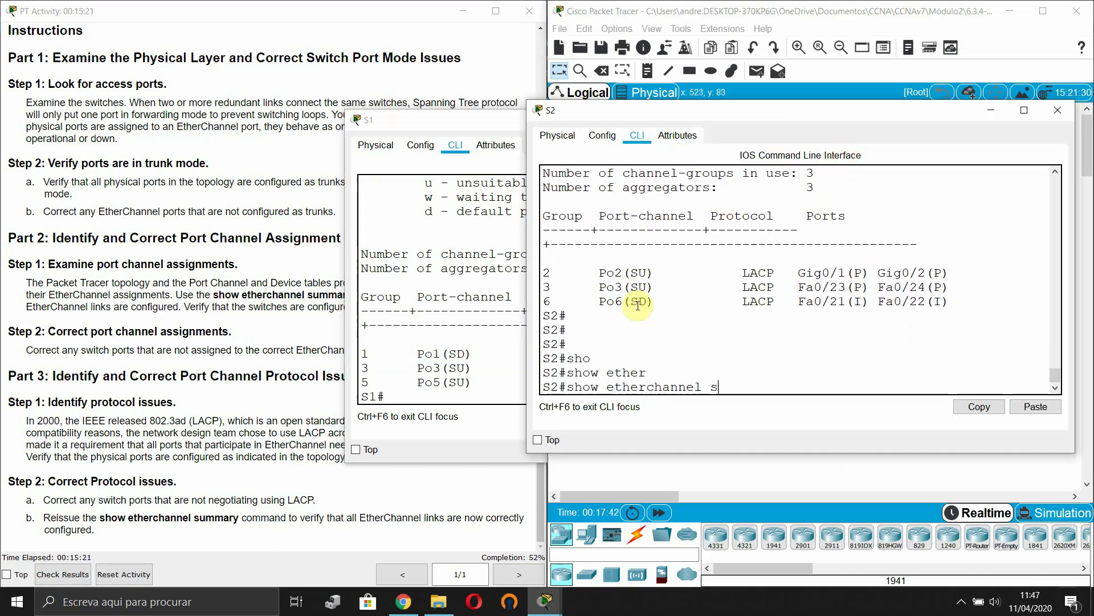
key(Tab)
key(Return)
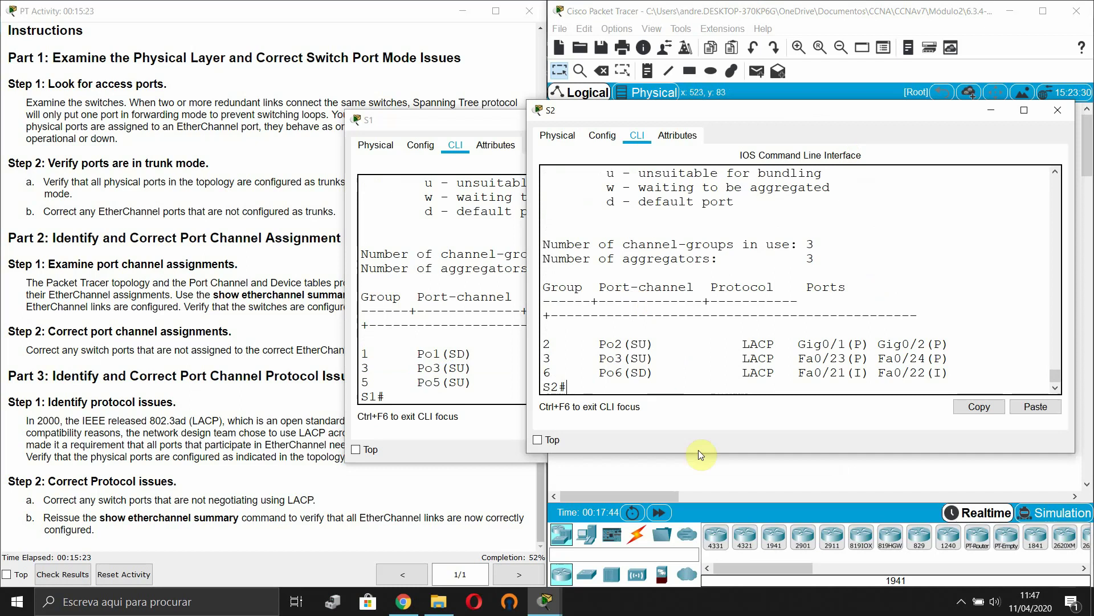
Open S3's command line and run show etherchannel summary to check the protocol of each group
click(757, 481)
click(621, 305)
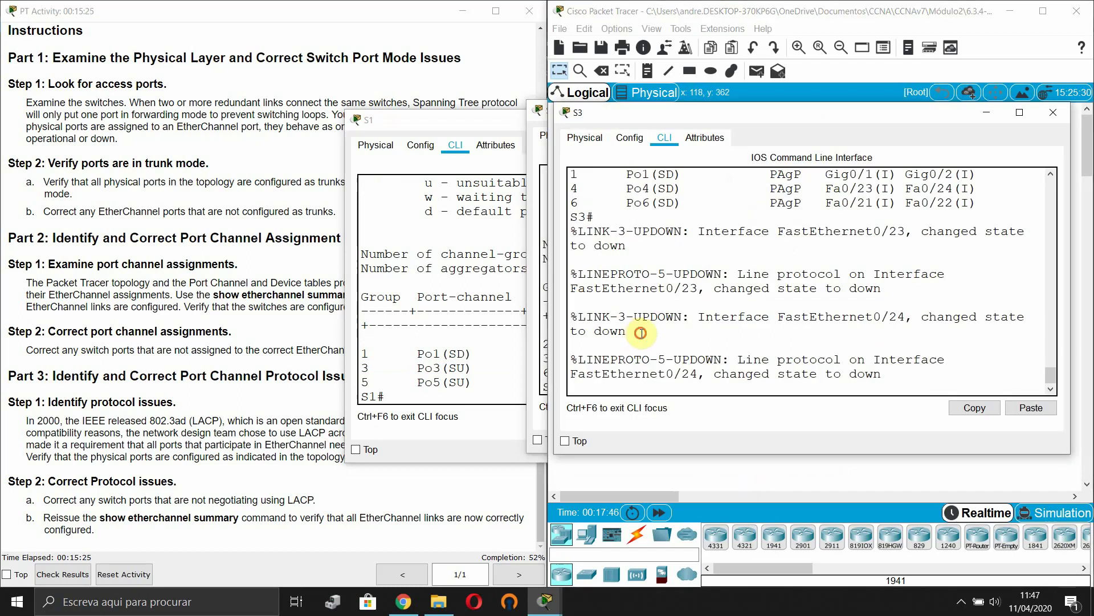
key(Return)
key(Return)
key(Return)
text(sho)
key(Tab)
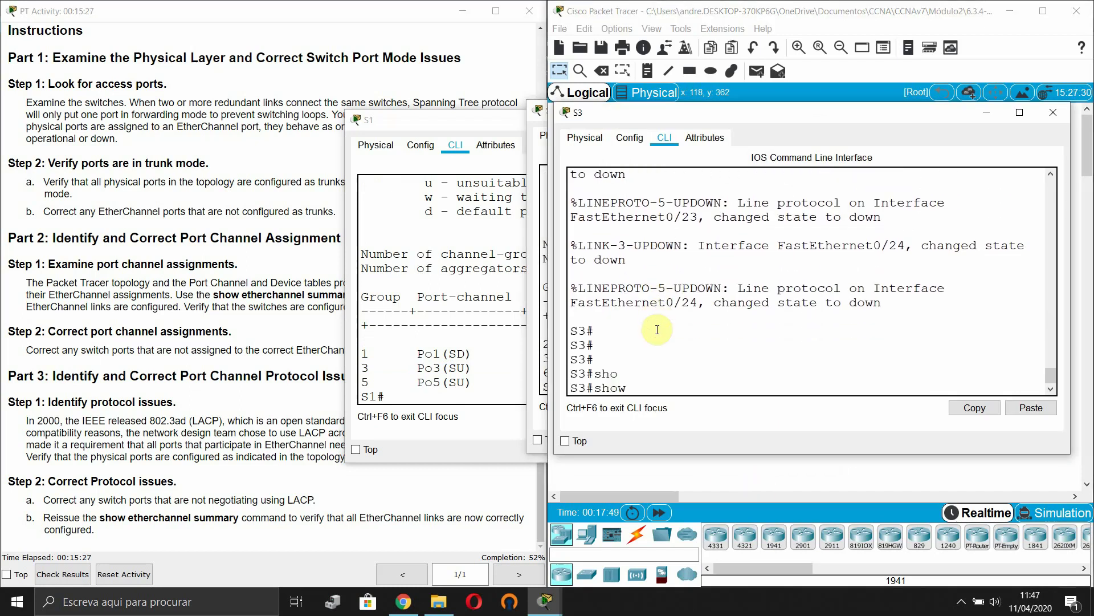
text(ether)
key(Tab)
text(su)
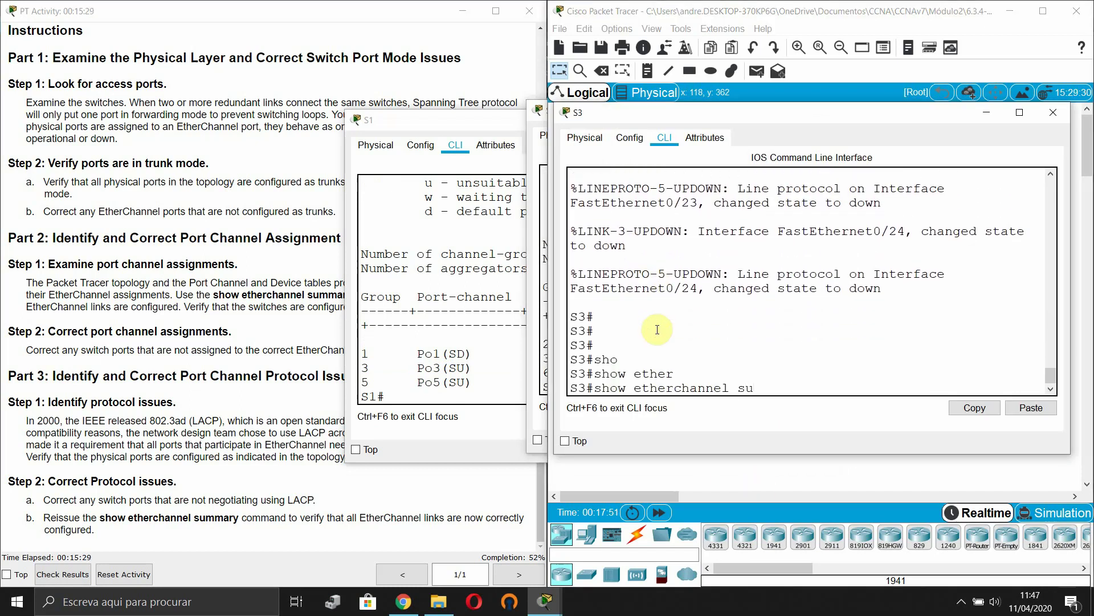
key(Tab)
key(Return)
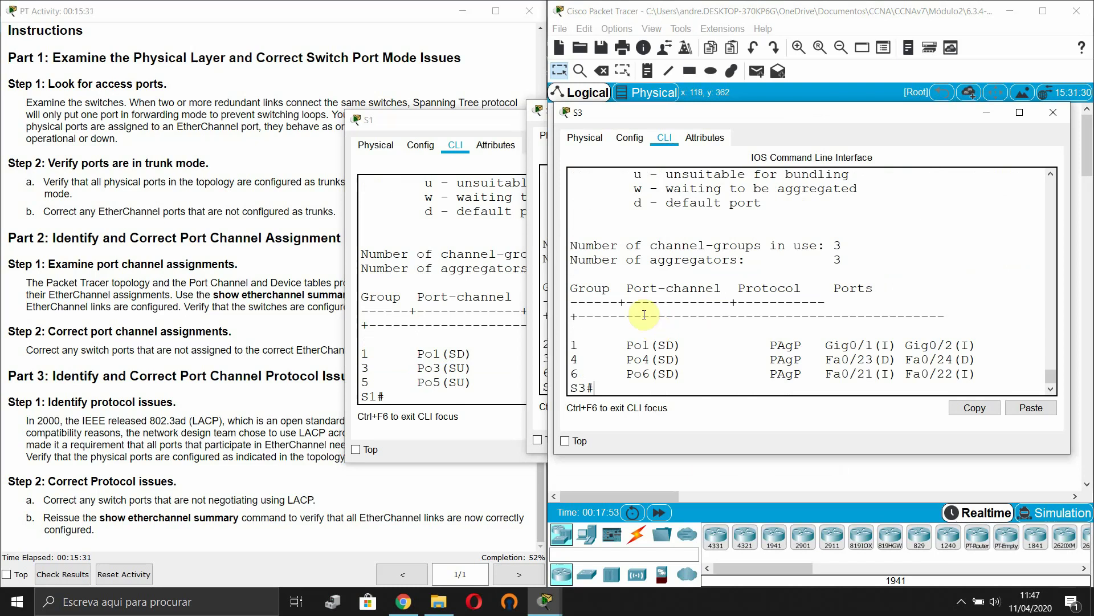
Enter global configuration mode on S3
drag(798, 112, 607, 126)
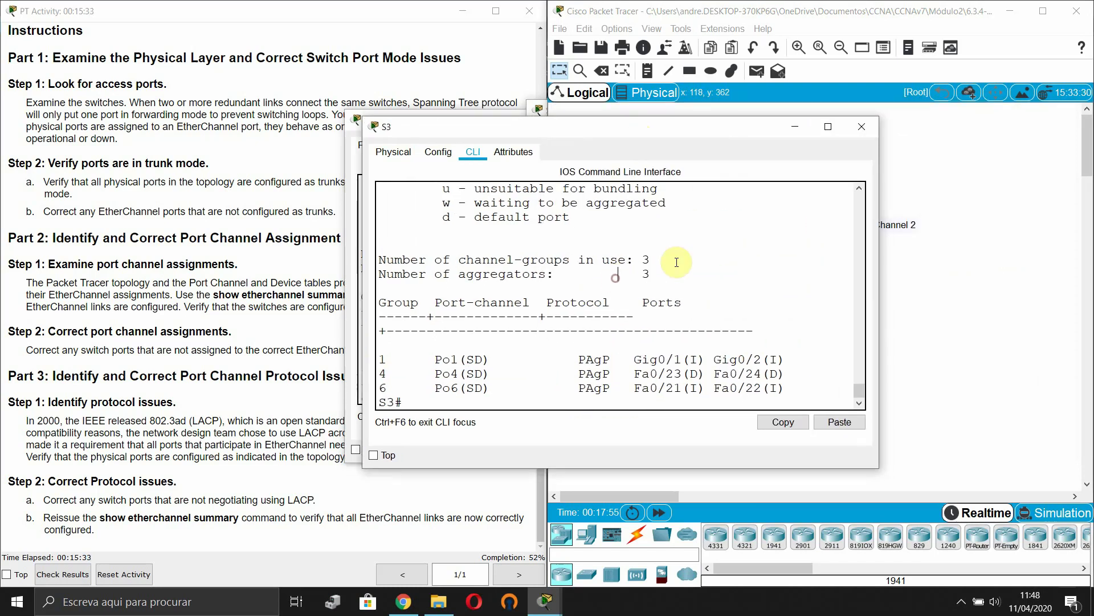
key(Return)
key(Return)
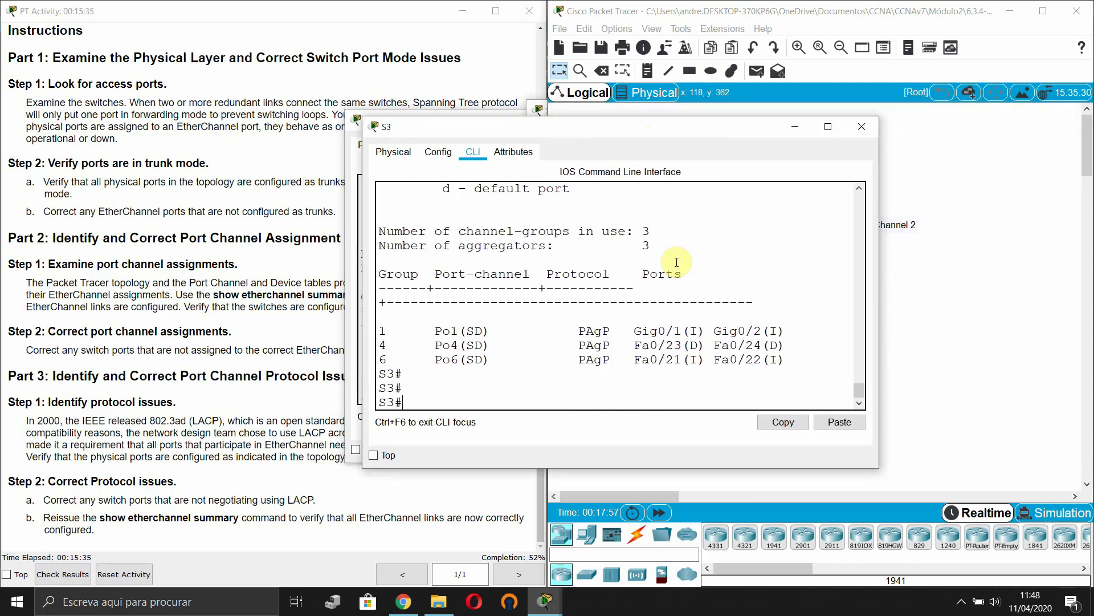
text(conf t)
key(Return)
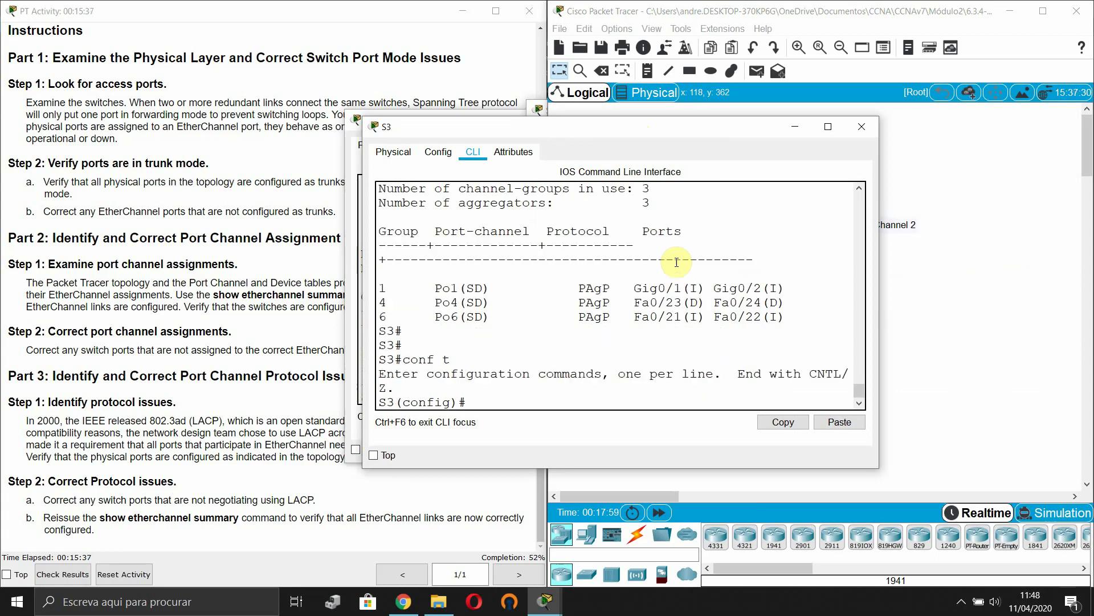
key(Return)
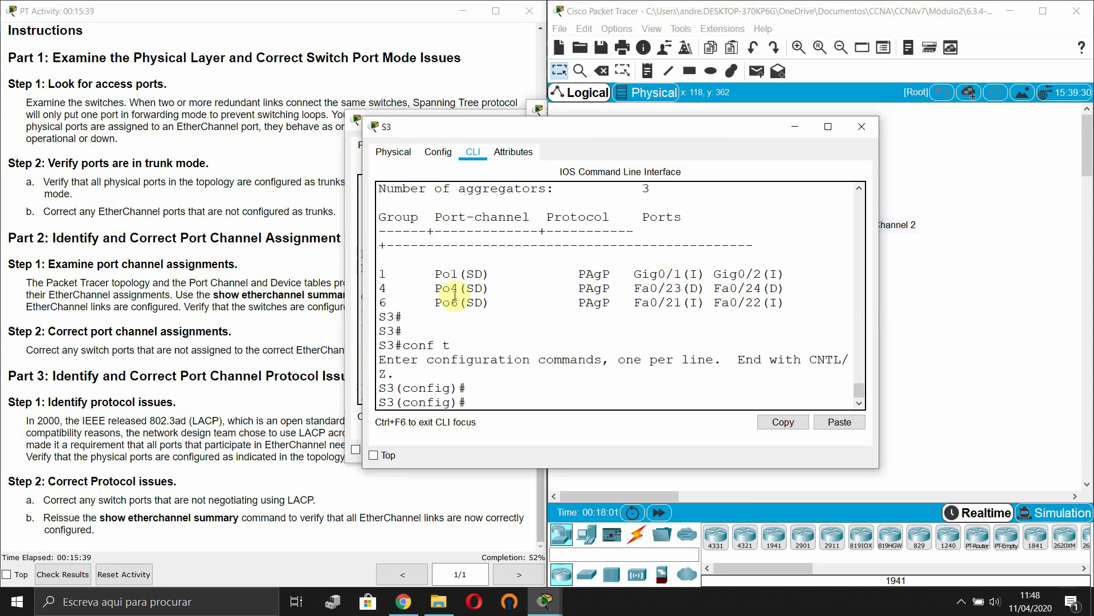
Review the channel group and device tables in the instructions and compare them with the topology and S2's summary
scroll(257, 244, up, 8)
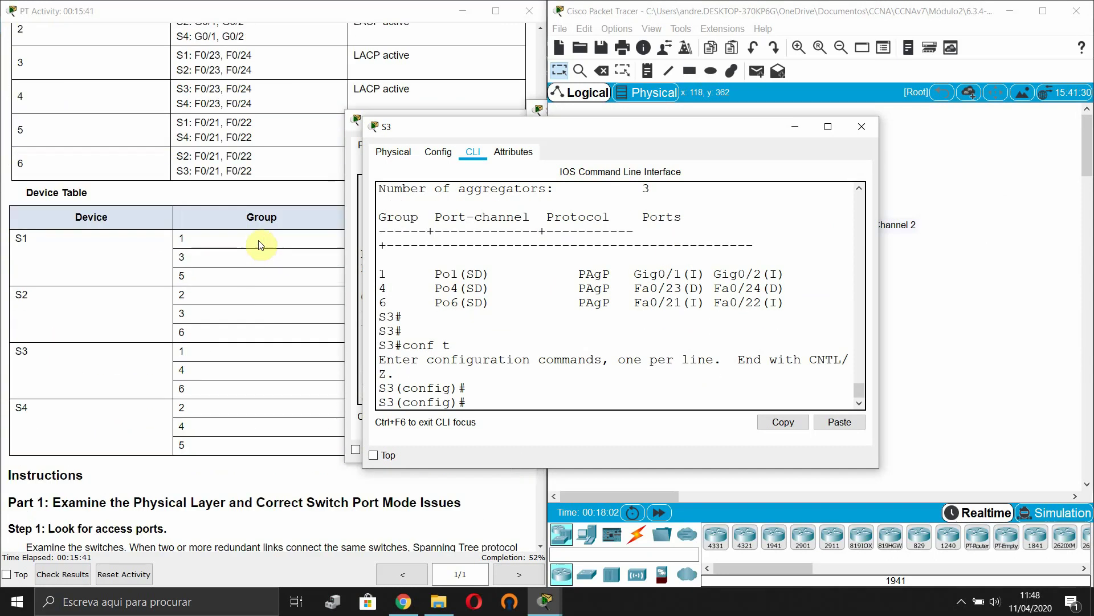
scroll(258, 244, up, 3)
click(1017, 250)
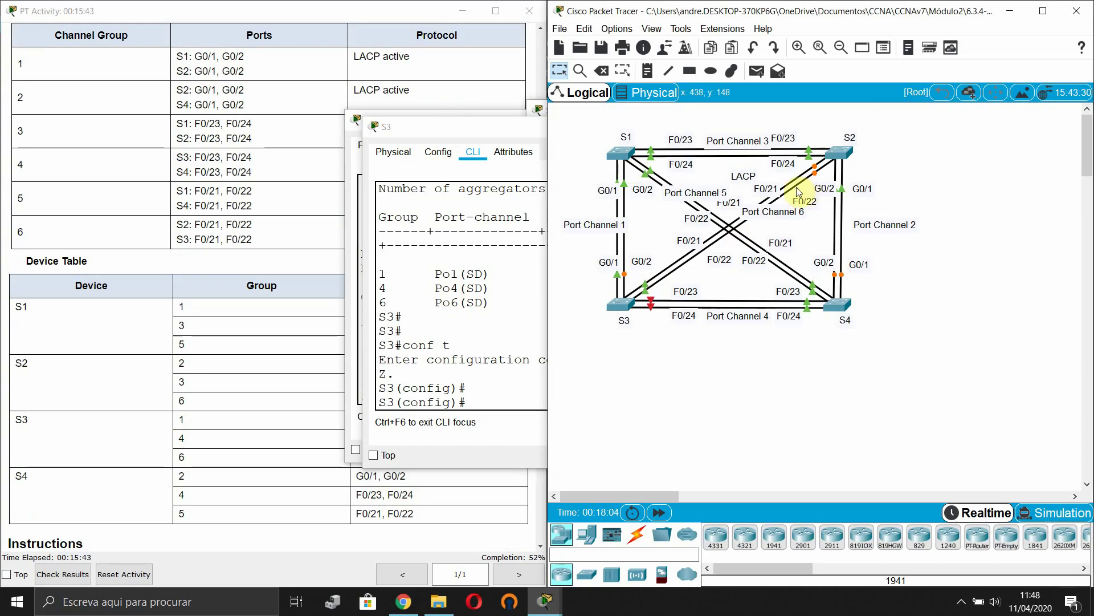
click(405, 110)
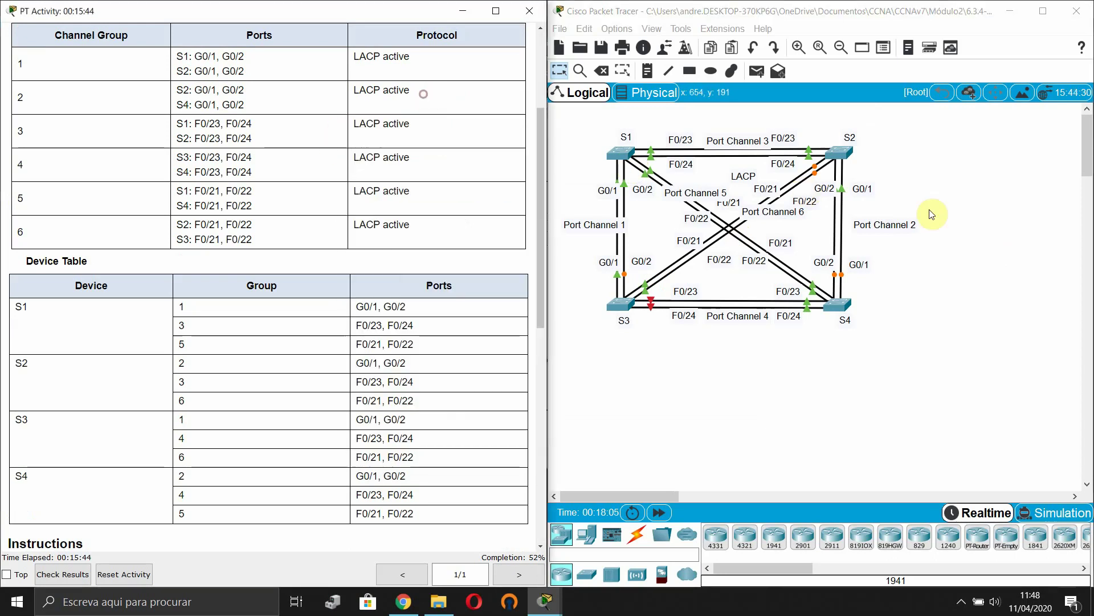
click(846, 152)
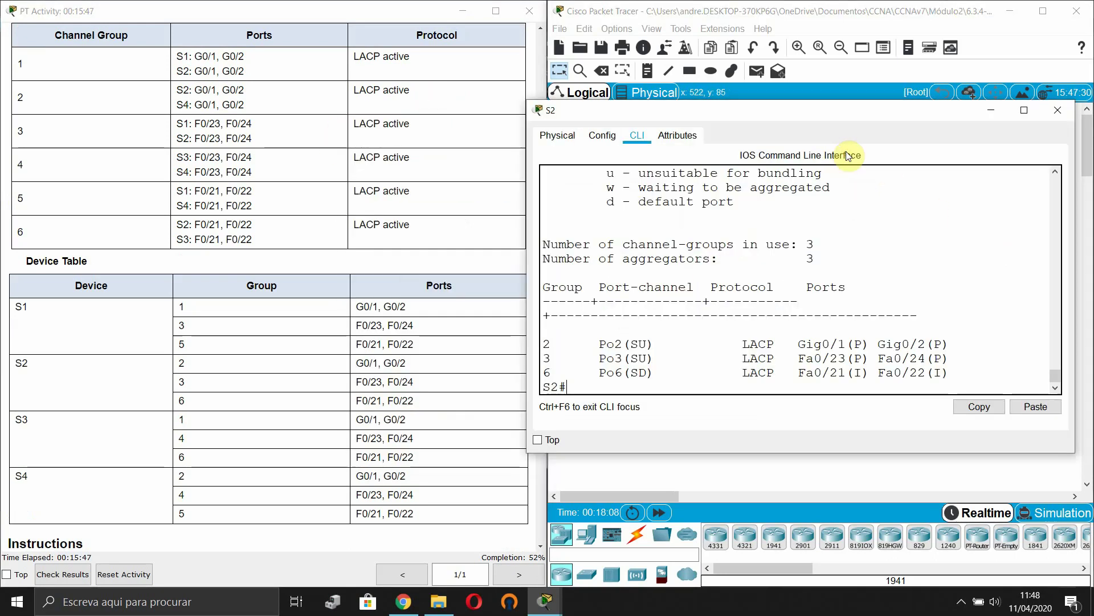
click(1056, 109)
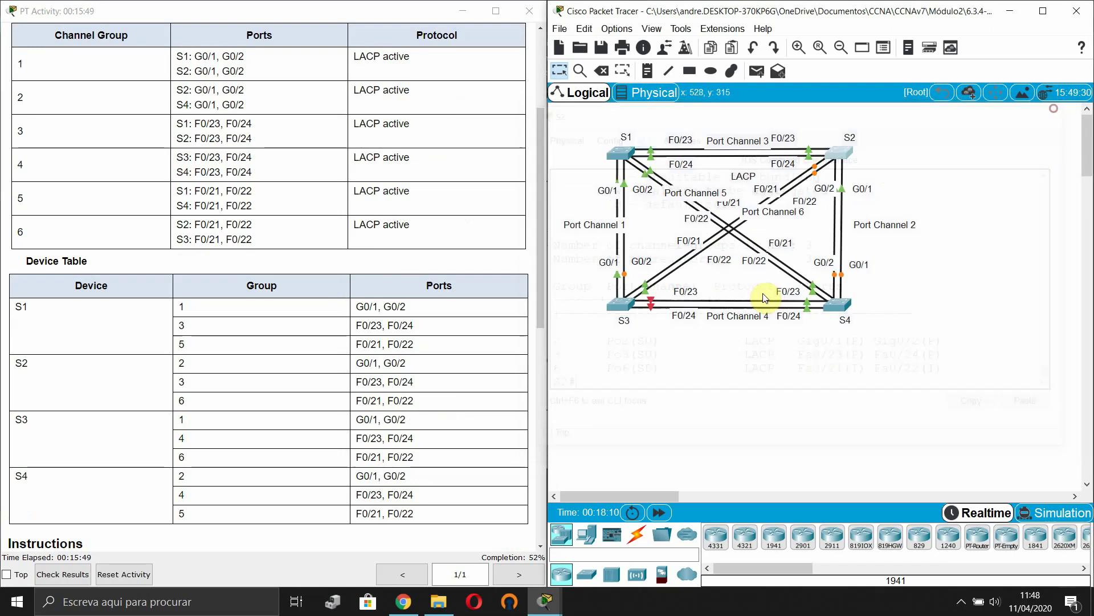
Return to S3's command line and remove its port-channel 1 interface
click(615, 308)
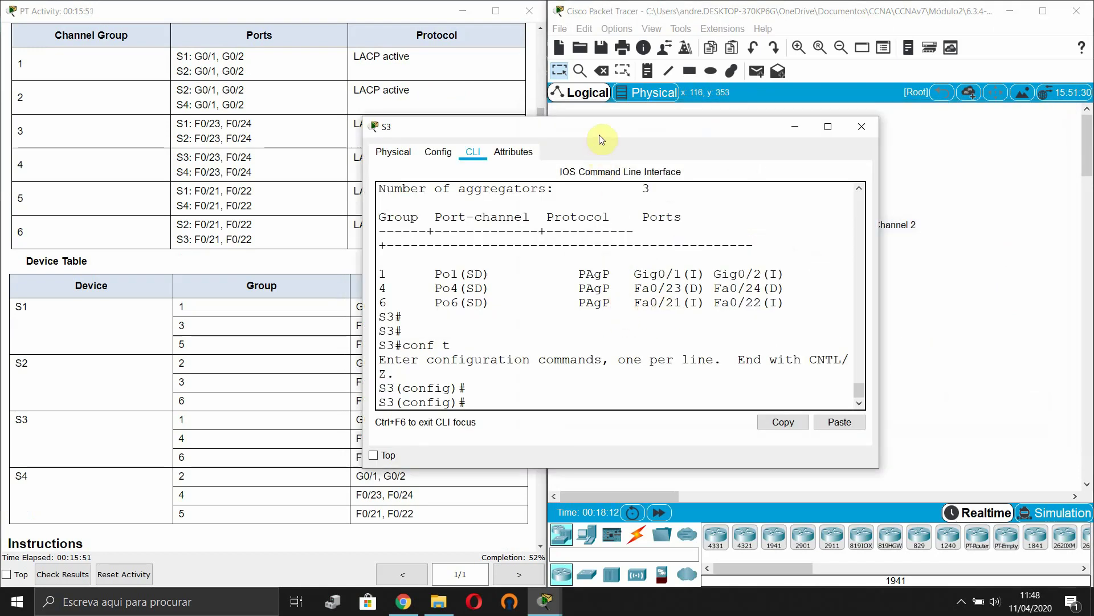
drag(600, 135, 804, 146)
key(Return)
key(Return)
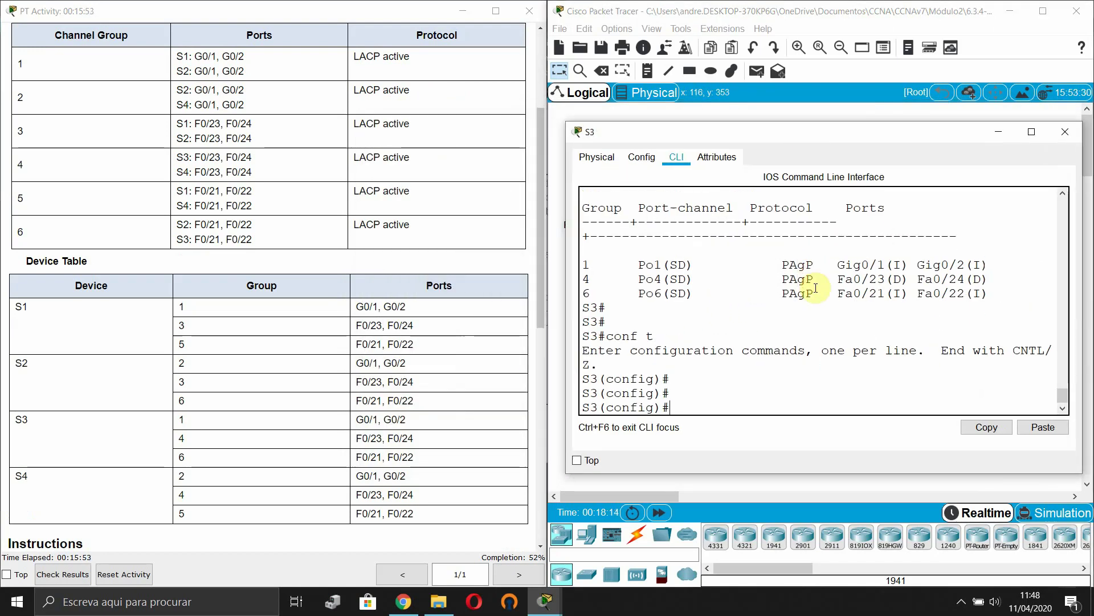
text(no in)
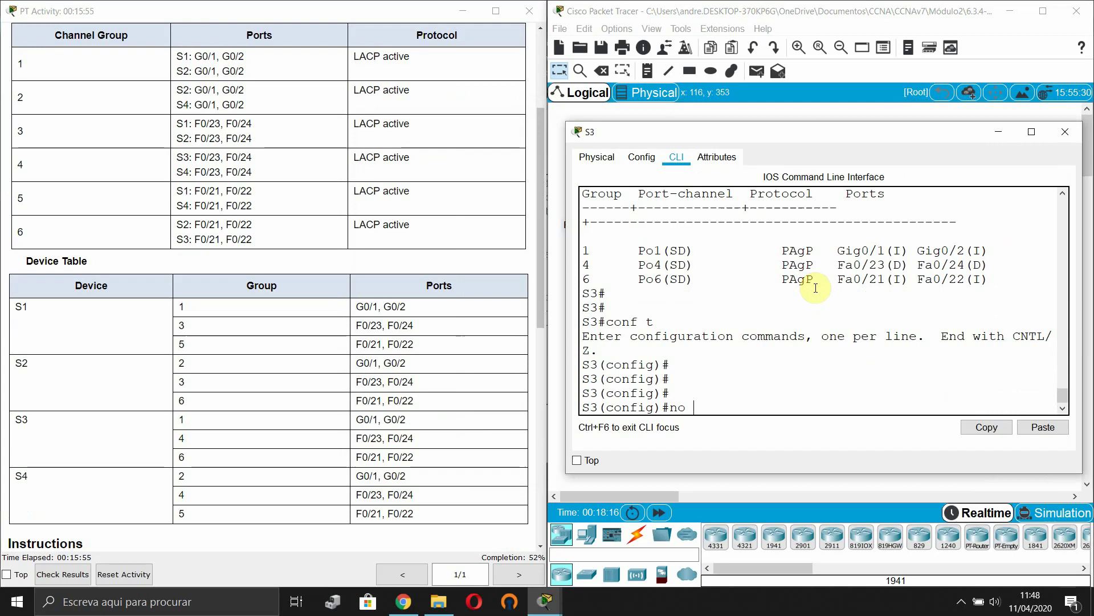
key(Tab)
text(po)
key(Tab)
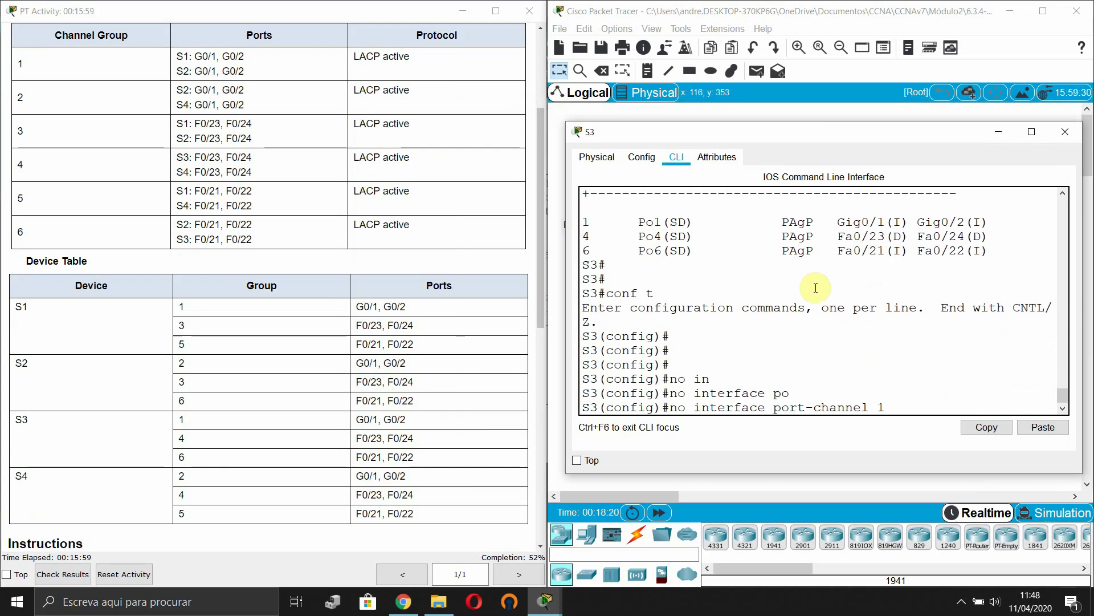
key(Return)
key(Return)
key(Return)
Remove the port-channel 4 and port-channel 6 interfaces from S3
key(Up)
key(BackSpace)
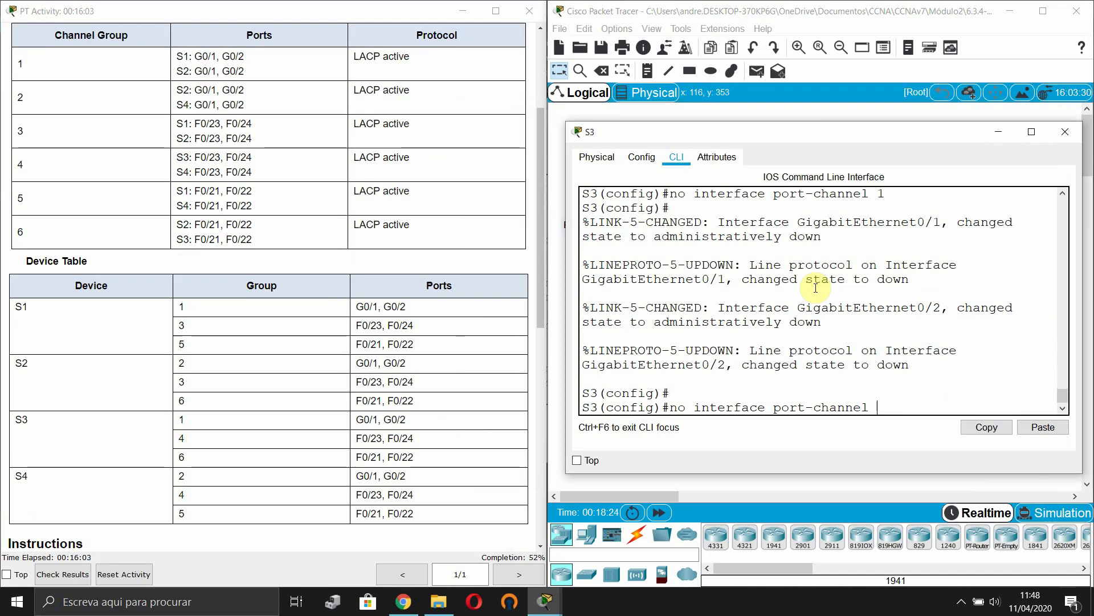
scroll(815, 288, up, 2)
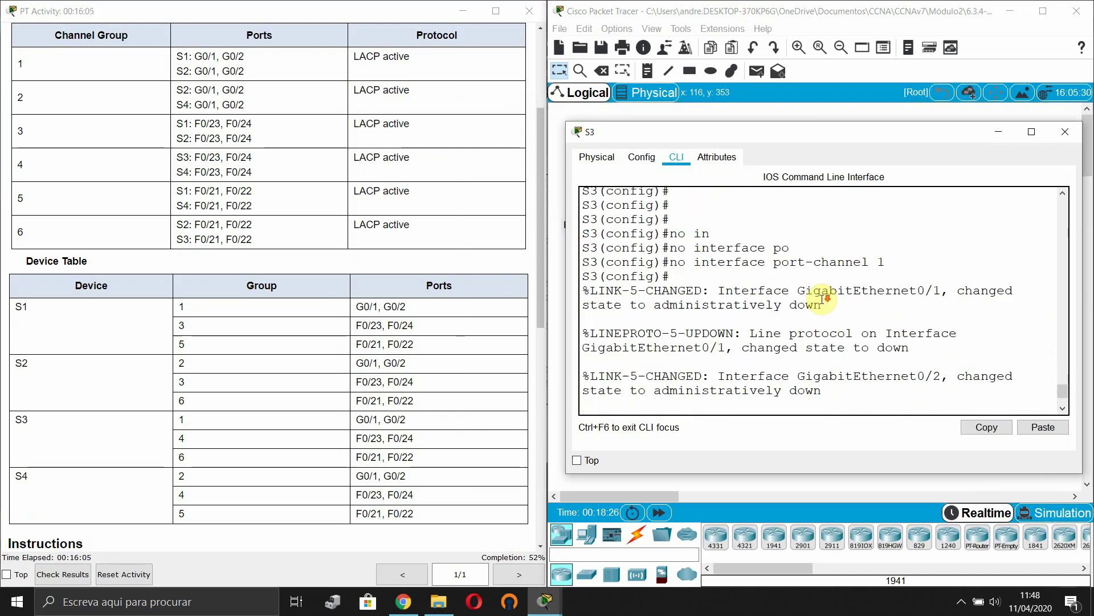
scroll(827, 299, up, 5)
scroll(855, 311, down, 6)
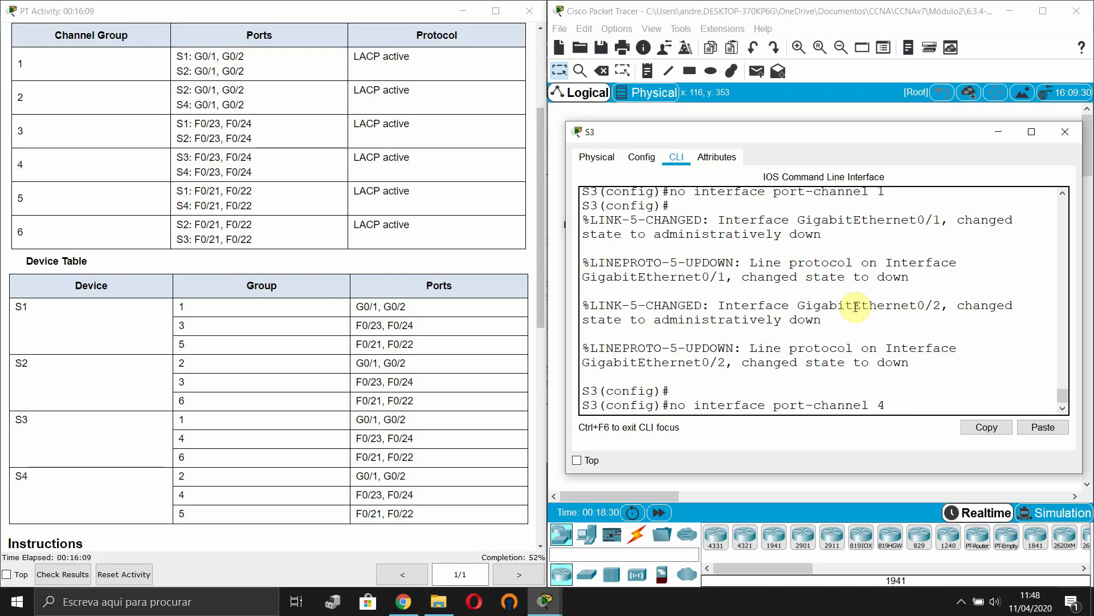
key(Return)
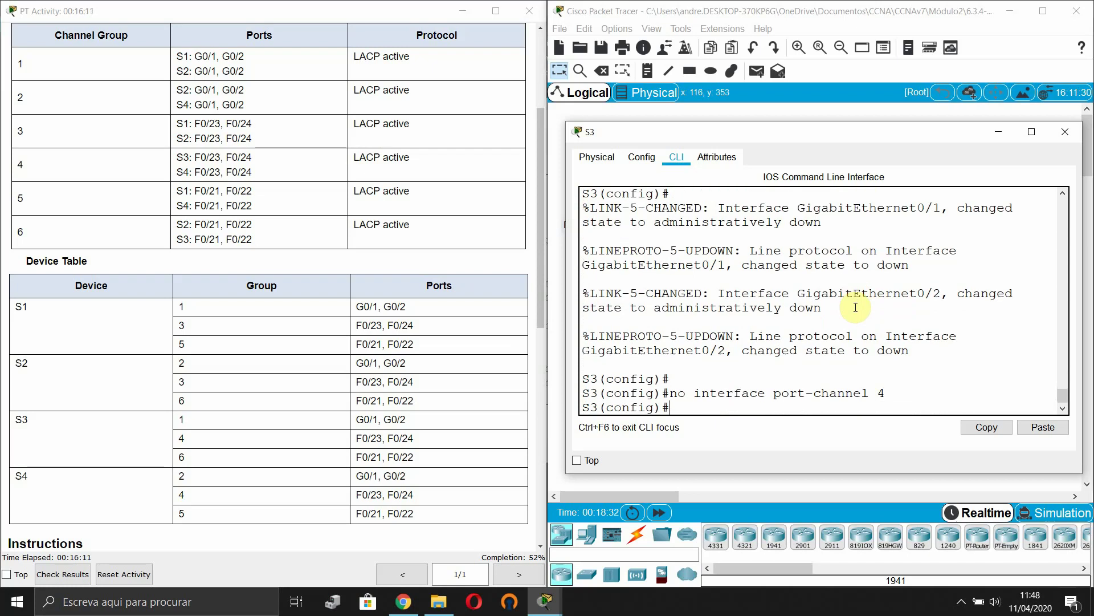
key(Up)
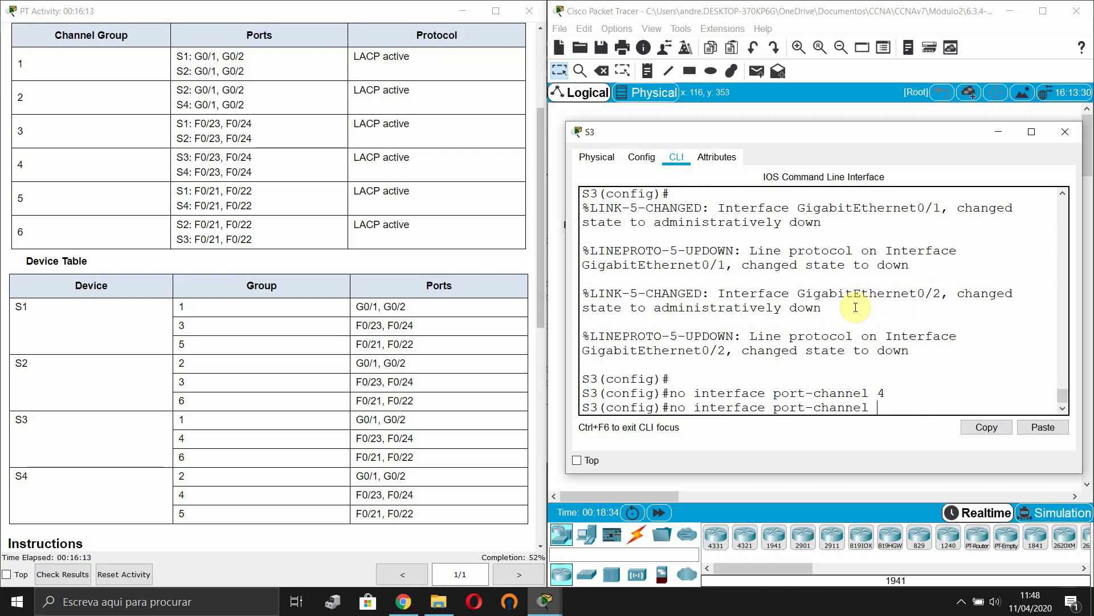
key(Return)
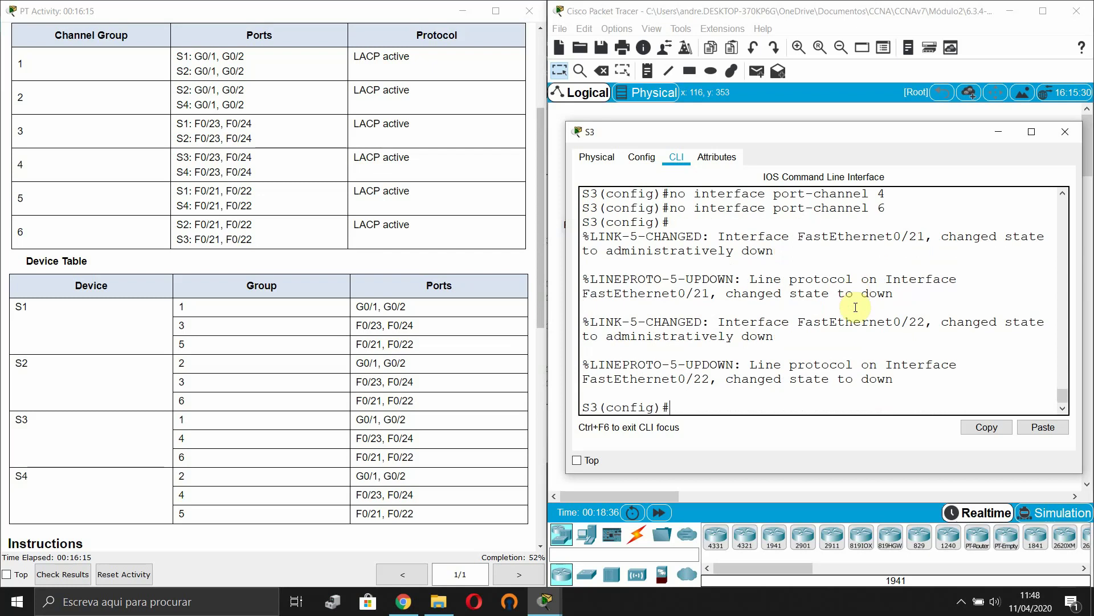
Exit S3's global configuration to privileged EXEC mode
key(Return)
key(Return)
key(Return)
text(e)
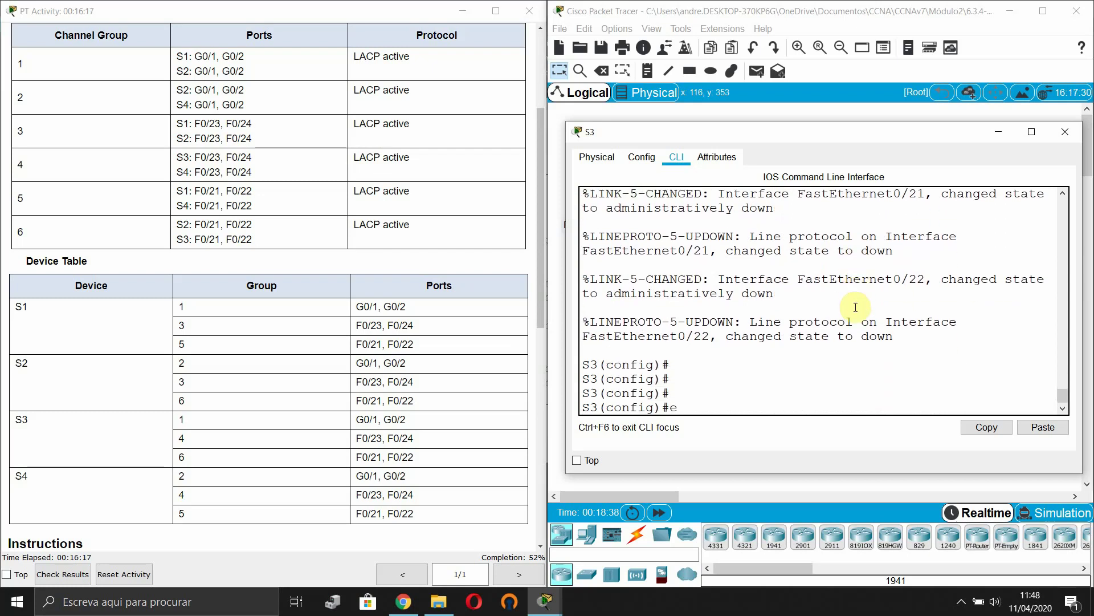
text(xi)
key(Tab)
key(Return)
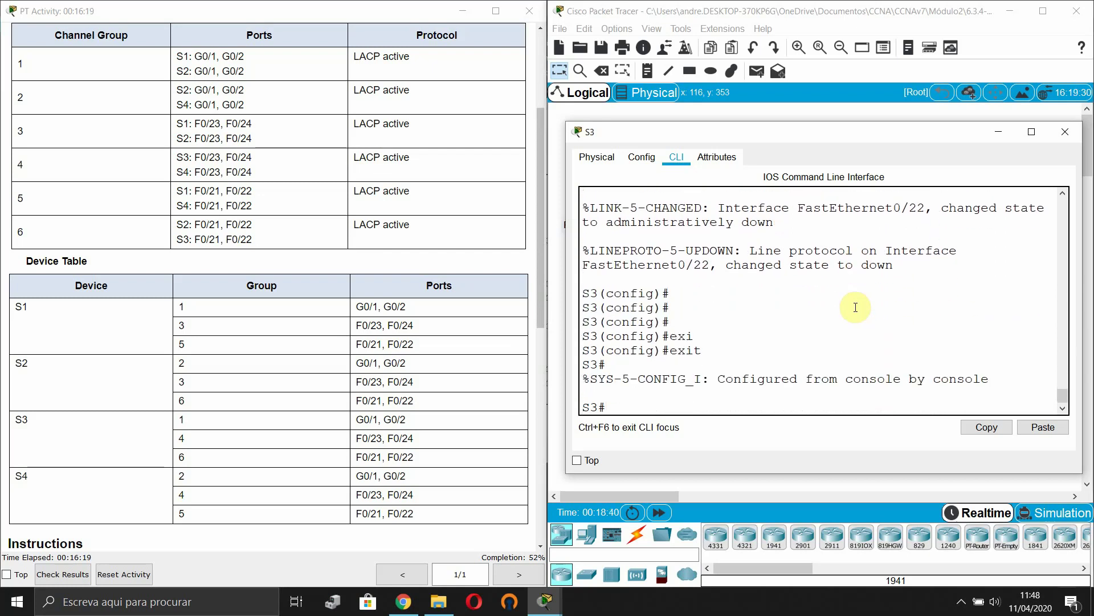
Run show etherchannel summary on S3 to check whether any channel groups remain
text(sho)
key(Tab)
text(ether)
key(Tab)
text(s)
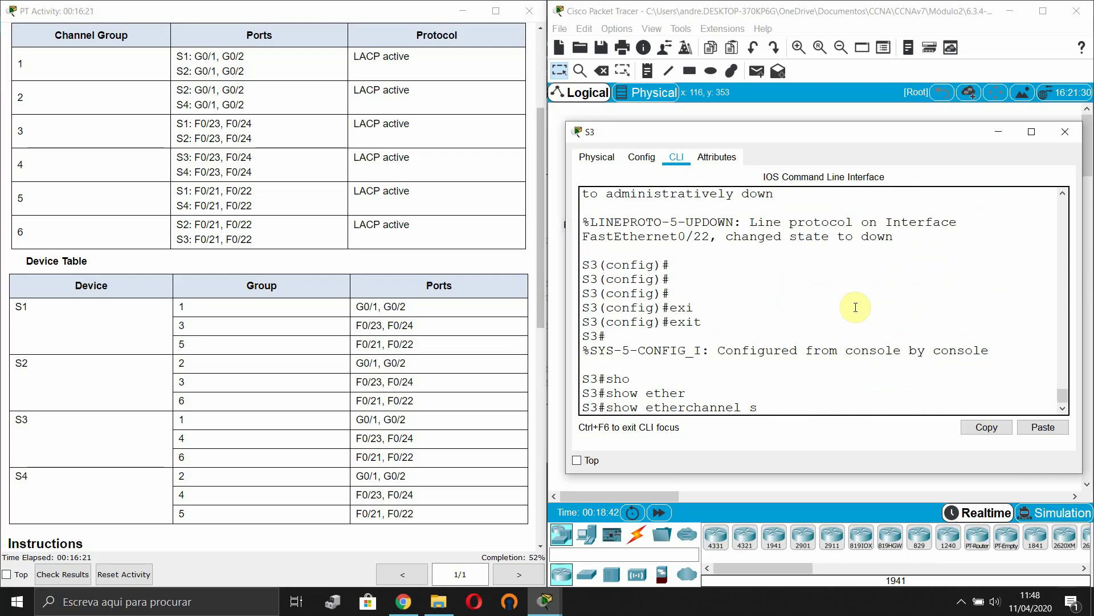
text(u)
key(Tab)
key(Return)
key(Return)
key(Return)
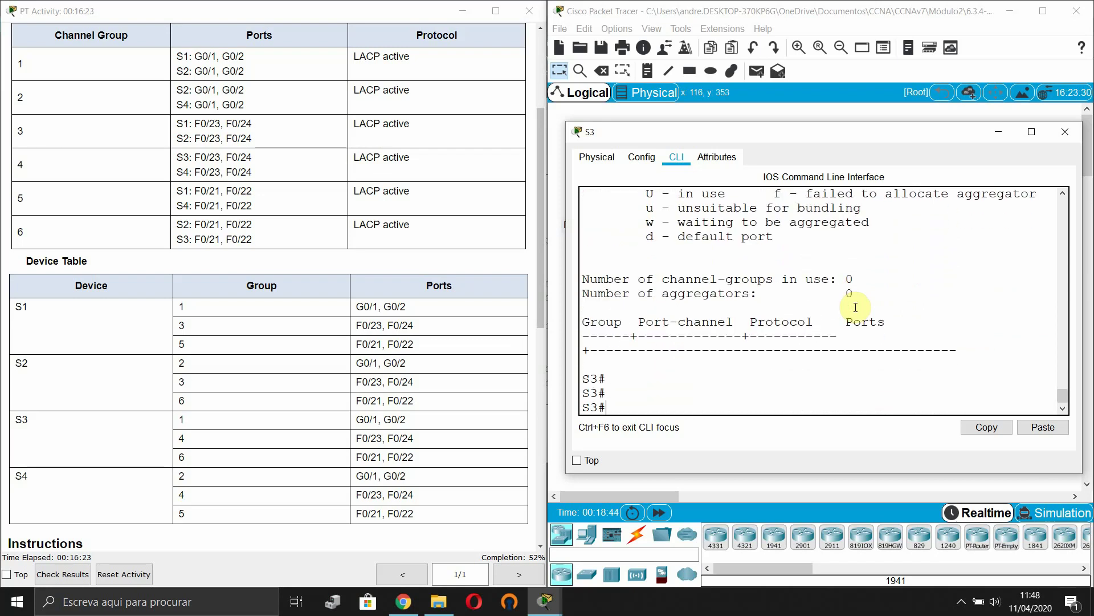
Return S3 to global configuration mode
text(conf t)
key(Return)
key(Return)
key(Return)
key(Return)
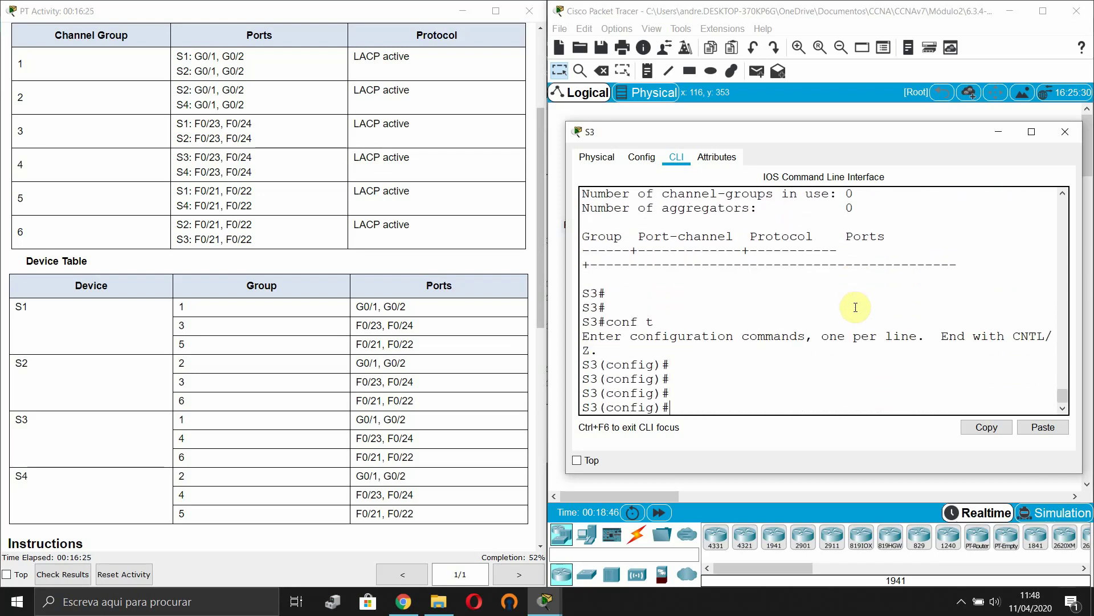
Select the interface range gigabitEthernet 0/1 - gigabitEthernet 0/2 on S3 for configuration
text(int)
key(Tab)
text(ra)
key(Tab)
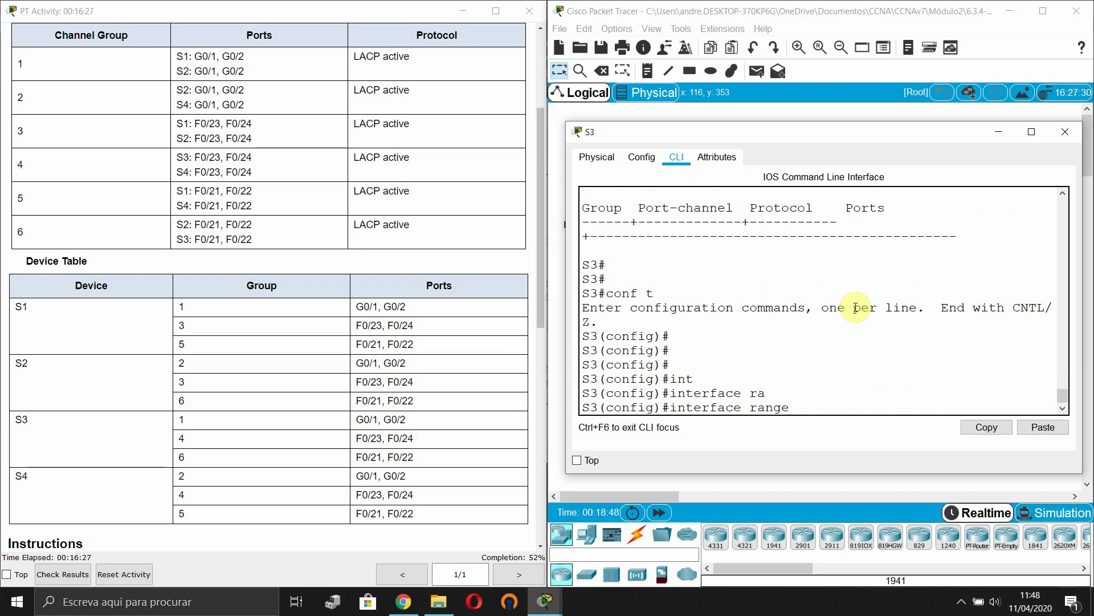
text(fas)
key(BackSpace)
key(BackSpace)
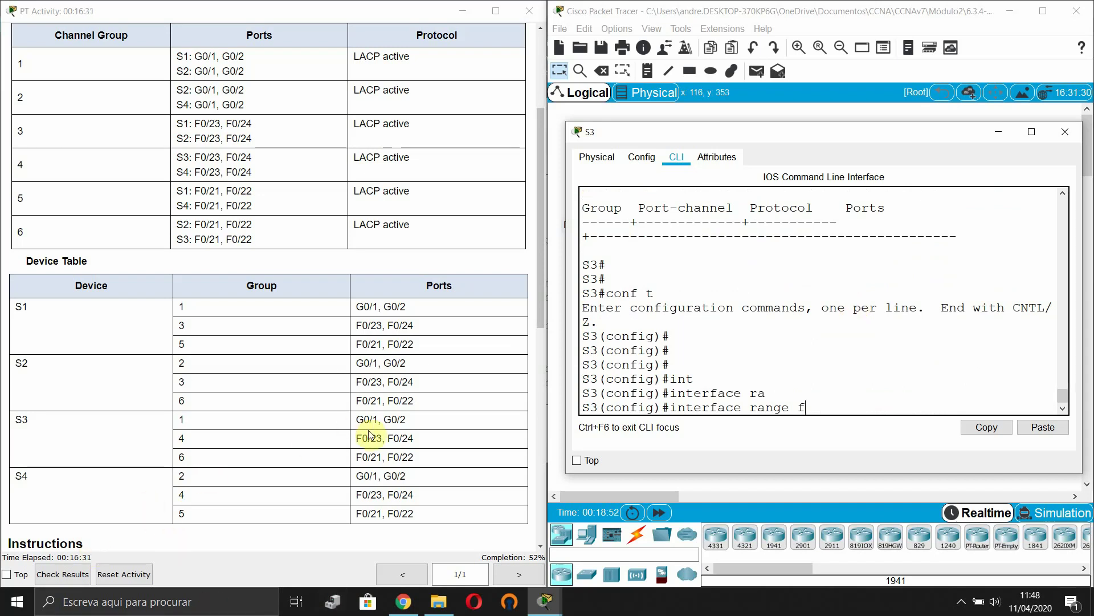
key(BackSpace)
text(gi)
key(Tab)
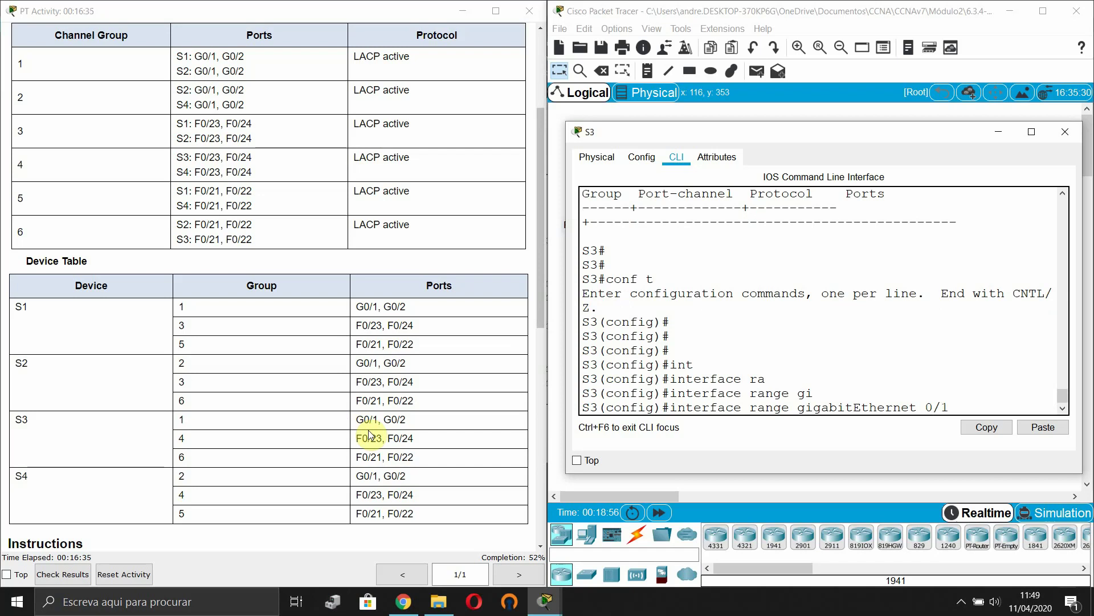
text(0/1 - gi)
key(Tab)
text(0/)
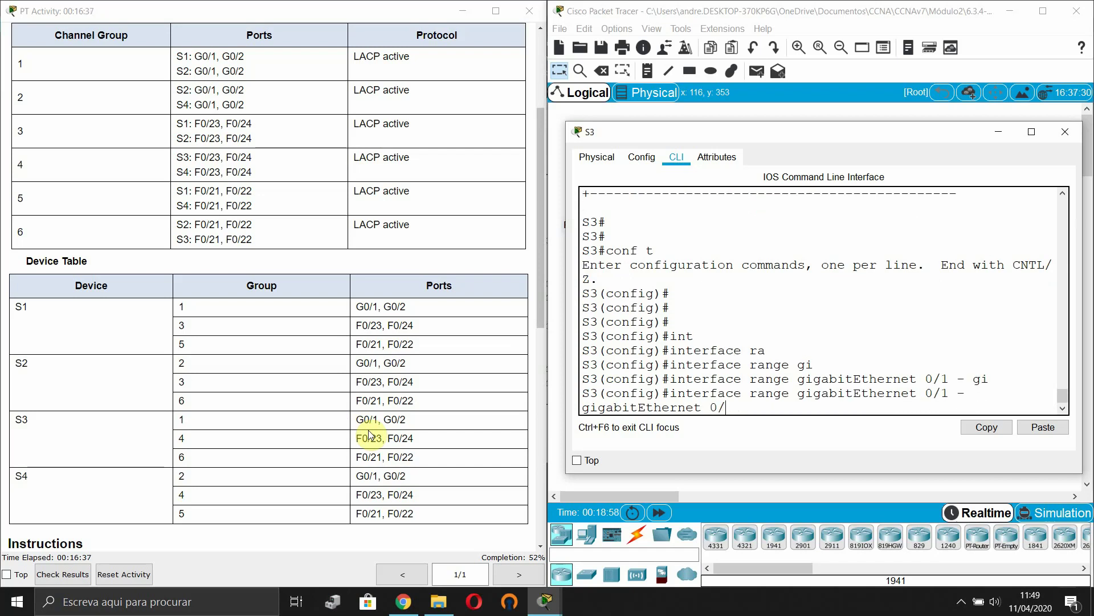
text(2)
key(Return)
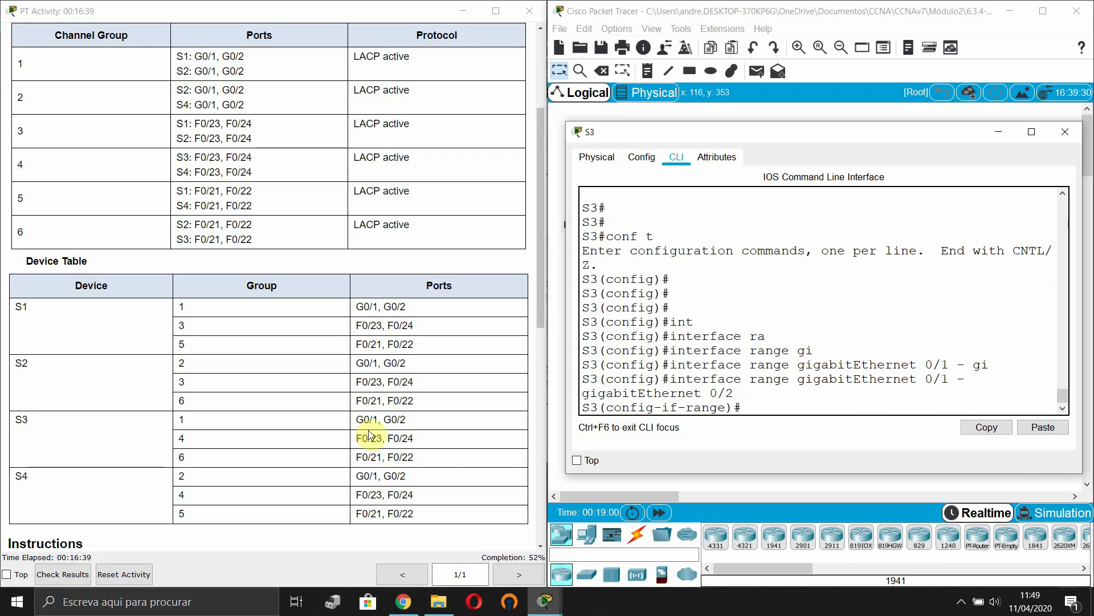
Assign the selected gigabitEthernet range on S3 to channel group 1 in mode active, and exit the interface range configuration
text(channe)
key(Tab)
key(BackSpace)
key(BackSpace)
key(BackSpace)
key(BackSpace)
key(BackSpace)
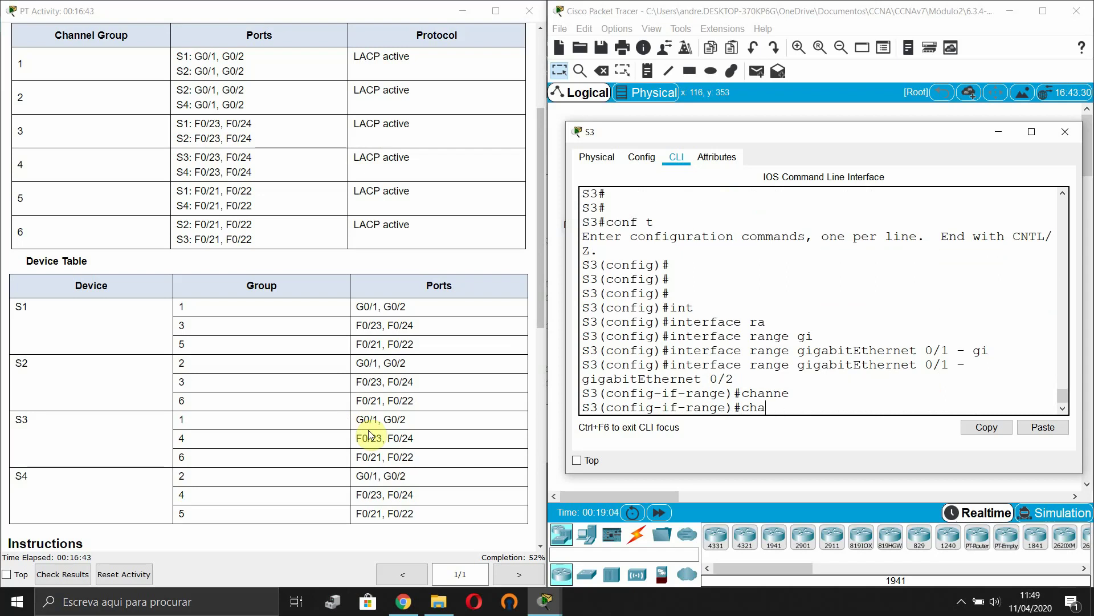
text(channel-h)
key(Tab)
key(BackSpace)
text(g)
key(Tab)
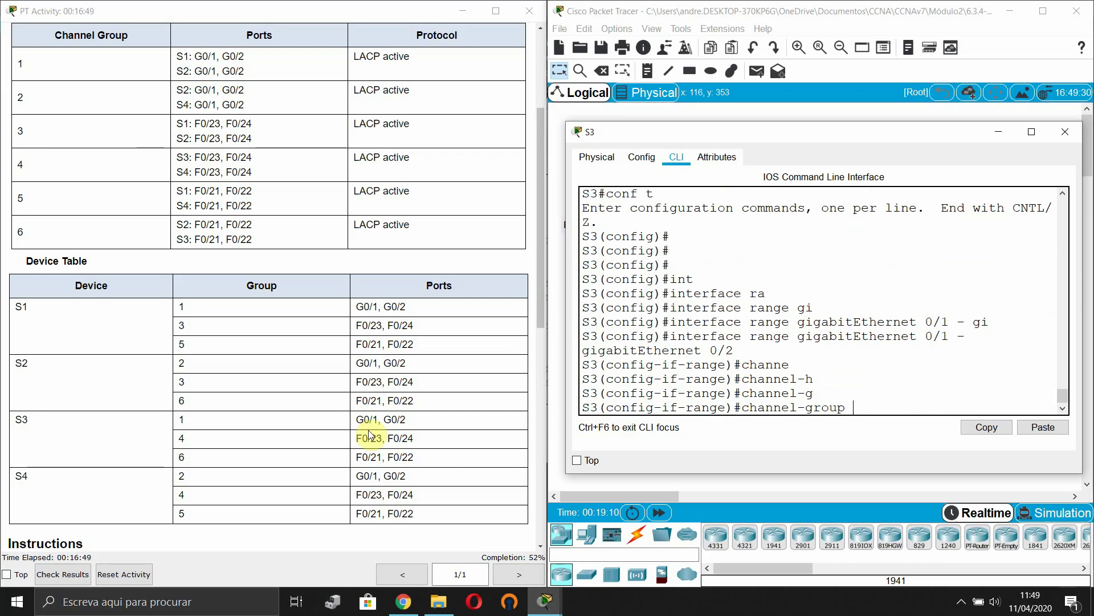
text(1 m)
key(Tab)
text(ac)
key(Tab)
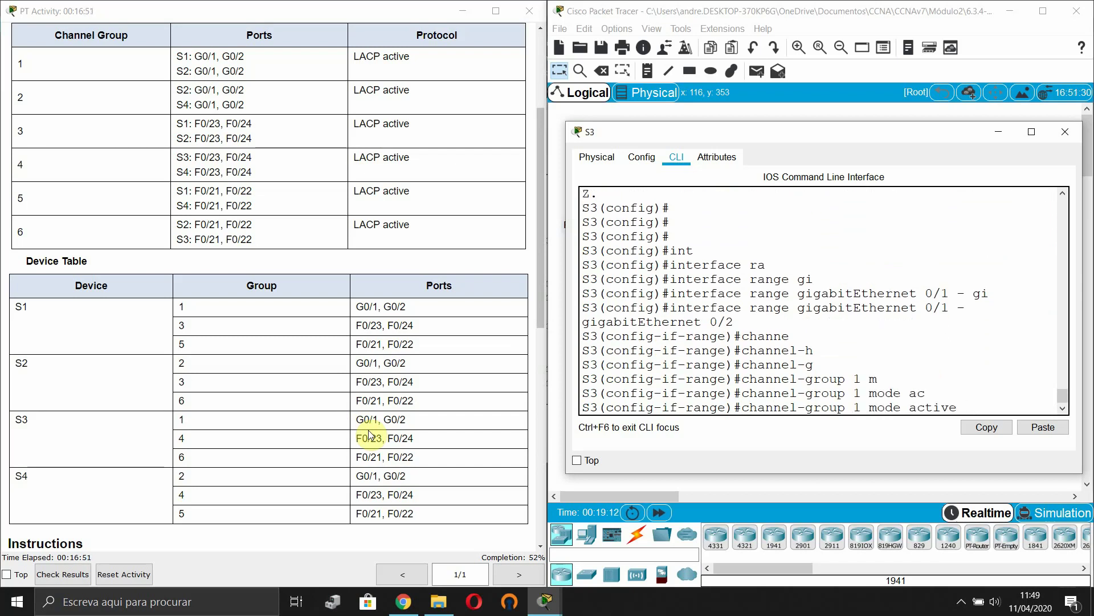
key(Return)
key(Return)
key(Return)
text(e)#exi)
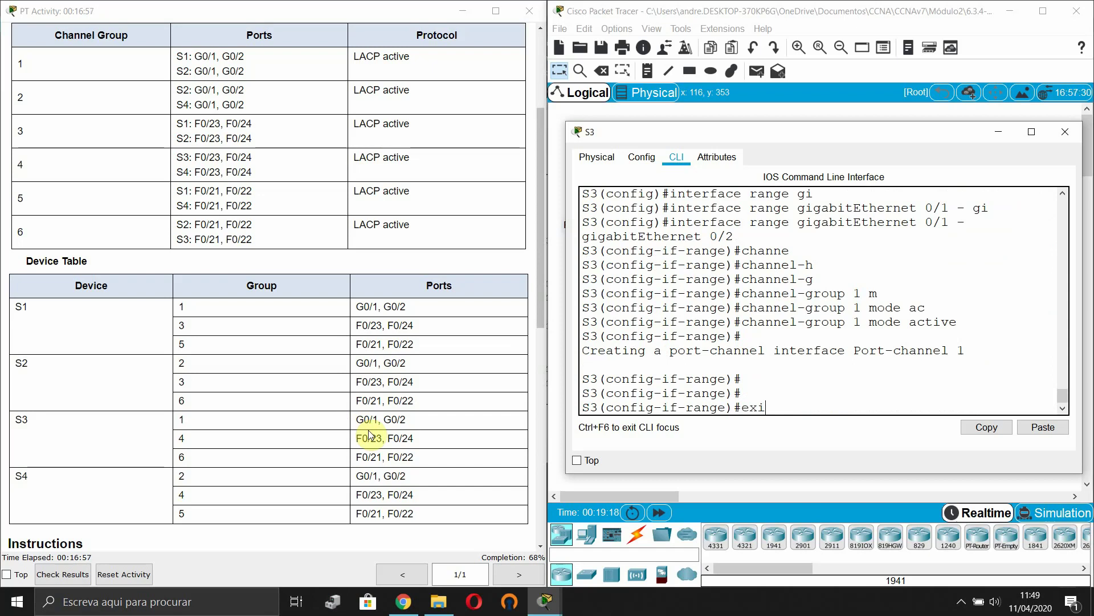
key(Tab)
key(Return)
key(Return)
Set interface port-channel 1 on S3 to switchport mode trunk
text(ig)#i)
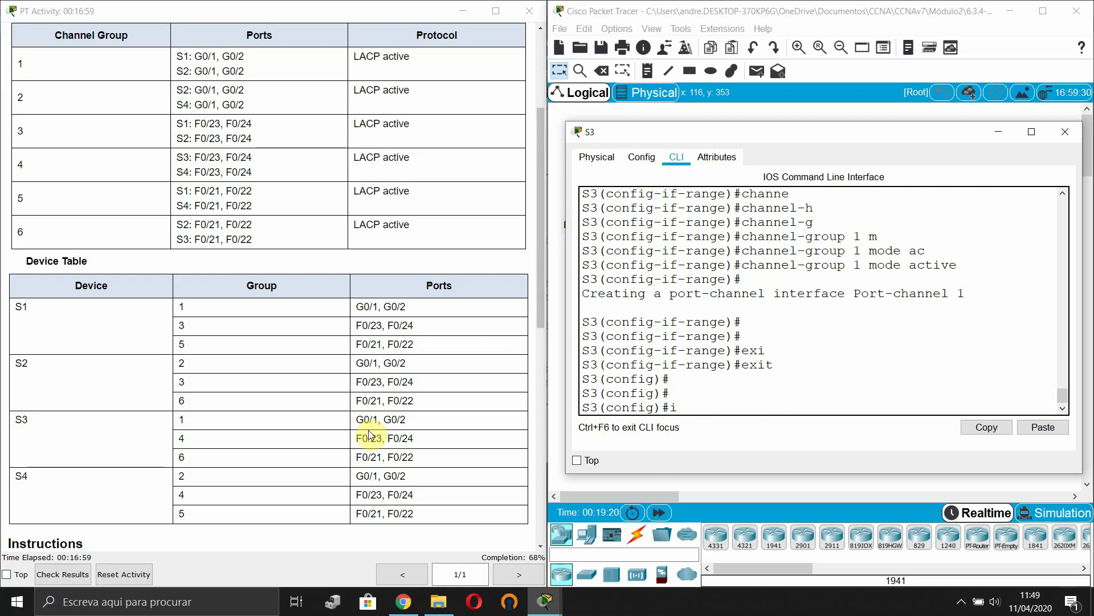
text(nt)
key(Tab)
text(po)
key(Tab)
text(1)
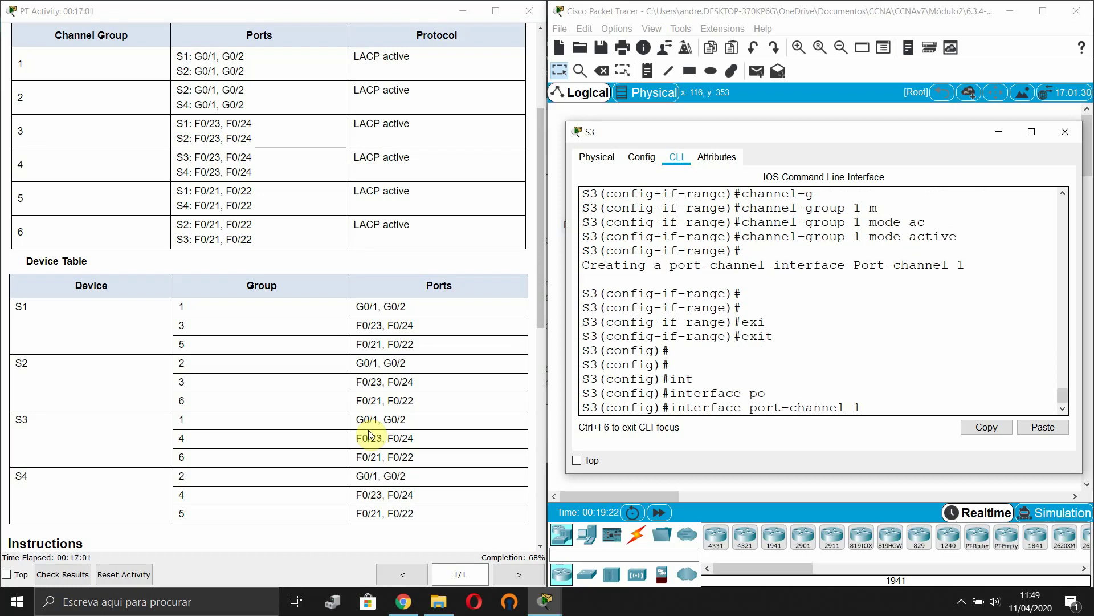
key(Return)
text(sw)
key(Tab)
text(m)
key(Tab)
text(tr)
key(Tab)
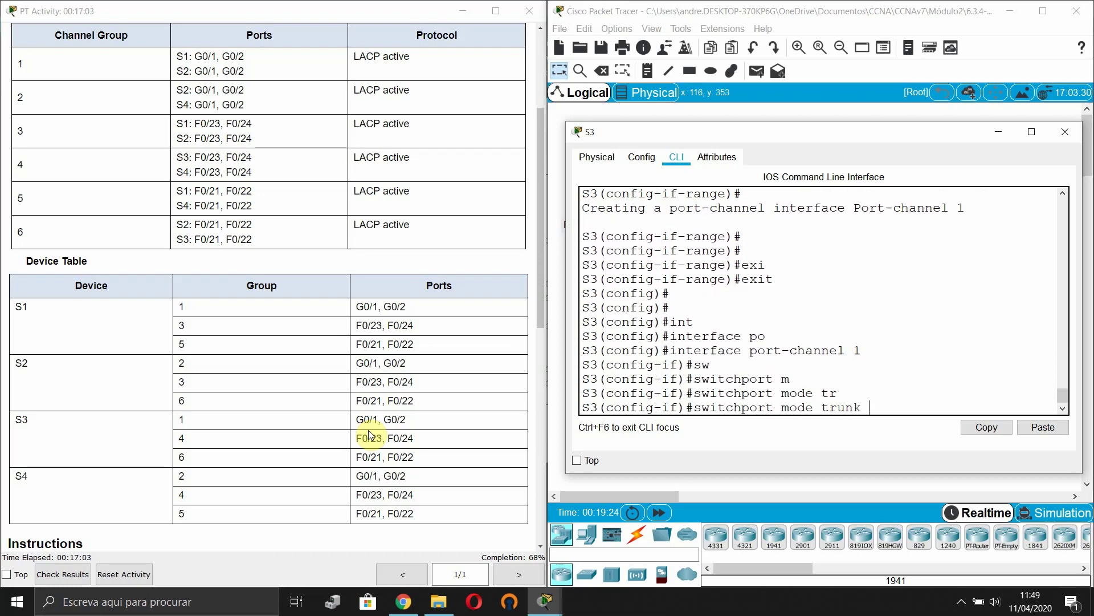
key(Return)
key(Return)
Enable port-channel 1 with no shutdown and return to S3's global configuration mode
text(no shu)
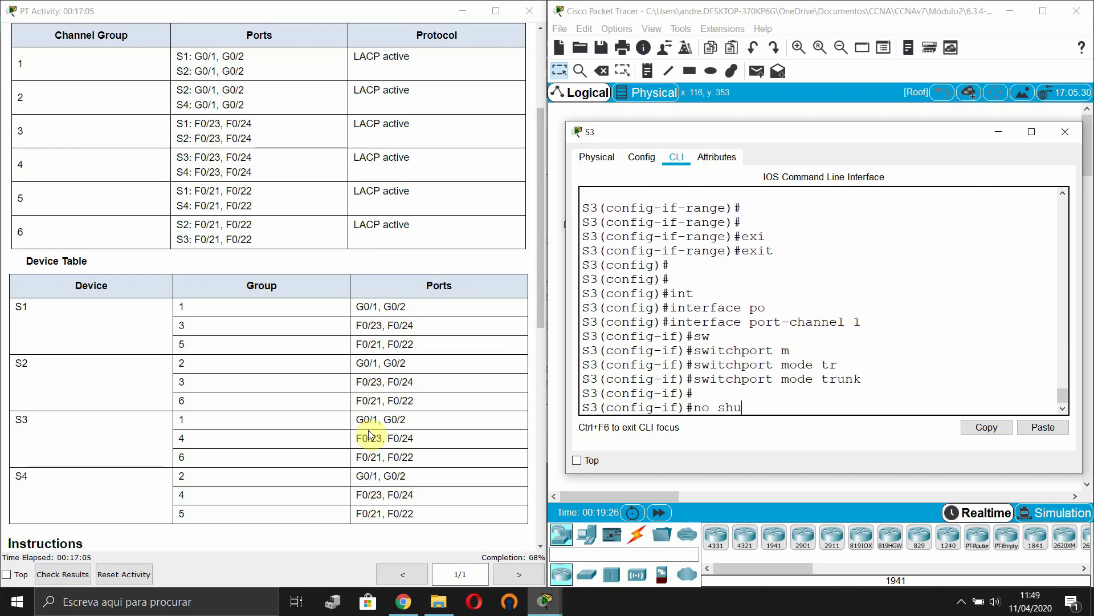
key(Tab)
key(Return)
key(Return)
key(Return)
text(exi)
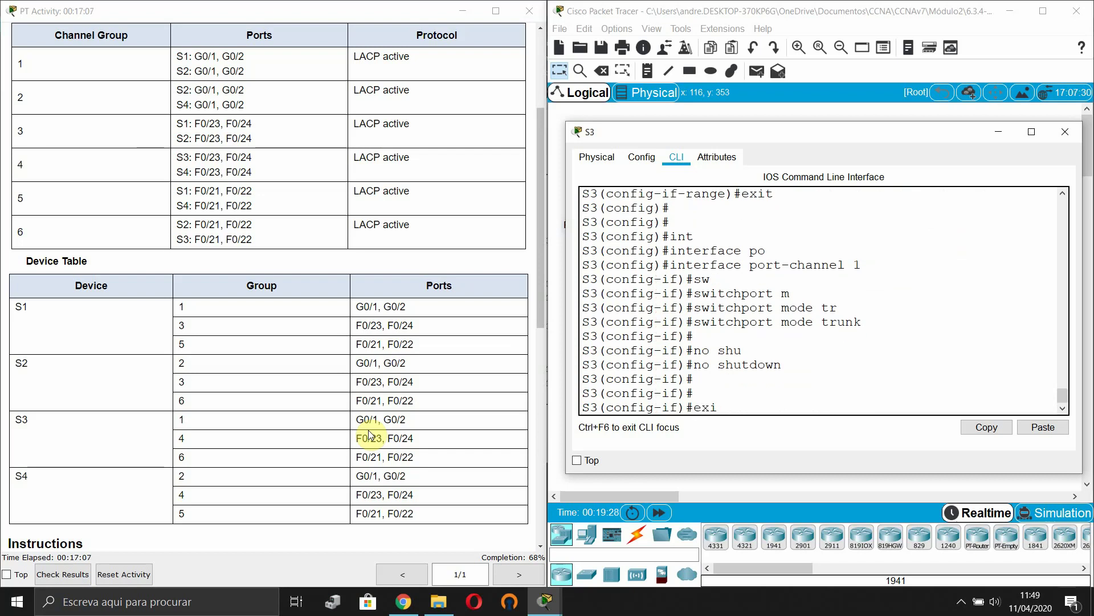
key(Tab)
key(Return)
Select the interface range fastEthernet 0/23 - fastEthernet 0/24 on S3 for configuration
text(int)
key(Tab)
text(ra)
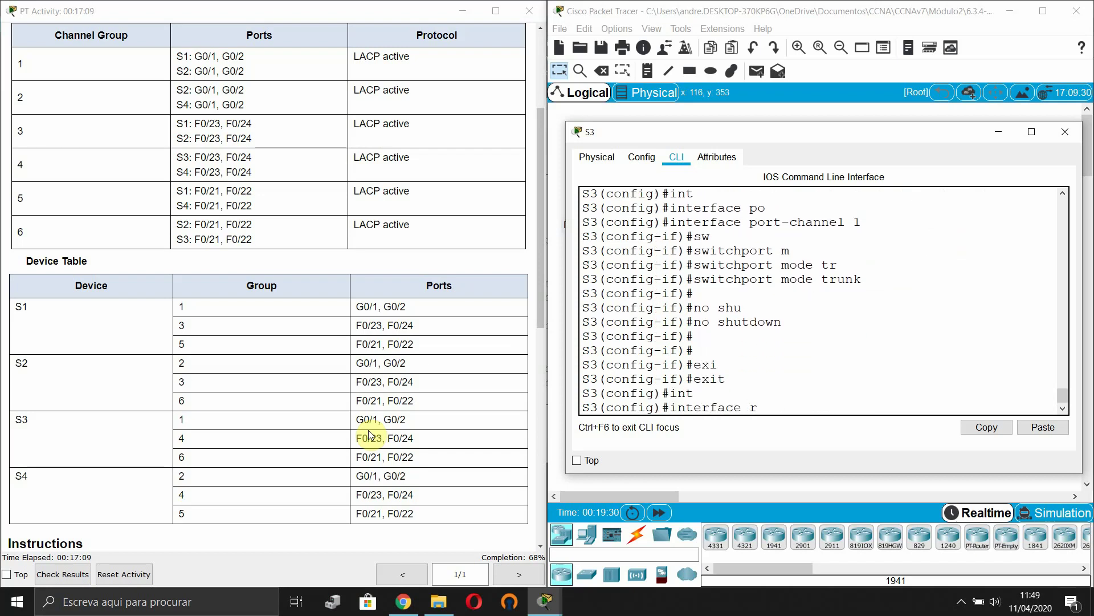
key(Tab)
text(fas)
key(Tab)
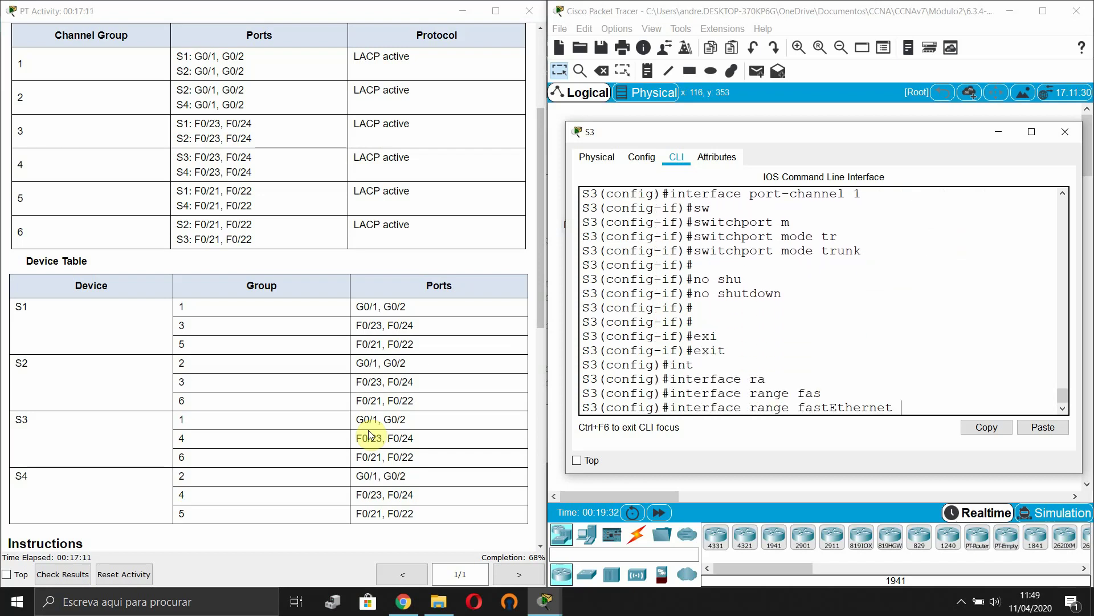
text(0)
text(/23 )
text(- fas)
key(Tab)
text(0/24)
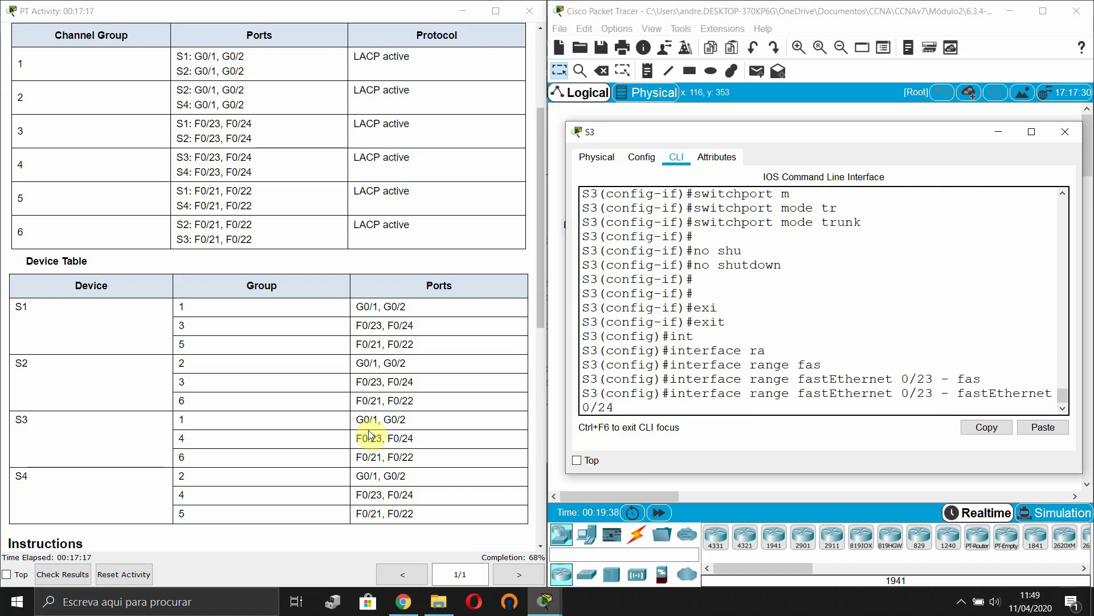
key(Return)
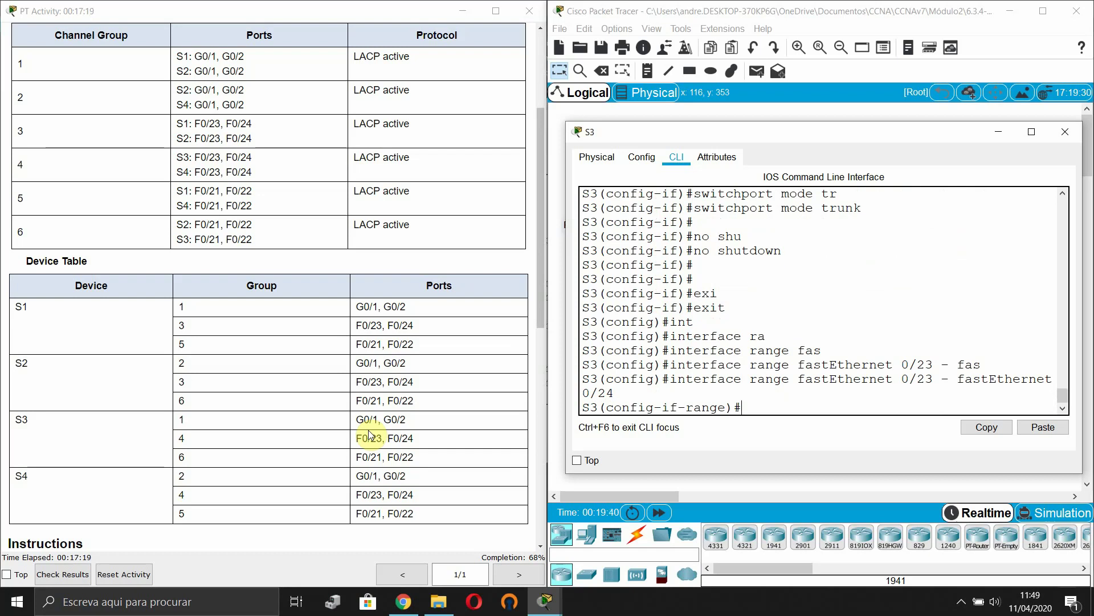
Assign the fastEthernet 0/23-0/24 range to channel group 4 in mode active, and exit the interface range configuration
text(channel-g)
key(Tab)
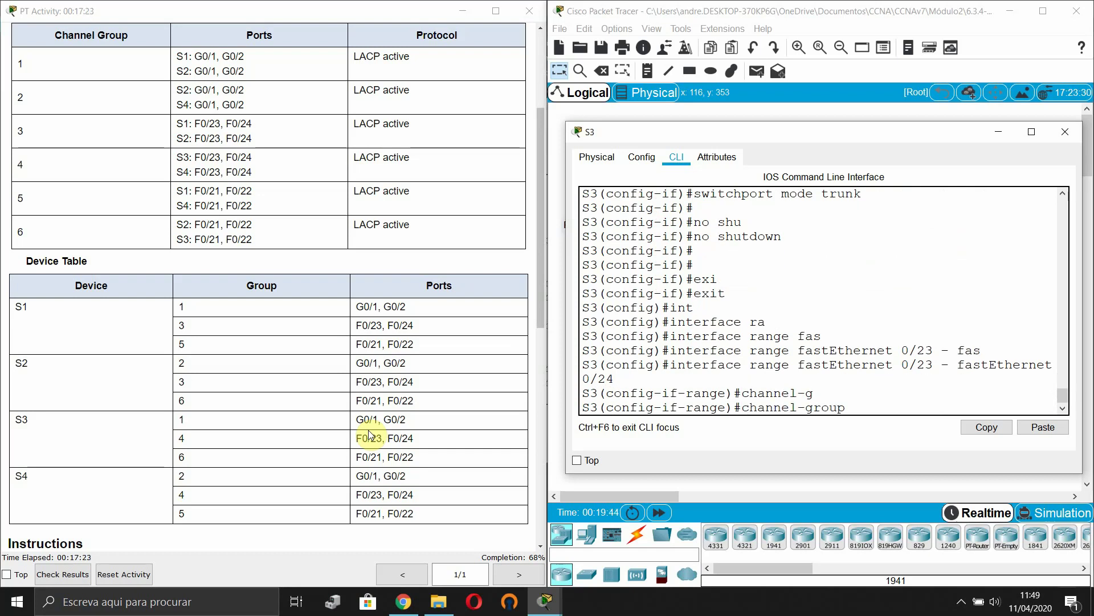
text(4 m)
key(Tab)
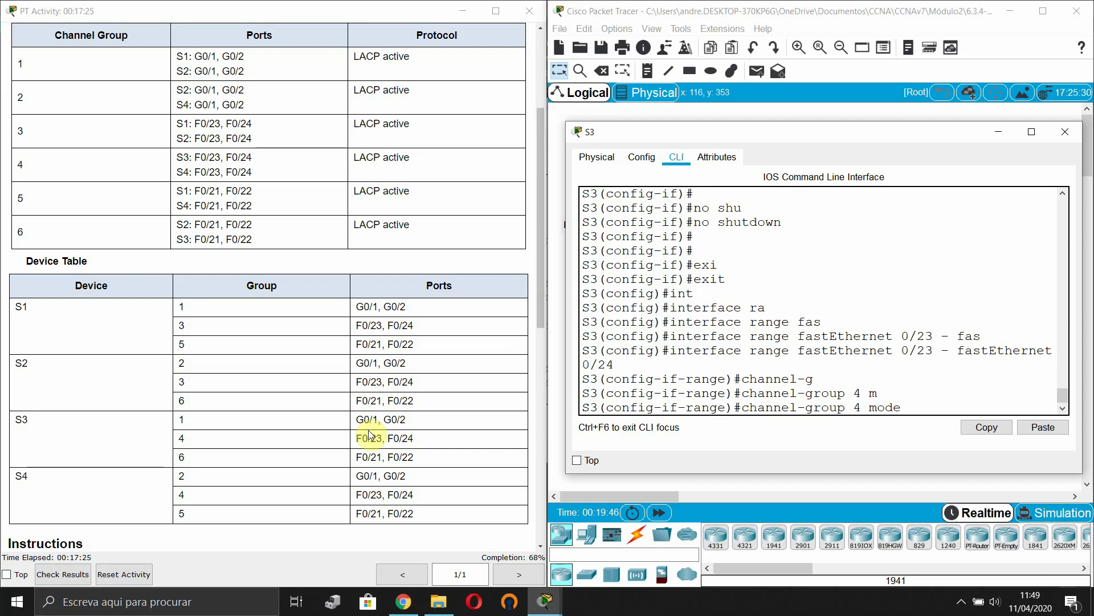
text(ac)
key(Tab)
key(Return)
key(Return)
key(Return)
text(exi)
key(Tab)
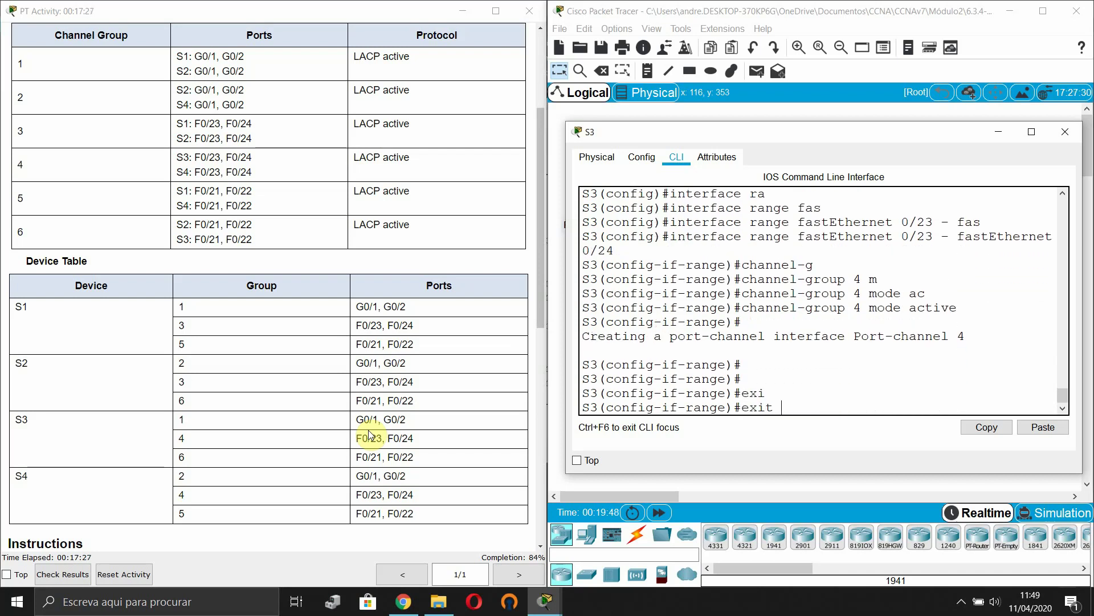
key(Return)
Set interface port-channel 4 on S3 to switchport mode trunk
text(int)
key(Tab)
text(po)
key(Tab)
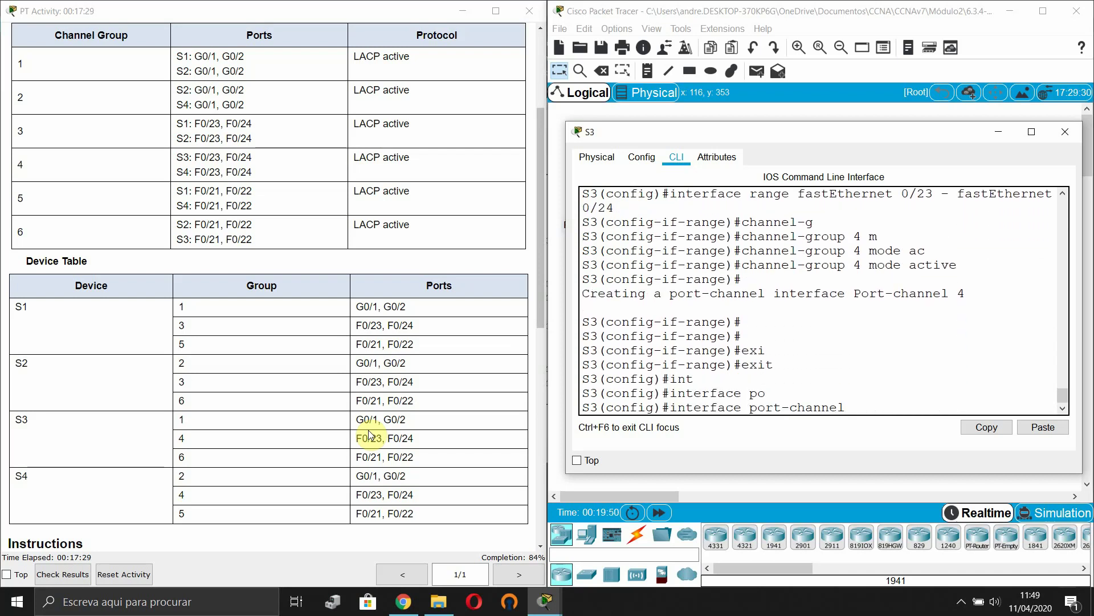
text(4)
key(Return)
text(sw)
key(Tab)
text(mo)
key(Tab)
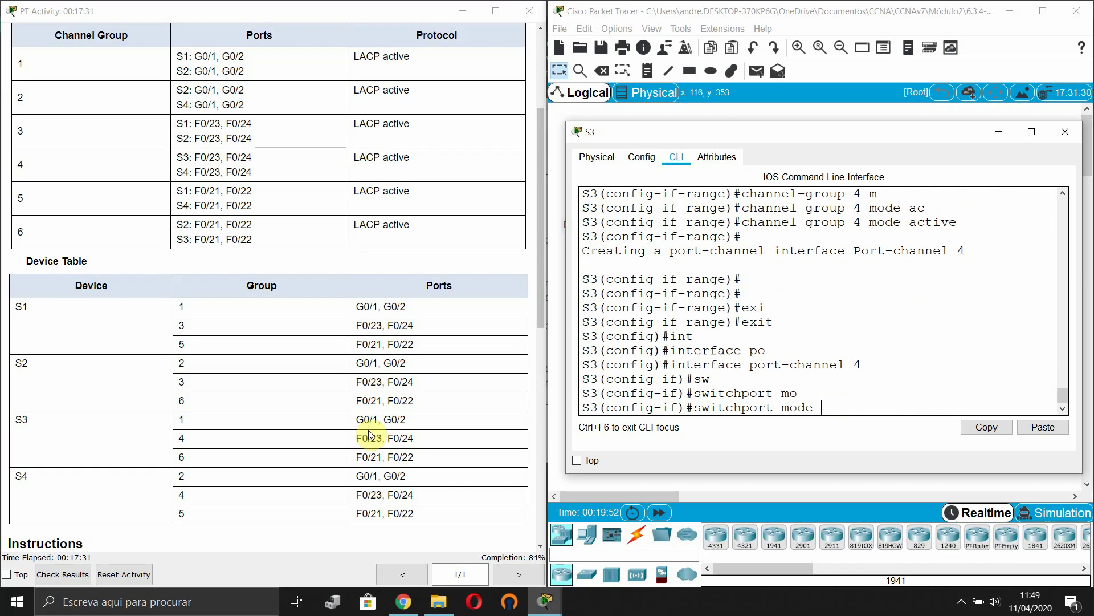
text(tr)
key(Tab)
key(Return)
Enable port-channel 4 with no shutdown and return to S3's global configuration mode
text(no)
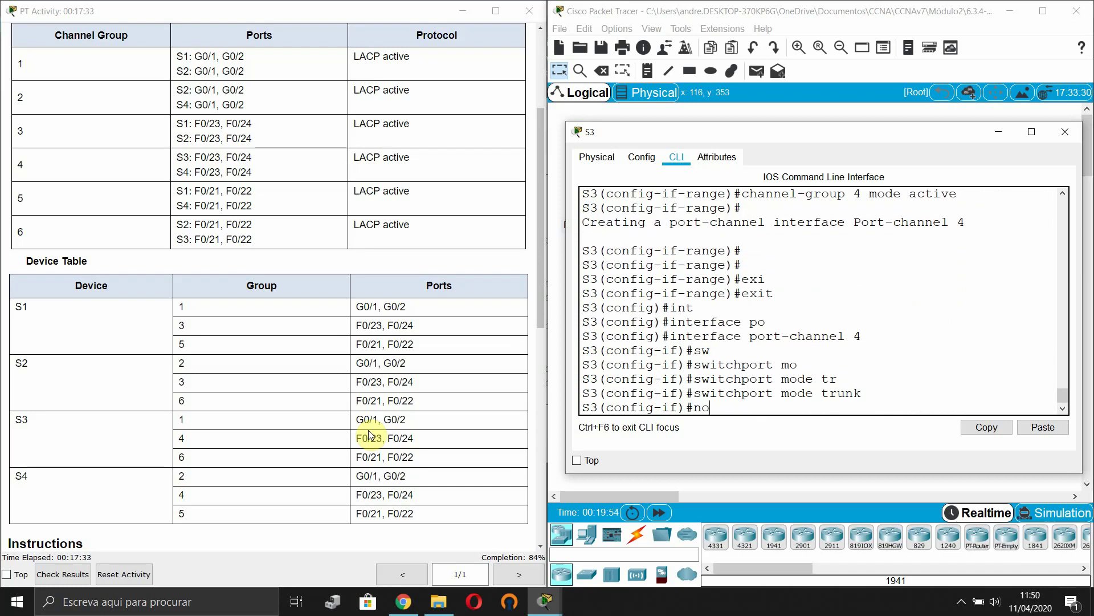
text( shu)
key(Tab)
key(Return)
key(Return)
text(exi)
key(Tab)
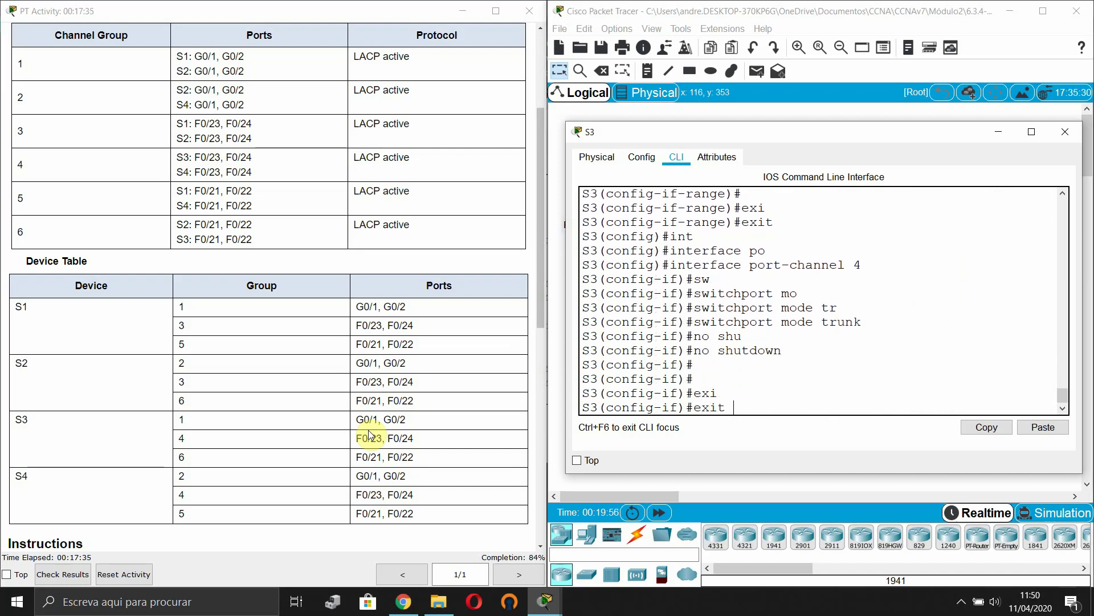
key(Return)
Select the interface range fastEthernet 0/21 - fastEthernet 0/22 on S3 for configuration
text(int)
key(Tab)
text(ra)
key(Tab)
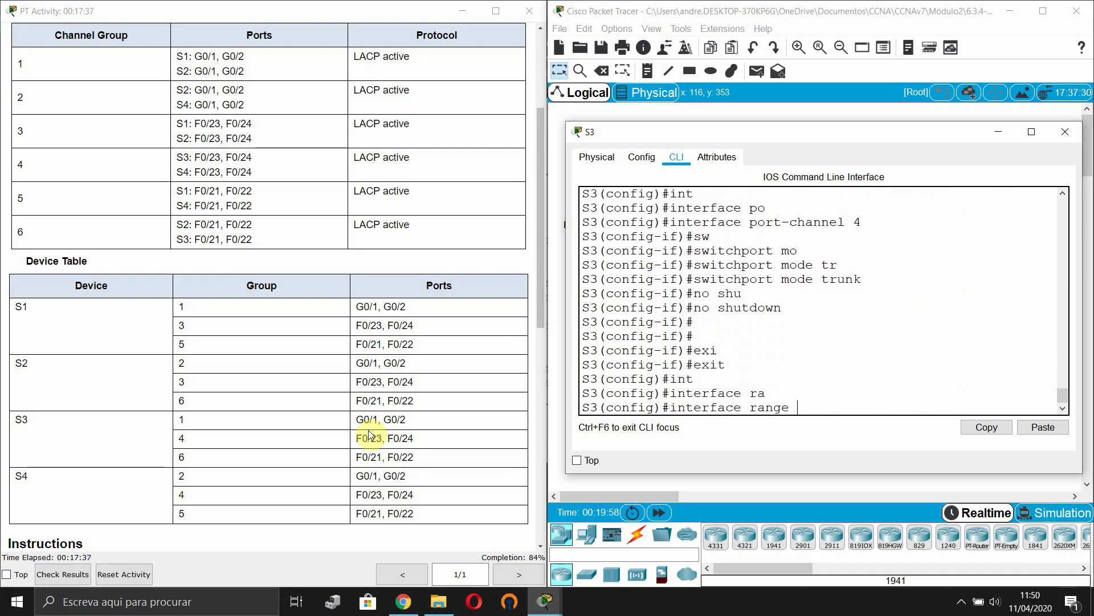
text(fas)
key(Tab)
text(0)
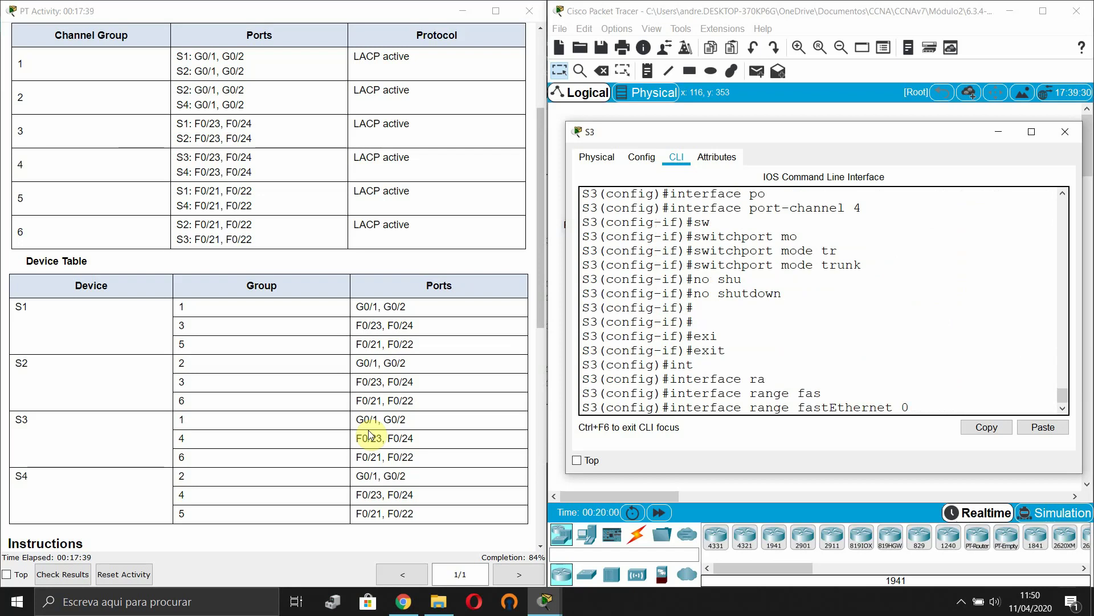
text(/)
text(s)
key(Tab)
text(0/)
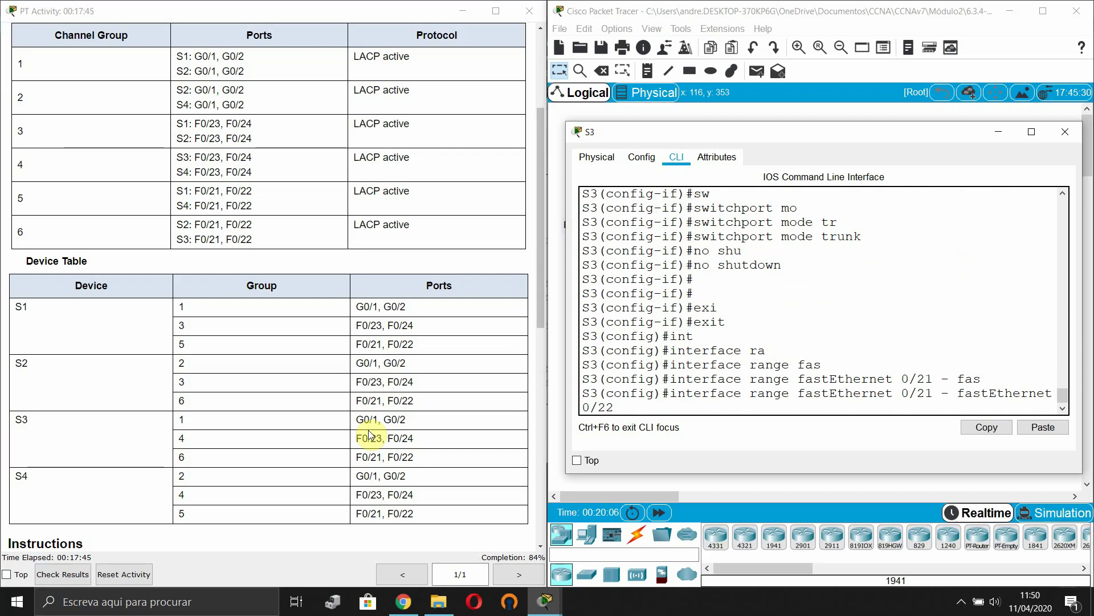
key(Return)
Assign the fastEthernet 0/21-0/22 range to channel group 6 in mode active, and exit the interface range configuration
text(channel-g)
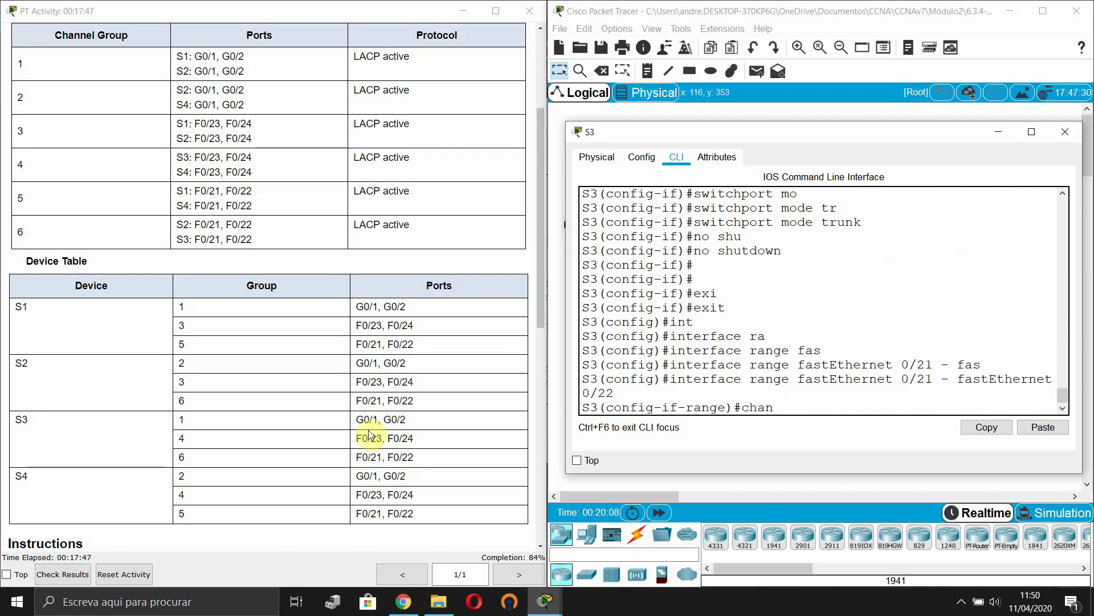
key(Tab)
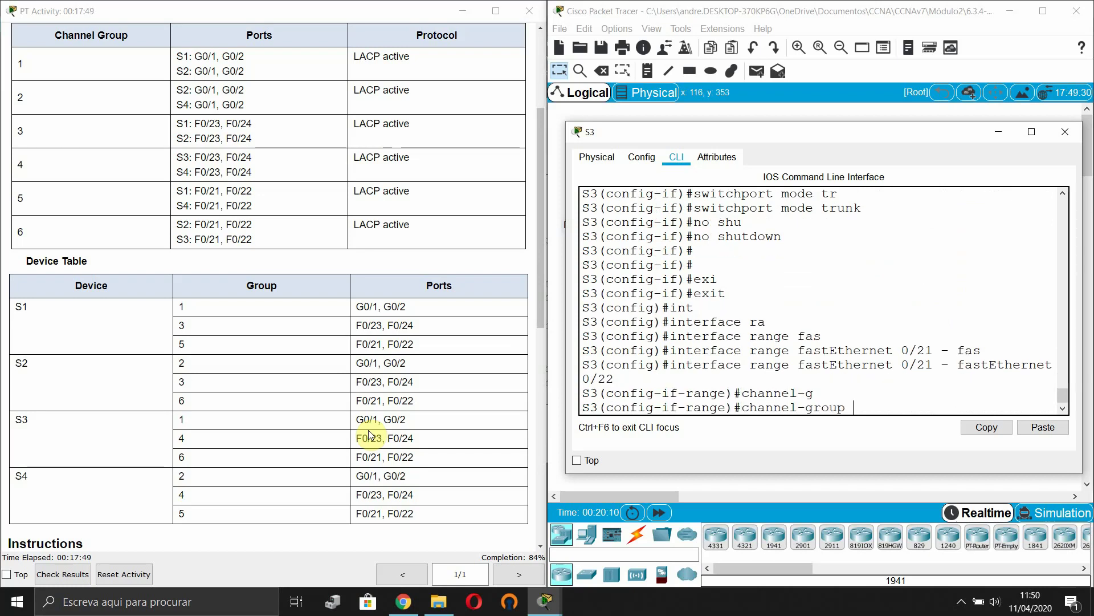
text(6 m)
key(Tab)
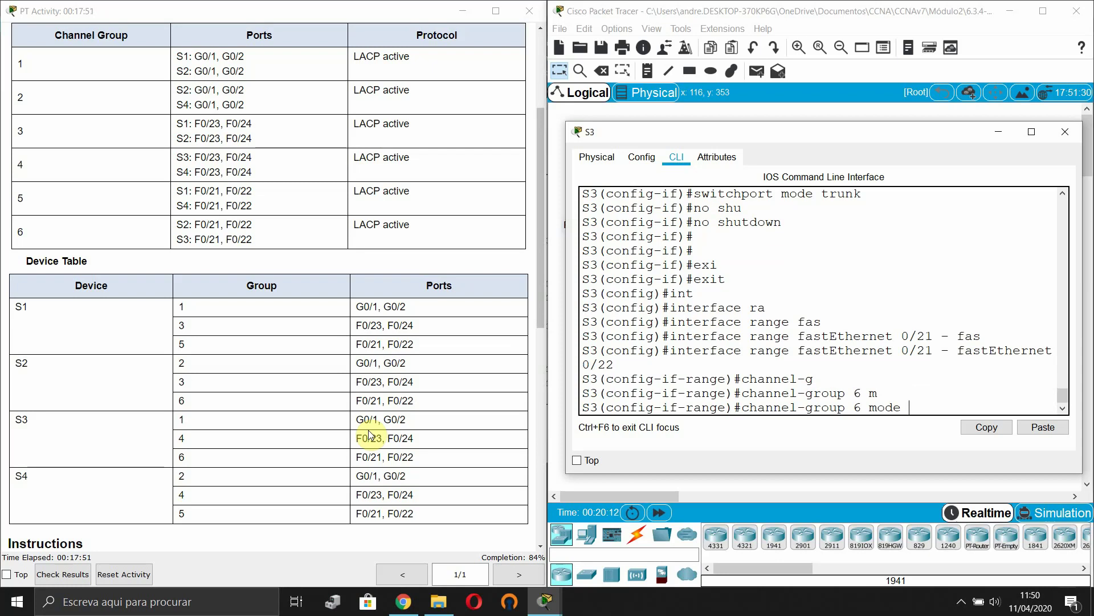
text(ac)
key(Tab)
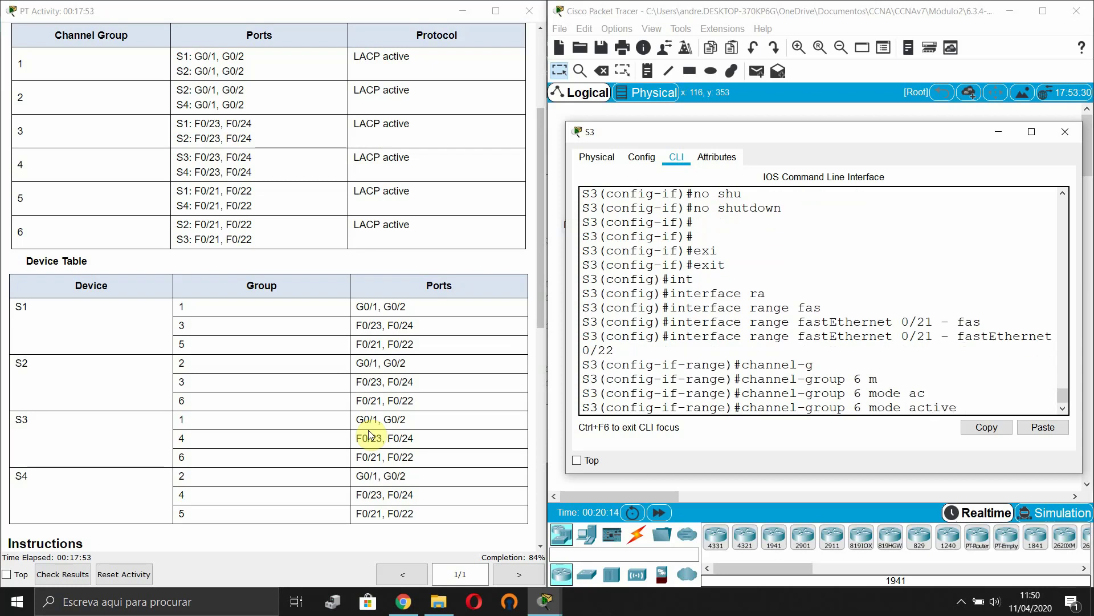
key(Return)
key(Return)
text(exi)
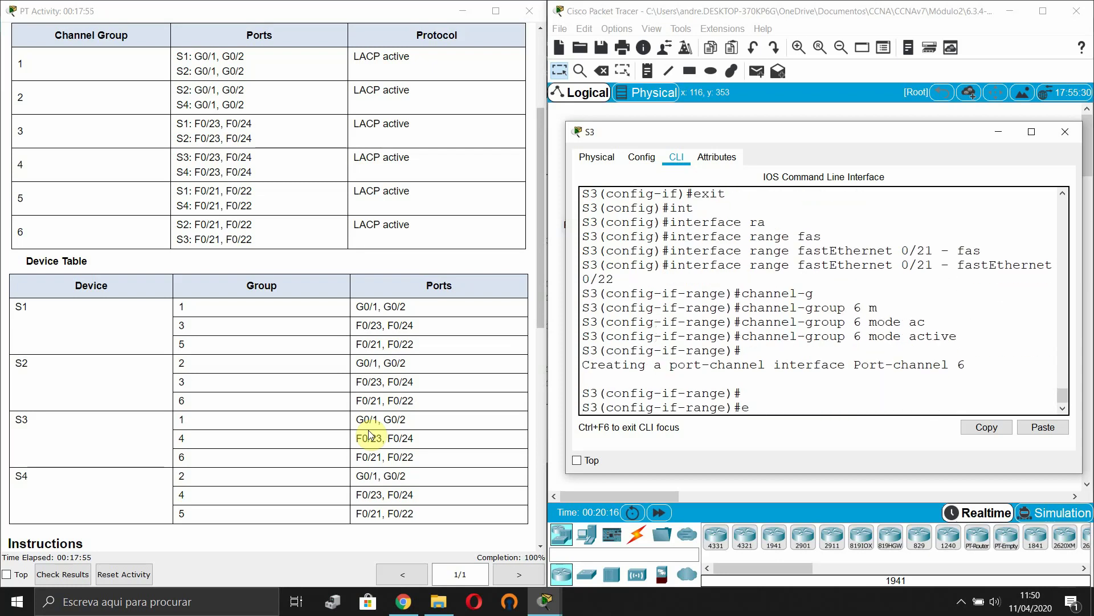
key(Tab)
key(Return)
Set interface port-channel 6 on S3 to switchport mode trunk
text(int)
key(Tab)
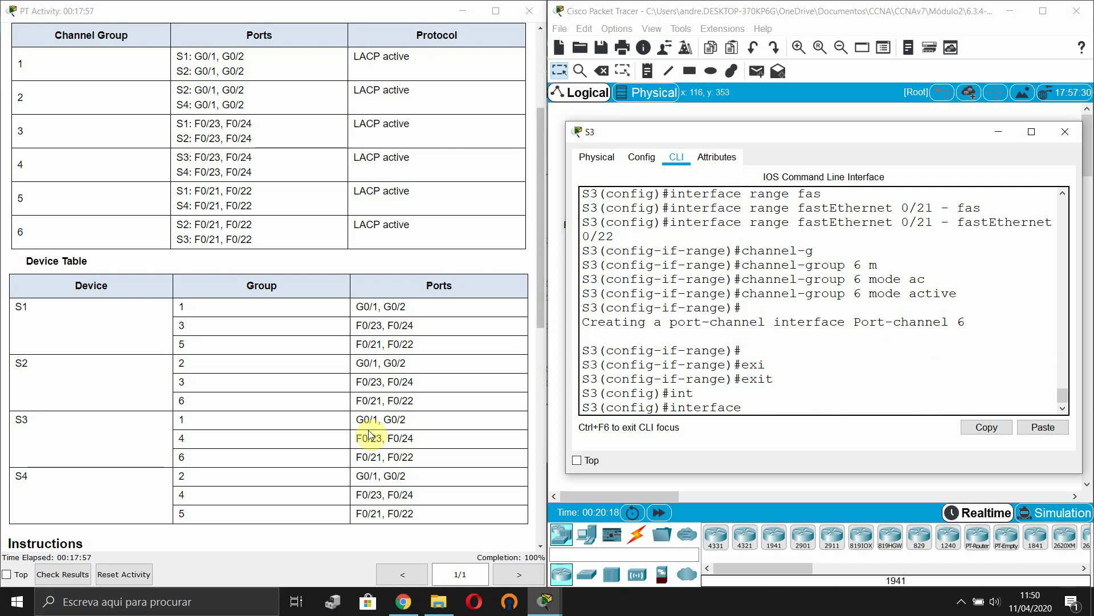
text(po)
key(Tab)
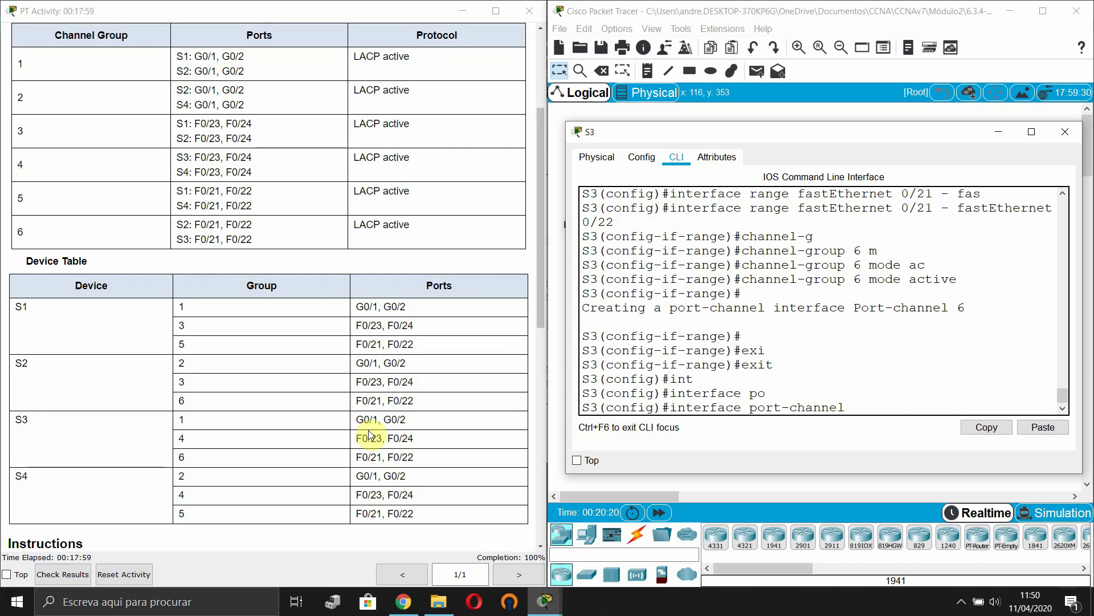
key(Return)
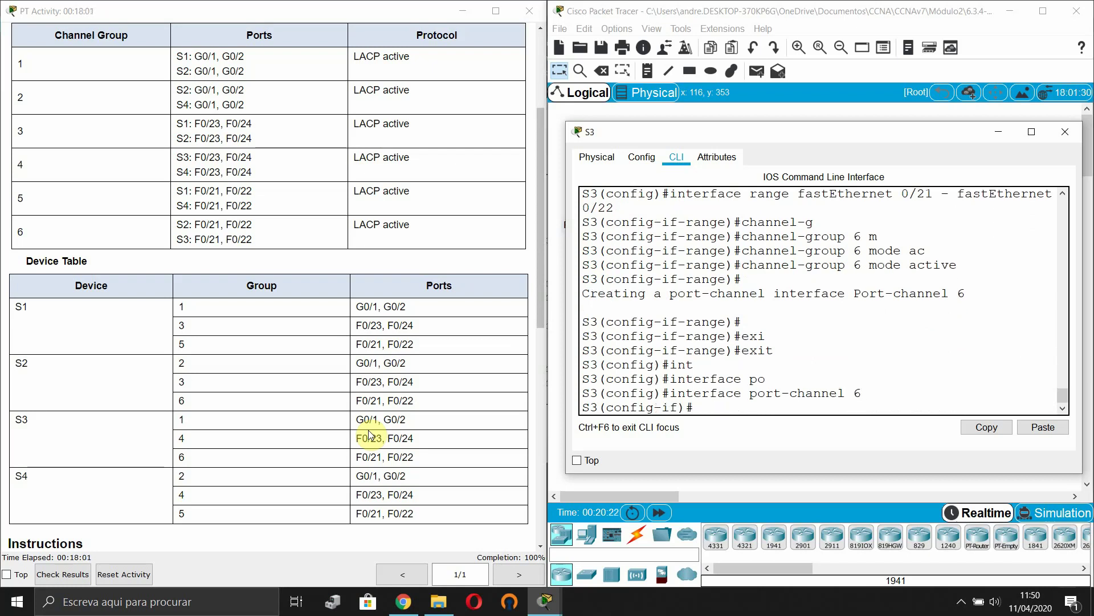
text(sw)
key(Tab)
text(mo)
key(Tab)
text(tr)
key(Tab)
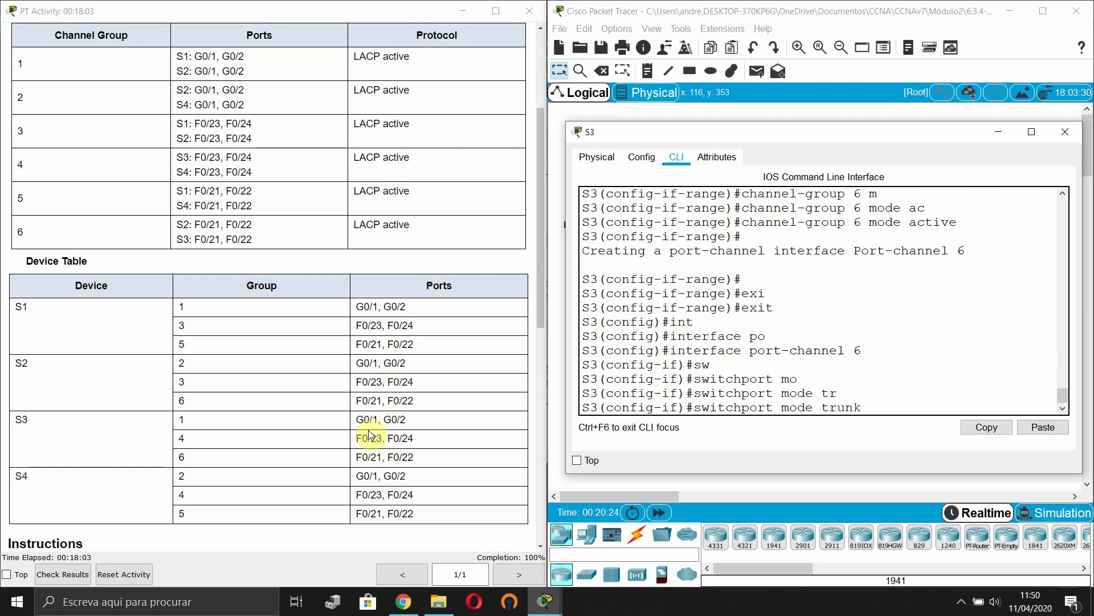
key(Return)
key(Return)
Enable port-channel 6 with no shutdown and return to S3's global configuration mode
text(no shu)
key(Tab)
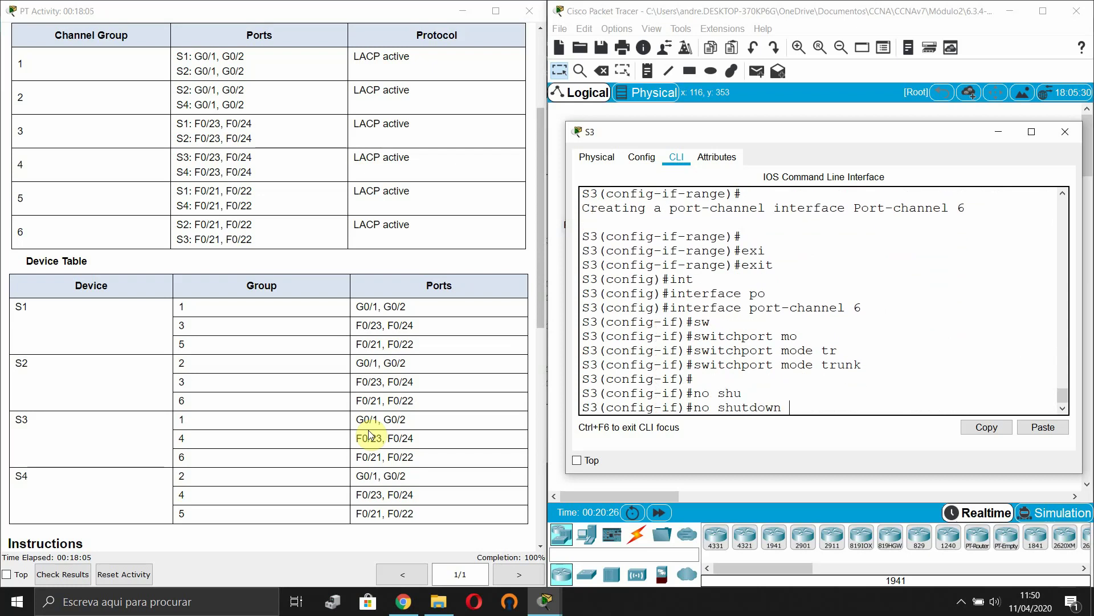
key(Return)
key(Return)
key(Return)
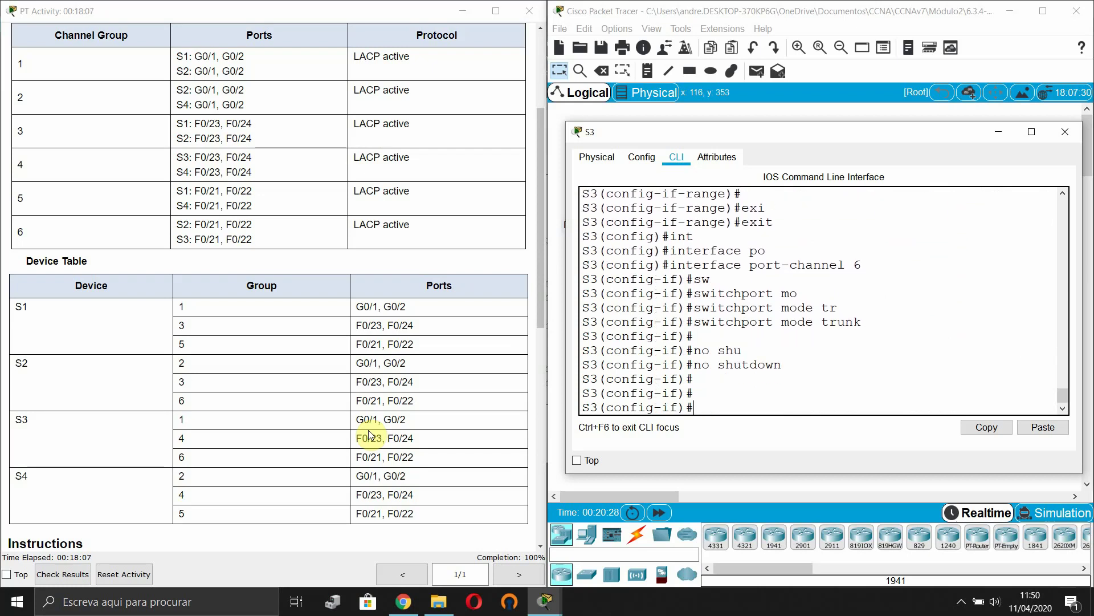
text(exi)
key(Tab)
key(Return)
key(Return)
Exit global configuration mode on S3 and display the switch's EtherChannel summary
text(exi)
key(Tab)
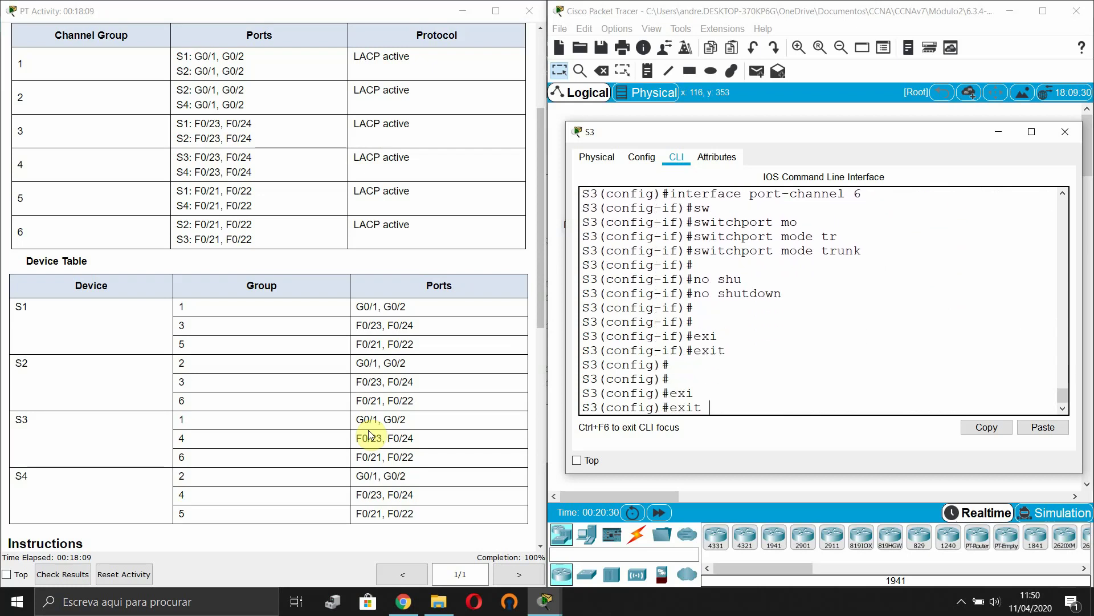
key(Return)
text(sho)
key(Tab)
text(et)
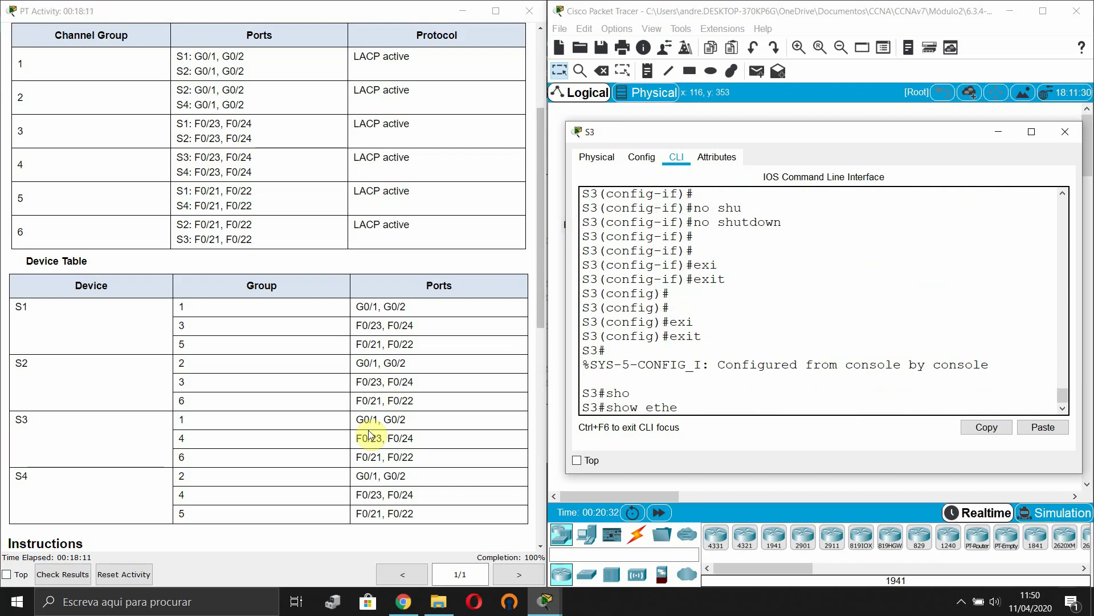
text(her)
key(Tab)
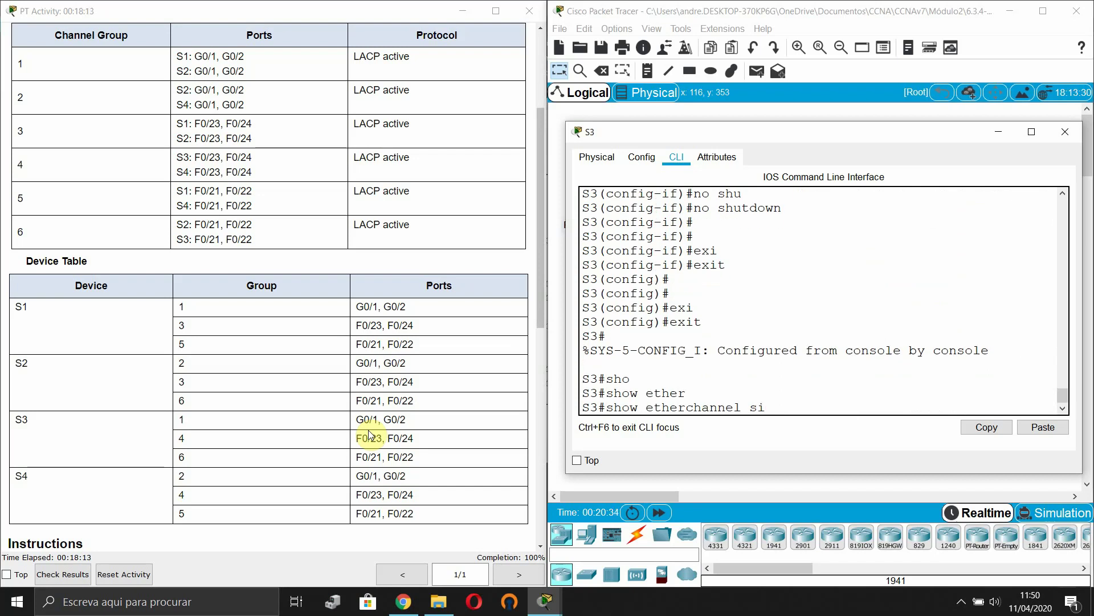
key(BackSpace)
key(Tab)
key(Return)
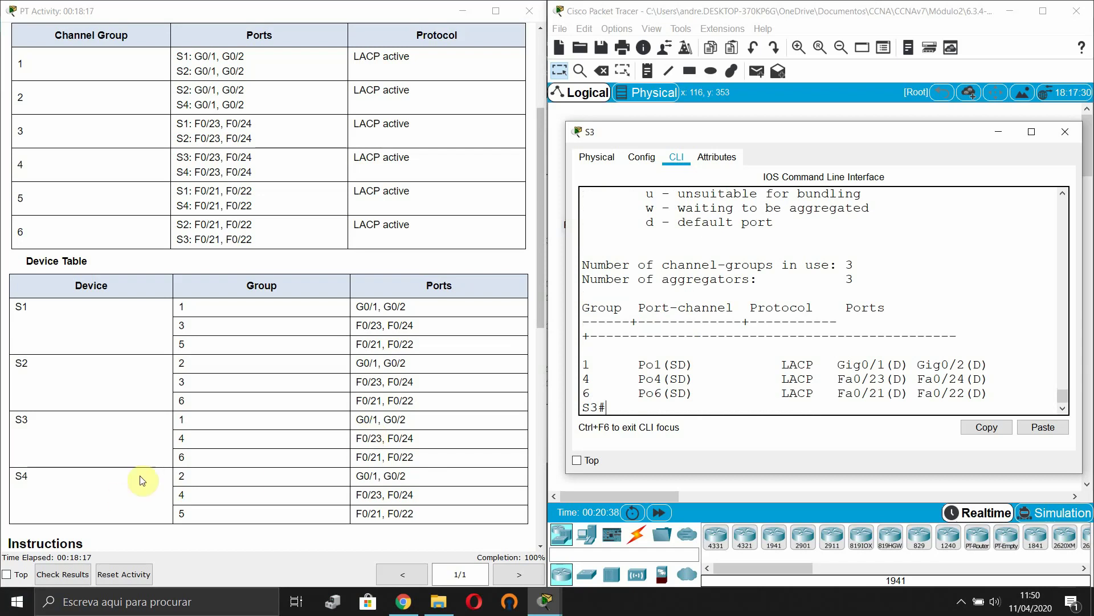
Compare the groups, protocol and ports in S3's EtherChannel summary with the S3 rows of the Device Table
double_click(199, 442)
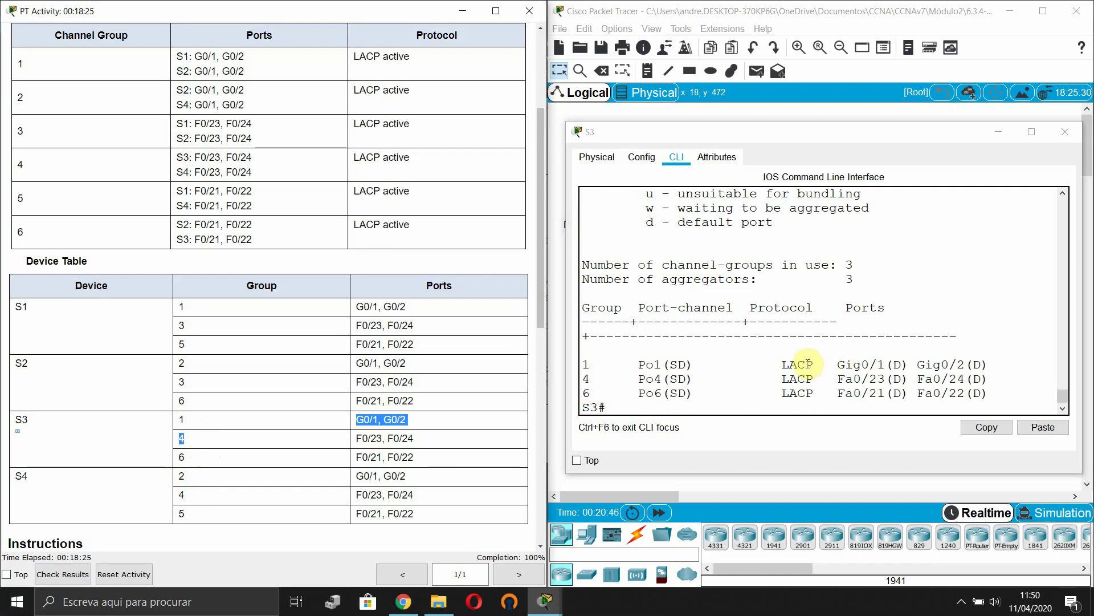
click(360, 421)
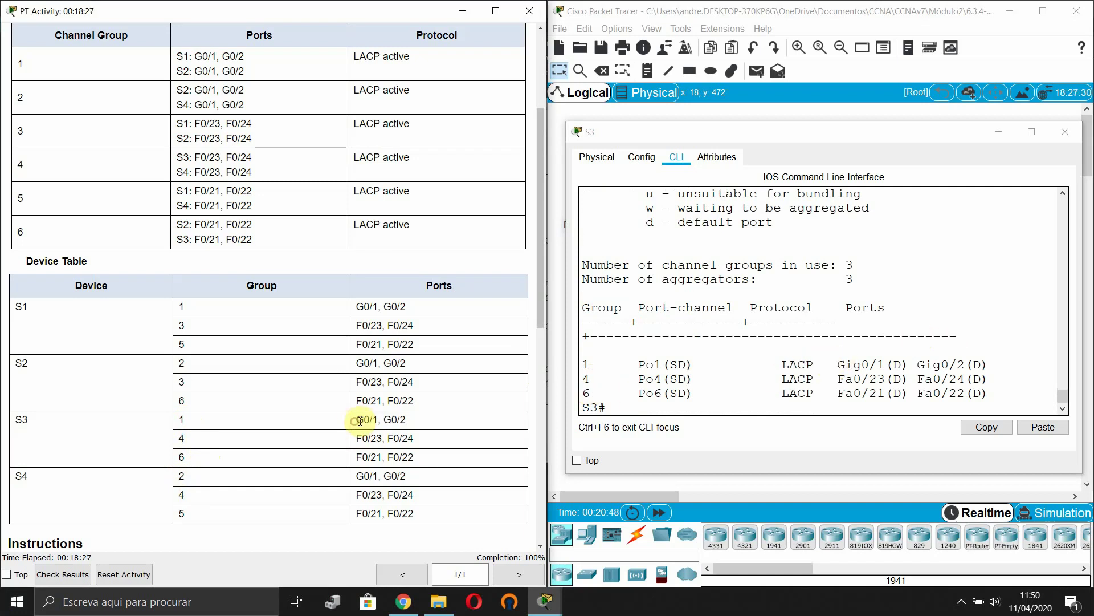
drag(364, 420, 397, 421)
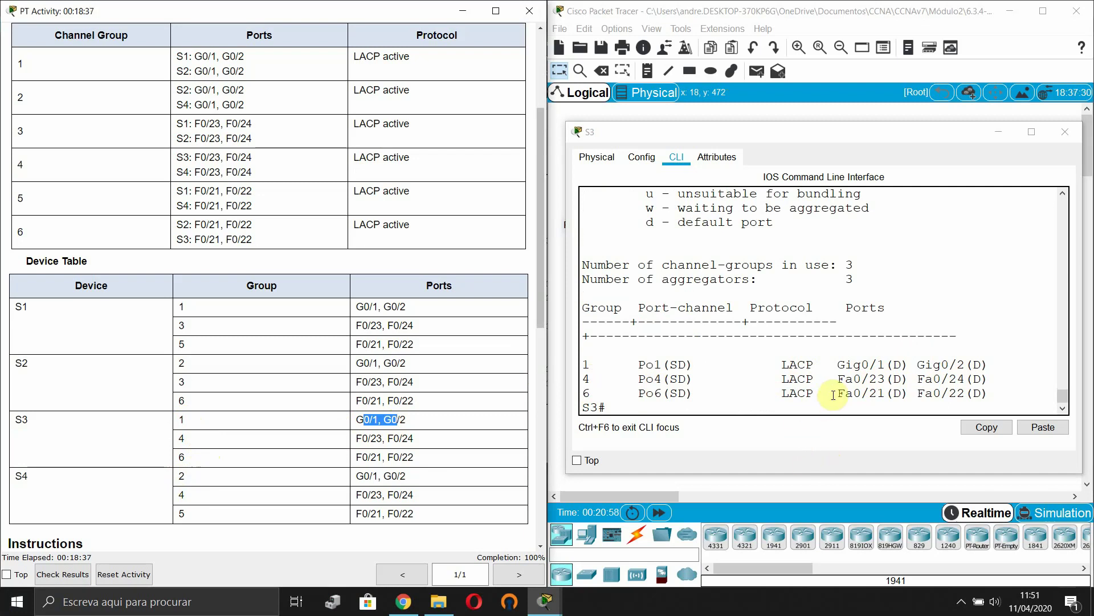
drag(830, 393, 957, 395)
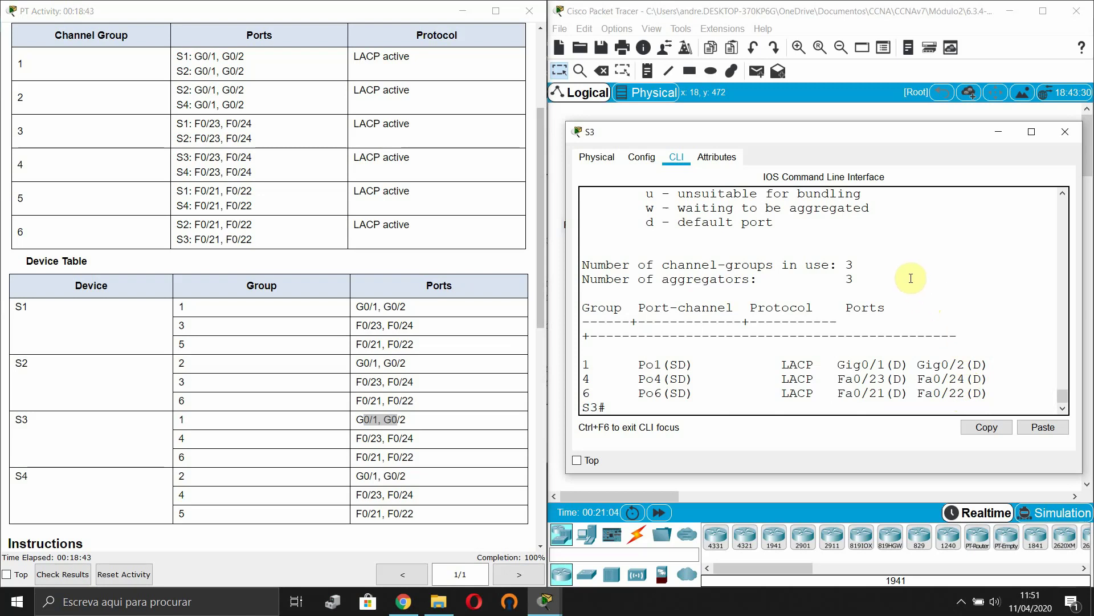
Put S3's window away and open S4's command line to review its EtherChannel summary
click(997, 132)
click(844, 308)
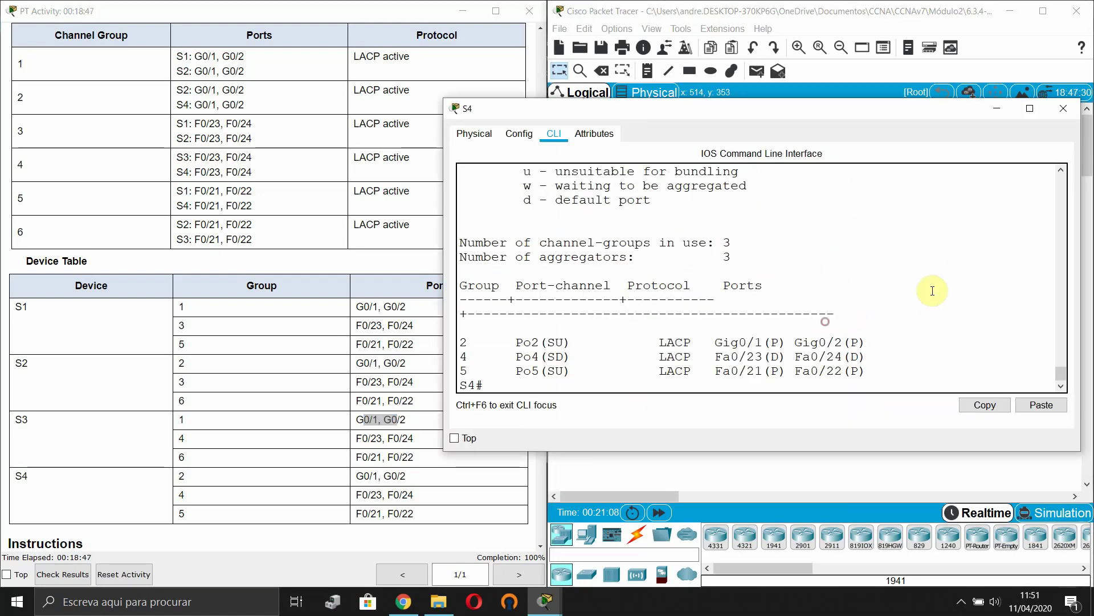
key(Return)
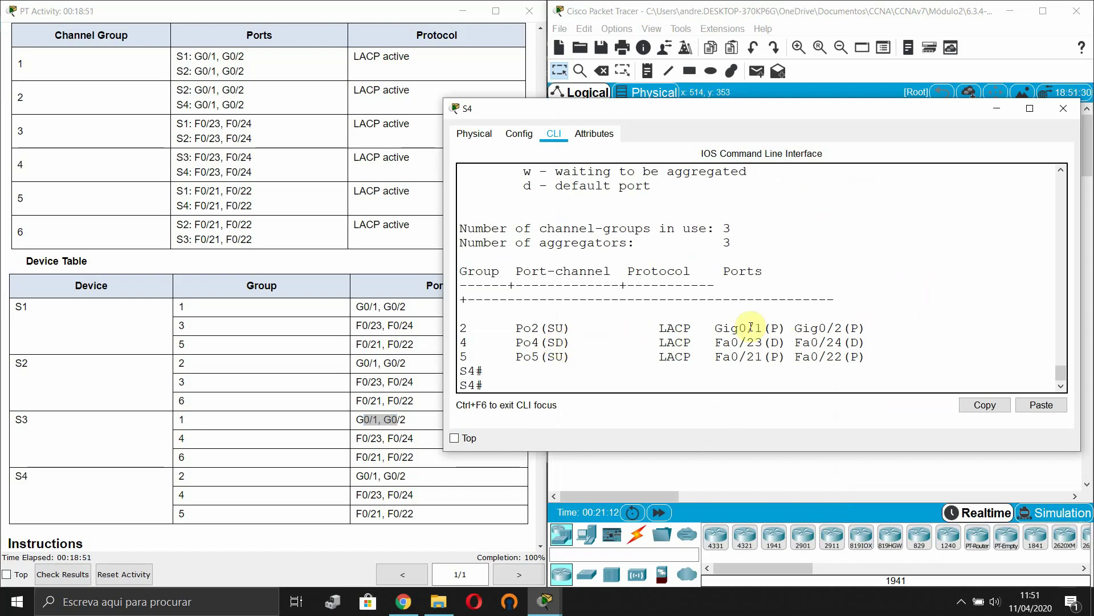
Return to the topology to check the link states, and read on in the activity instructions below the Device Table
click(830, 460)
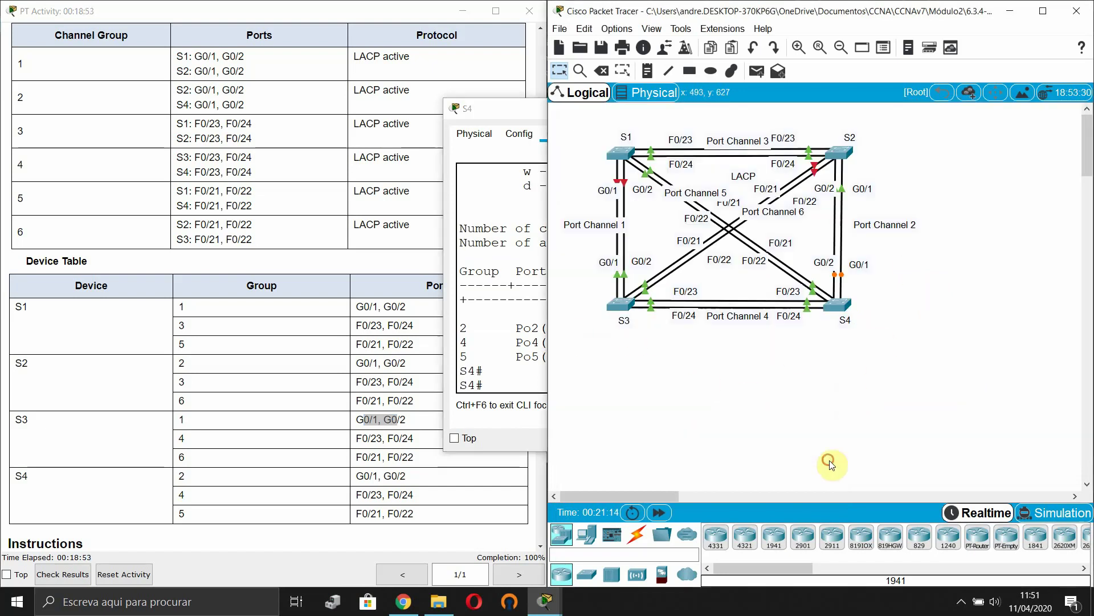
click(466, 517)
scroll(215, 337, down, 9)
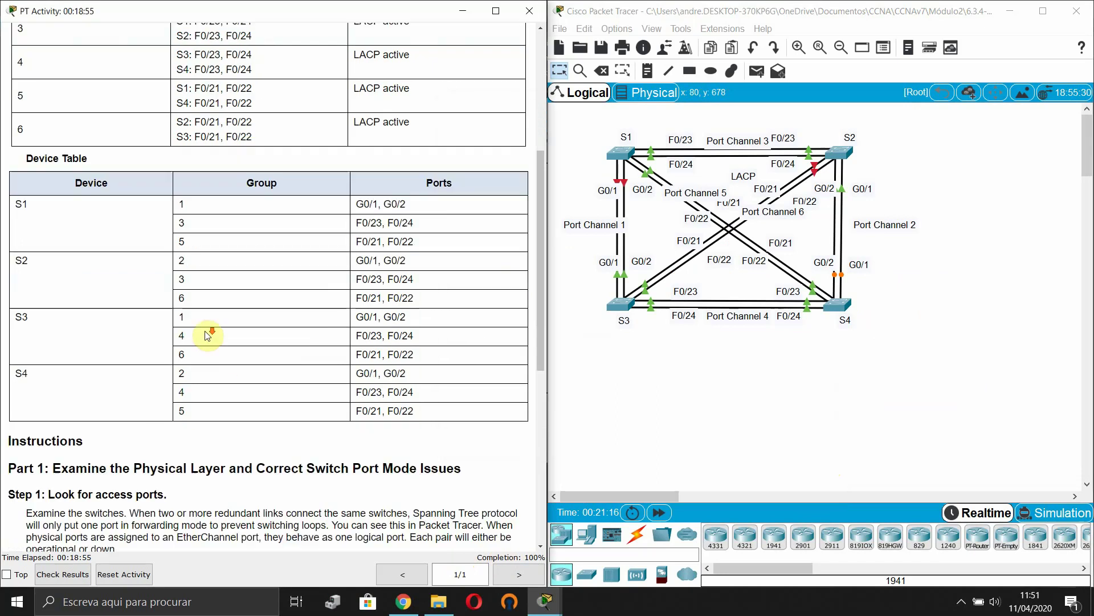